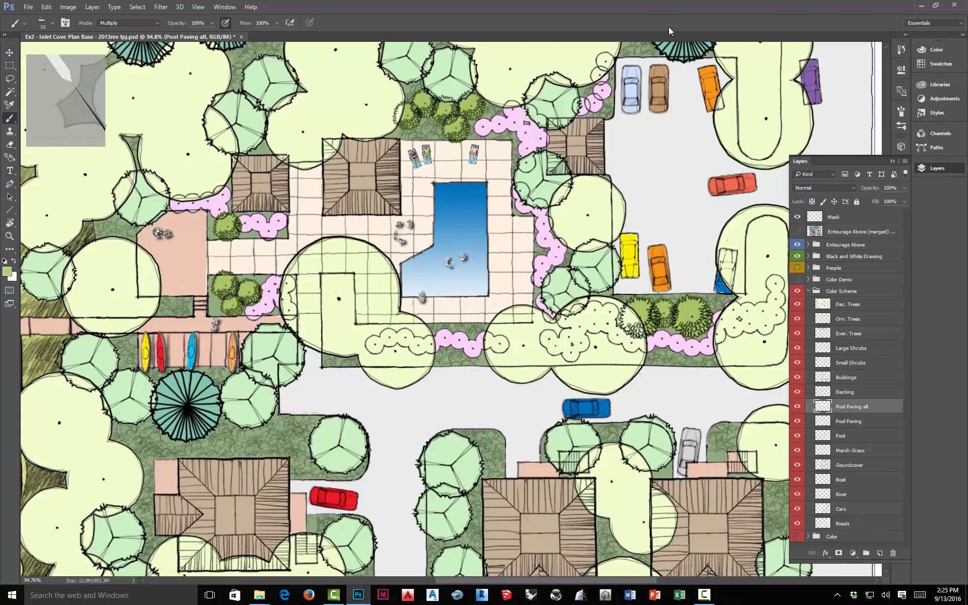
Compare the flat Color Scheme group with the finished Color group by toggling their visibility, leaving only Color Scheme shown
left_click_drag(446, 267, 501, 183)
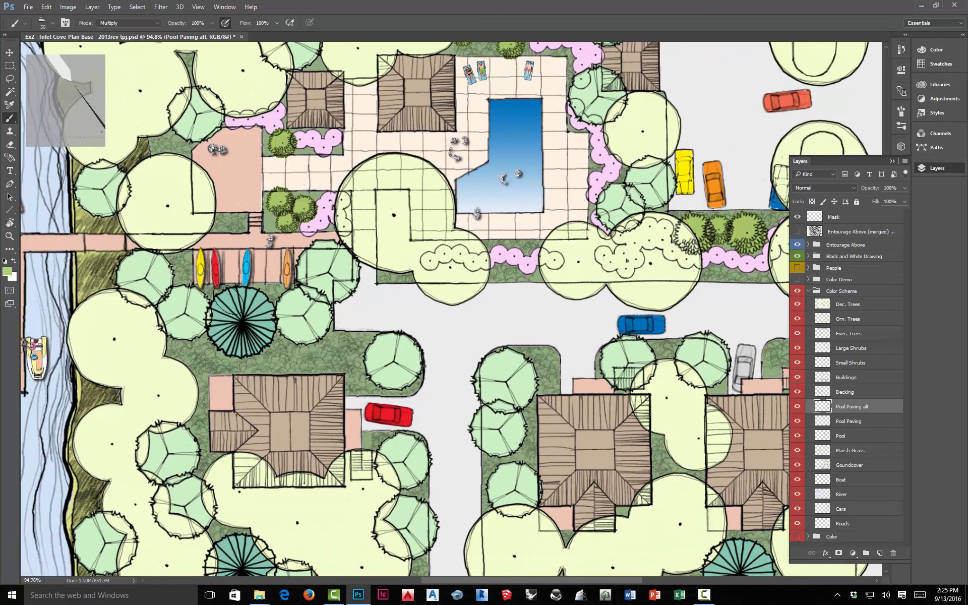
left_click_drag(574, 286, 546, 327)
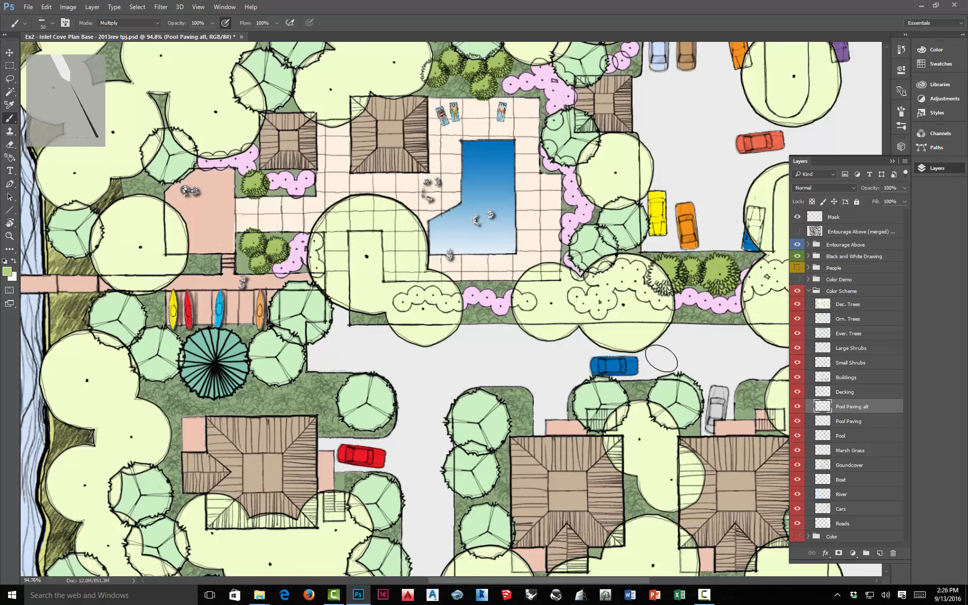
left_click(809, 293)
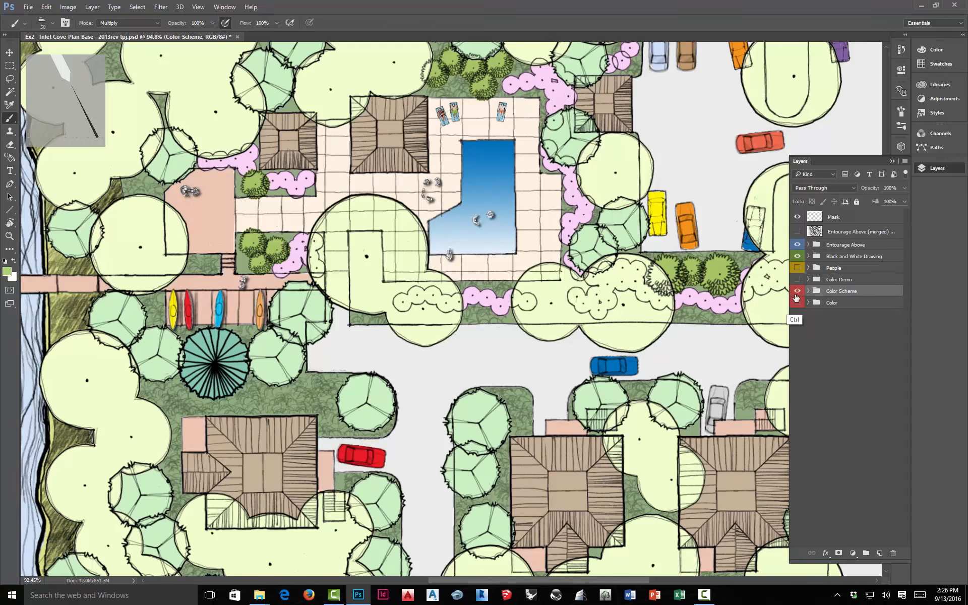
key("ctrl+minus")
key("ctrl+minus")
key("ctrl+minus")
key("ctrl+minus")
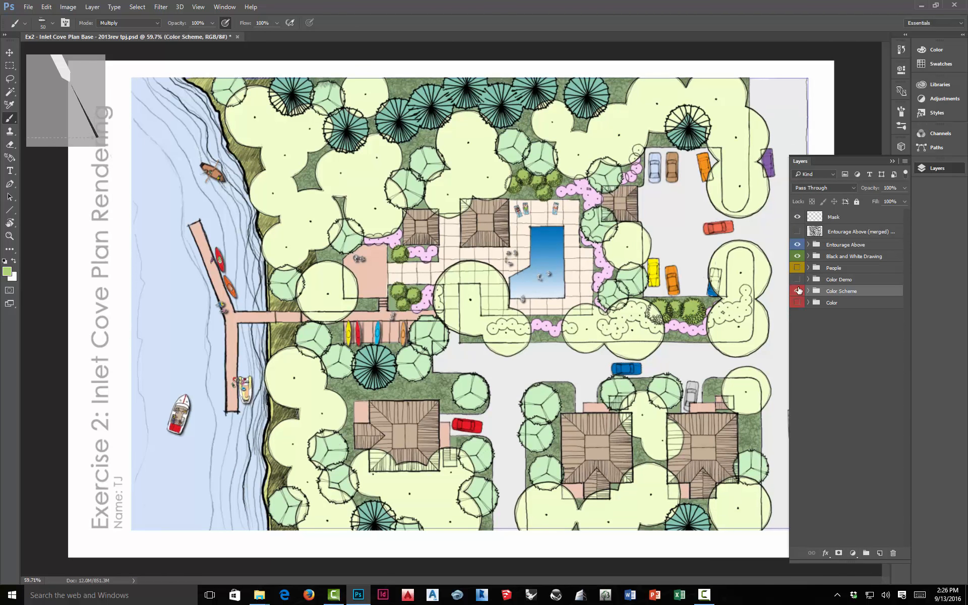
left_click(797, 291)
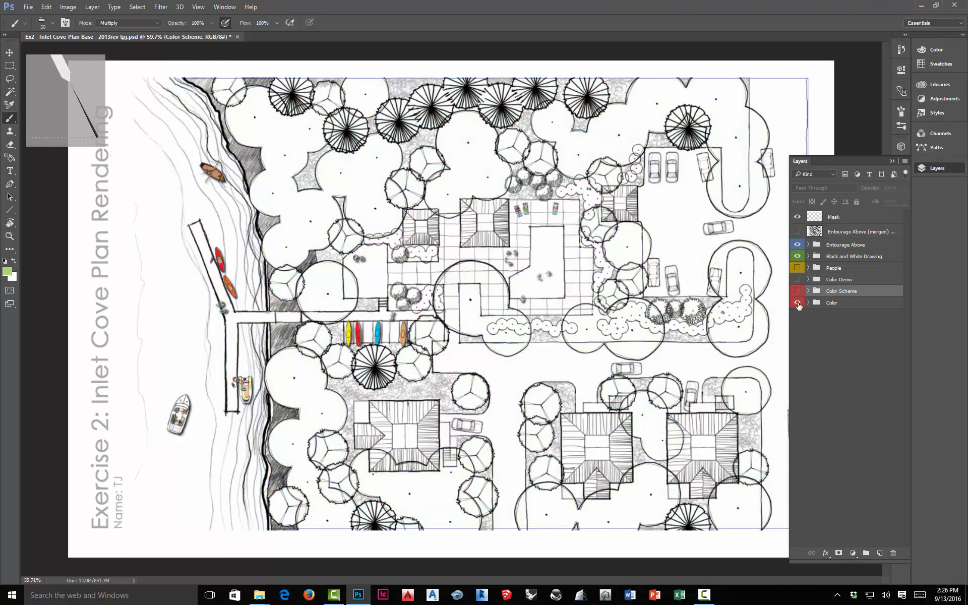
left_click(798, 302)
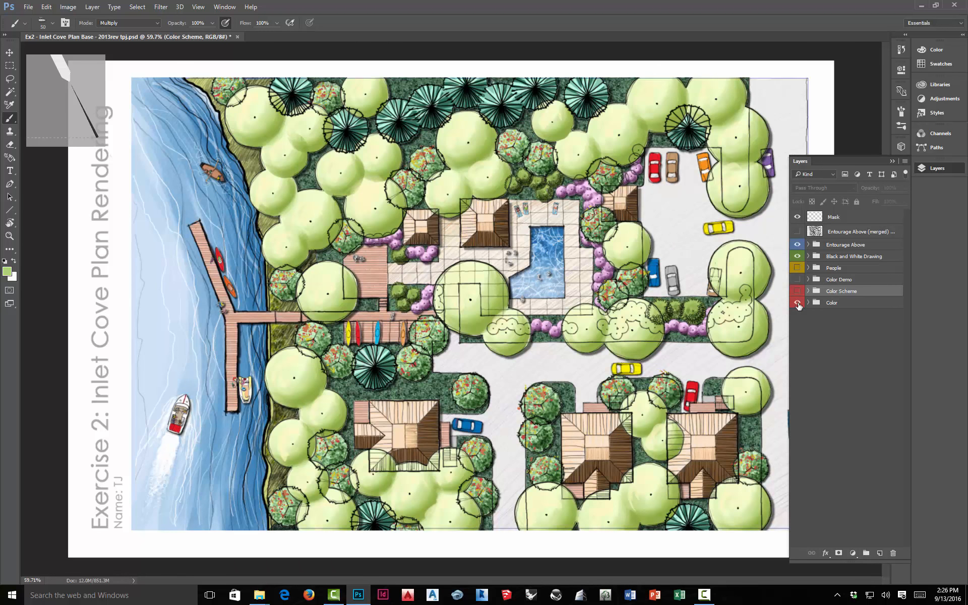
left_click(798, 303)
left_click(797, 291)
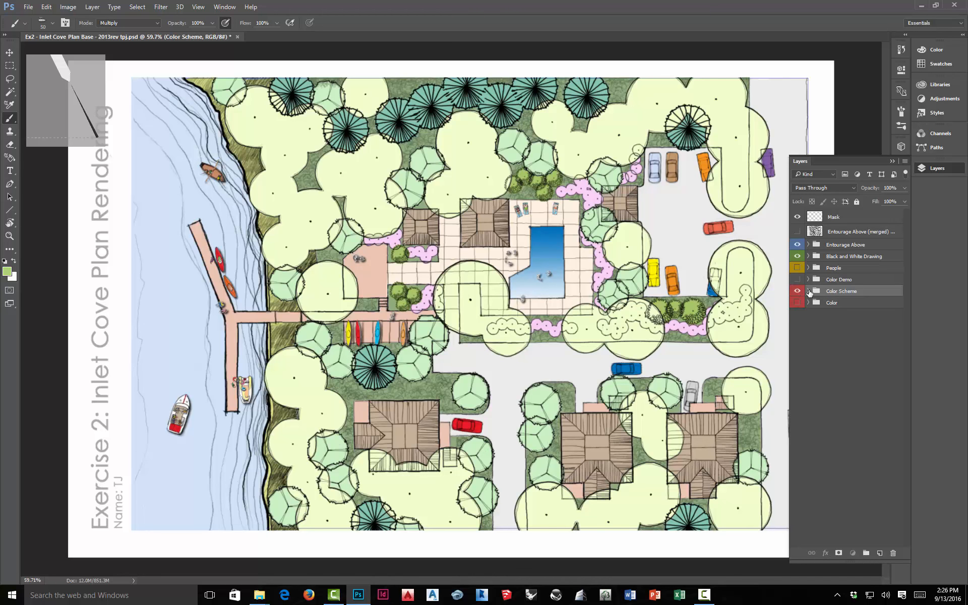
Expand the Color Scheme group and check what the Dec. Trees layer covers by hiding and reshowing it
left_click(809, 291)
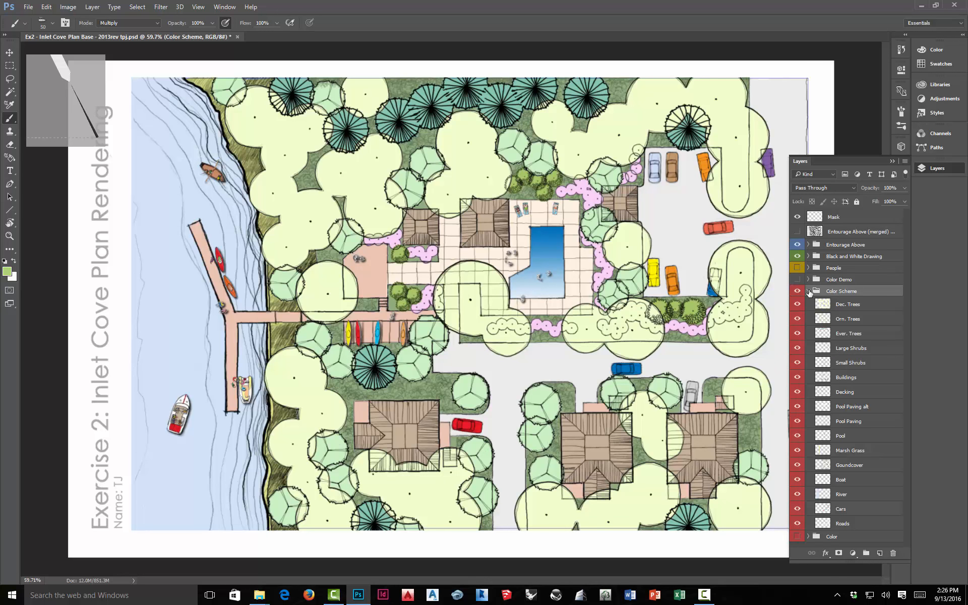
left_click(798, 304)
left_click(798, 305)
left_click(798, 305)
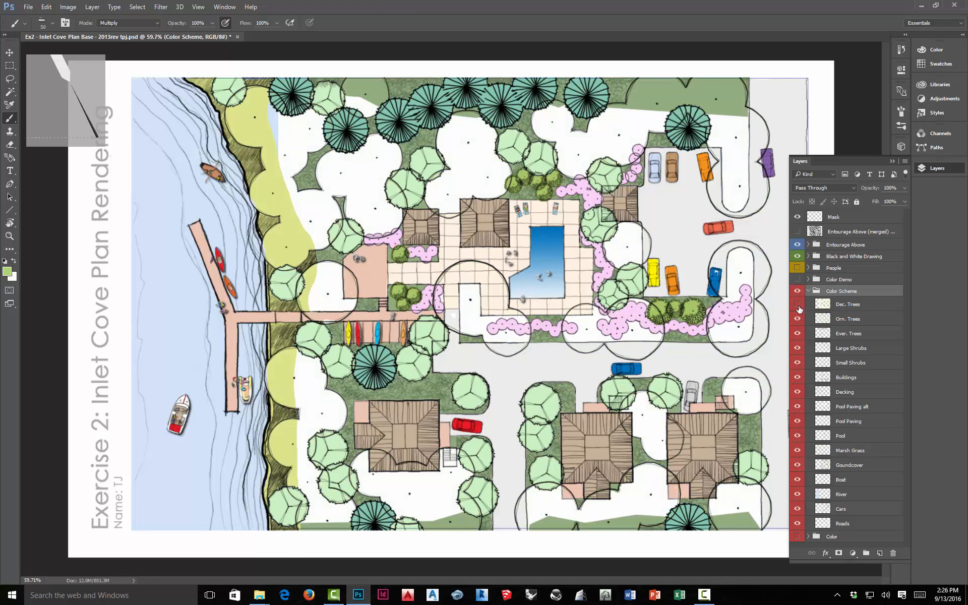
left_click(799, 305)
Add two new layers above Dec. Trees, naming the lower one Shading and the upper one Highlight
left_click(850, 305)
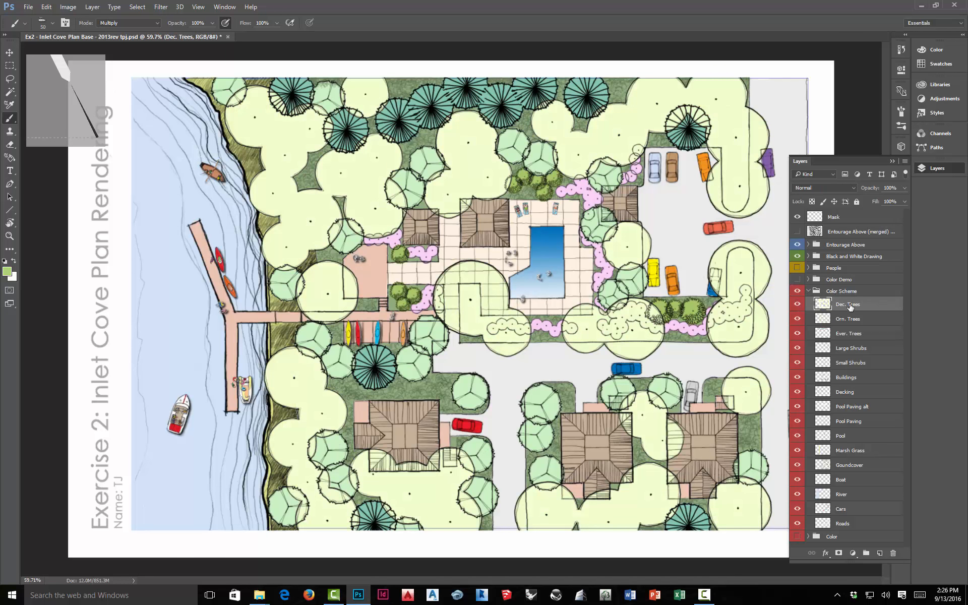
left_click(880, 553)
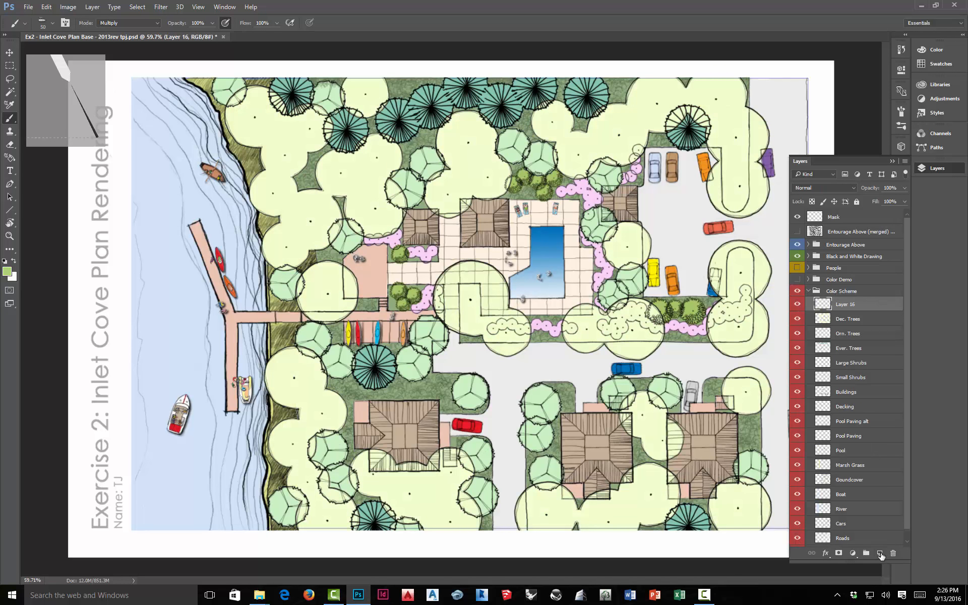
double_click(851, 305)
type("Shading")
left_click(881, 554)
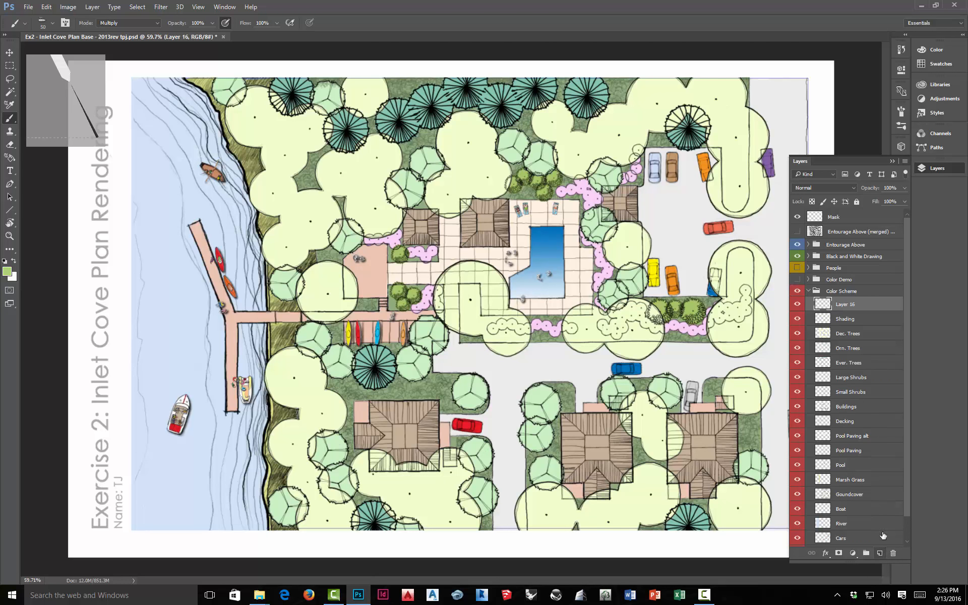
double_click(850, 304)
type("Highlight")
Group the Highlight, Shading and Dec. Trees layers into a new group named Deciduous Trees
left_click(825, 305)
left_click(851, 335, "shift")
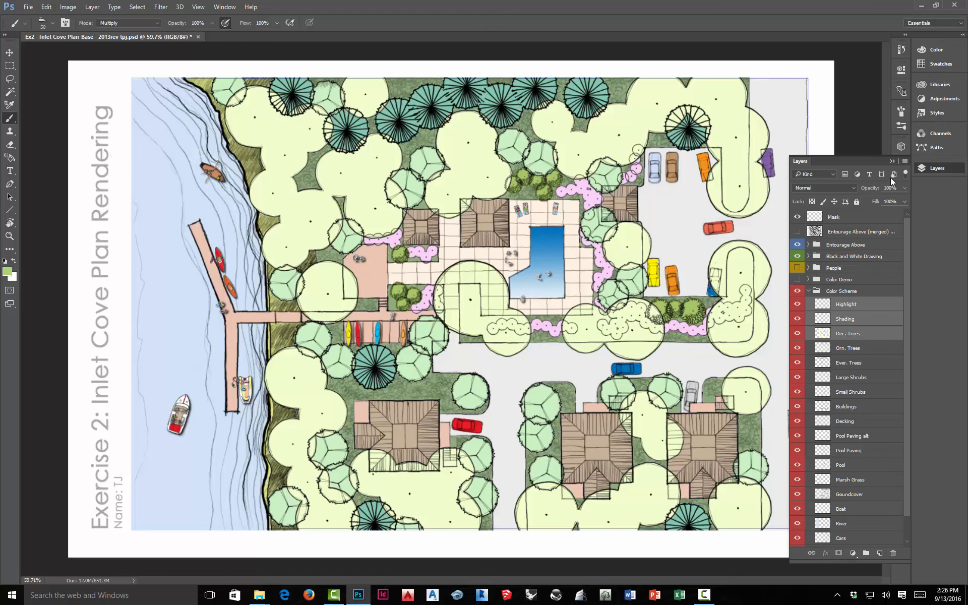
left_click(904, 161)
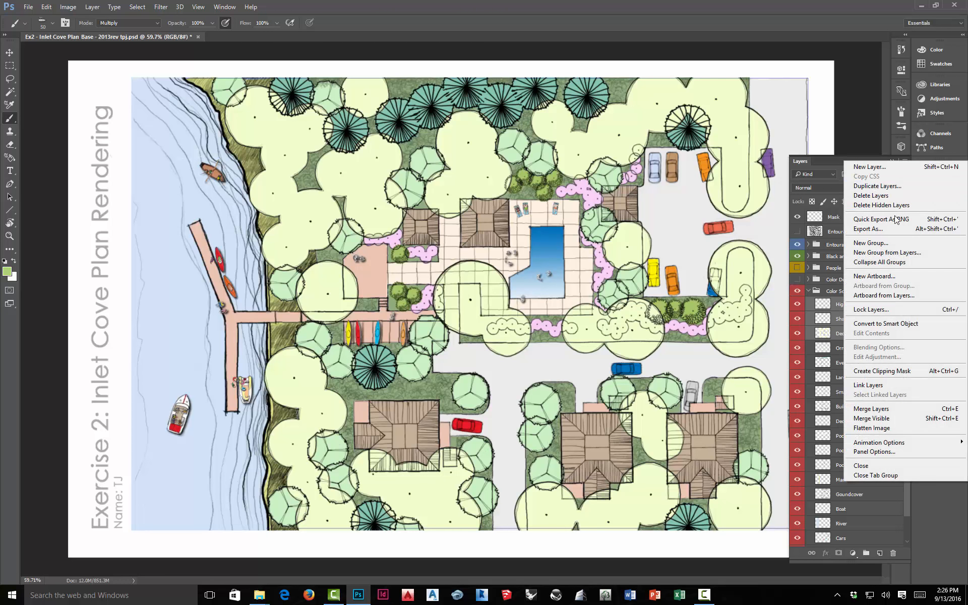
left_click(887, 252)
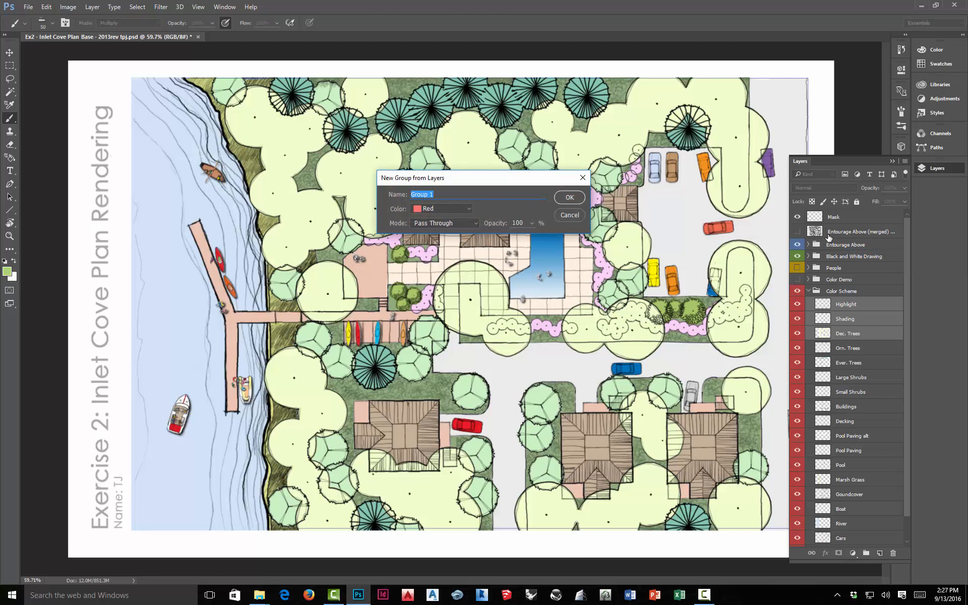
type("Deciduous Trees")
key("Return")
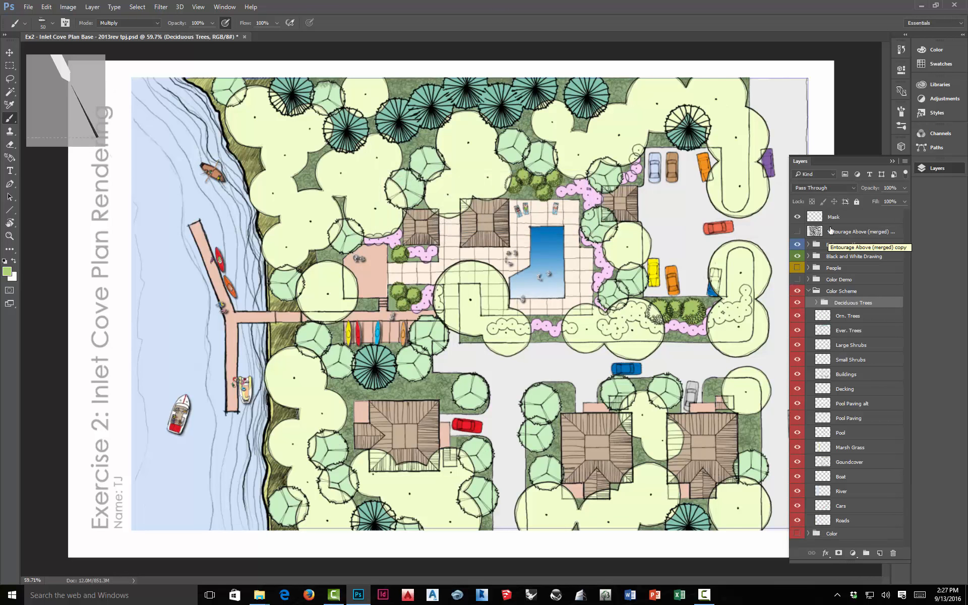
Make the Shading layer in the Deciduous Trees group active and choose the Watercolor Build Up brush at 50 px
left_click(816, 303)
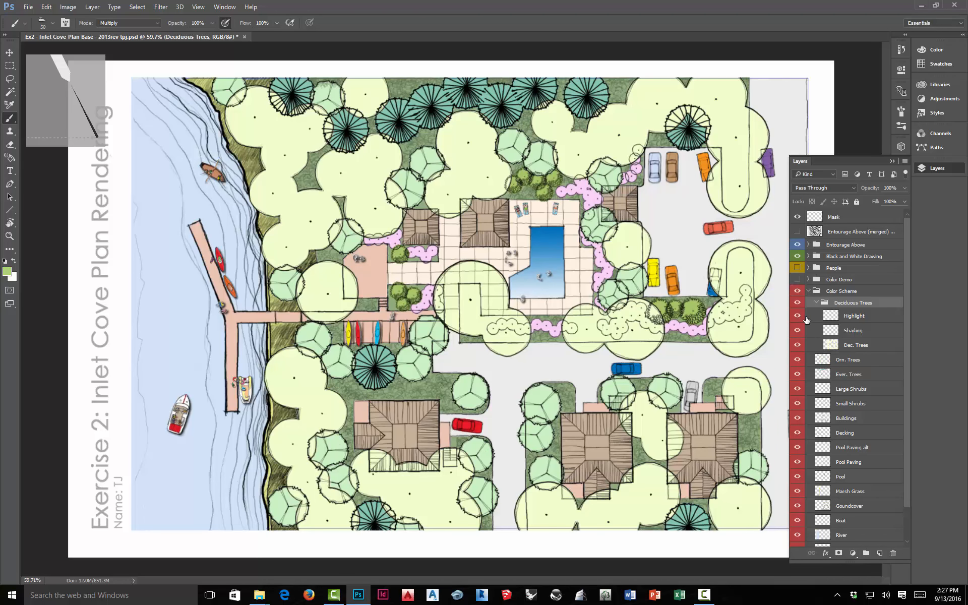
left_click(852, 331)
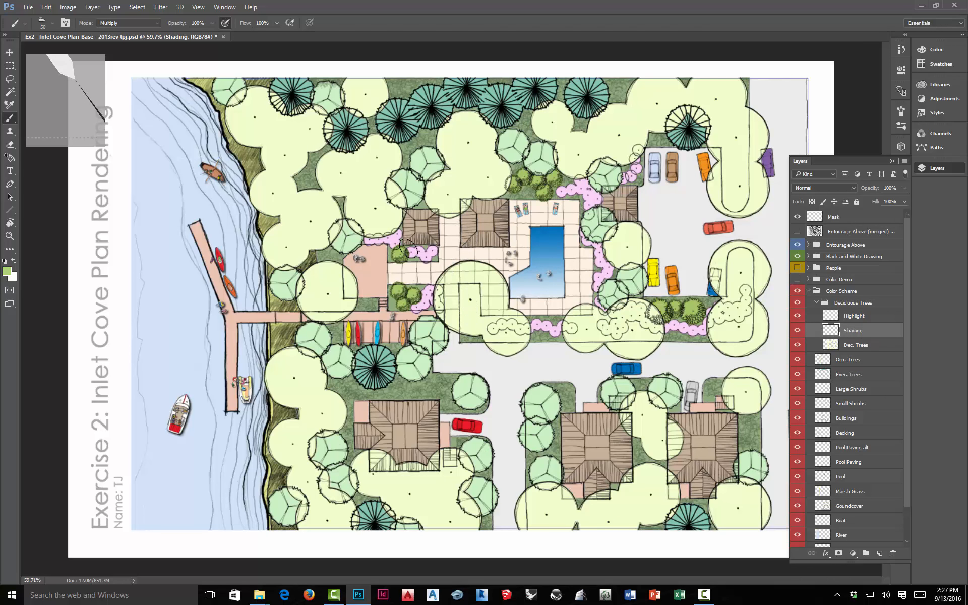
right_click(506, 144)
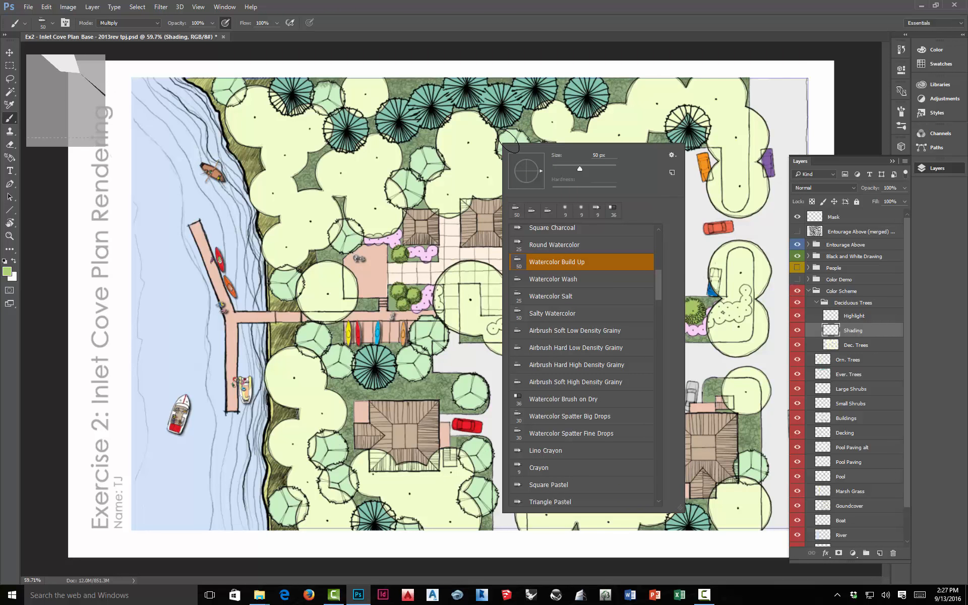
double_click(590, 263)
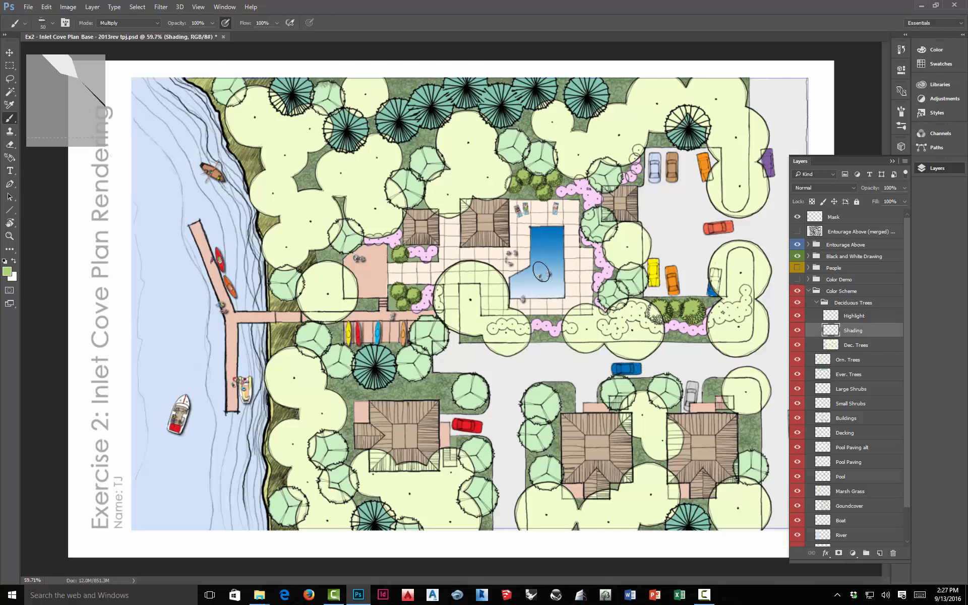
Sample the pale green of the deciduous tree, darken the foreground color to #96bb38, and return to the Brush tool
key("alt")
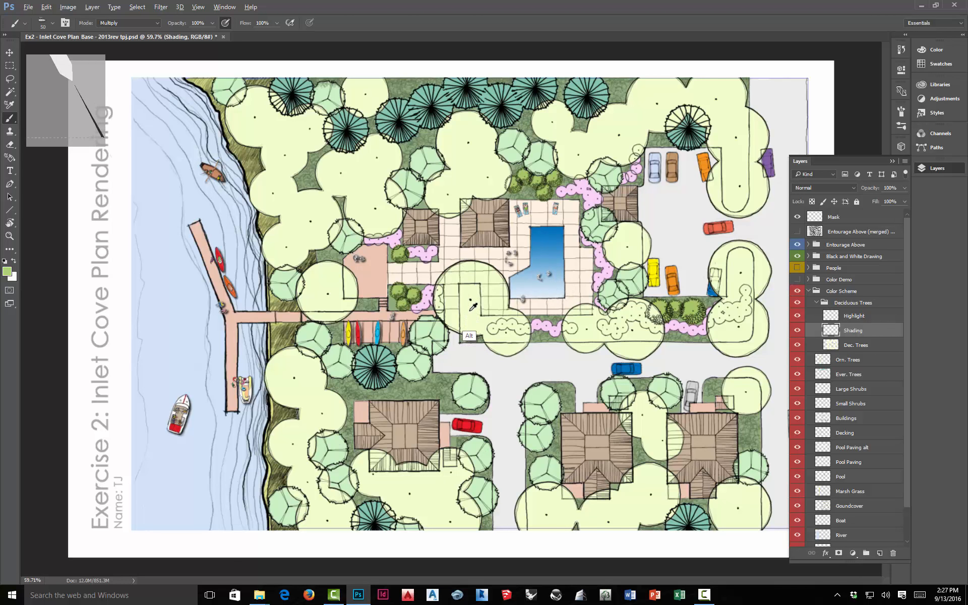
left_click(472, 311, "alt")
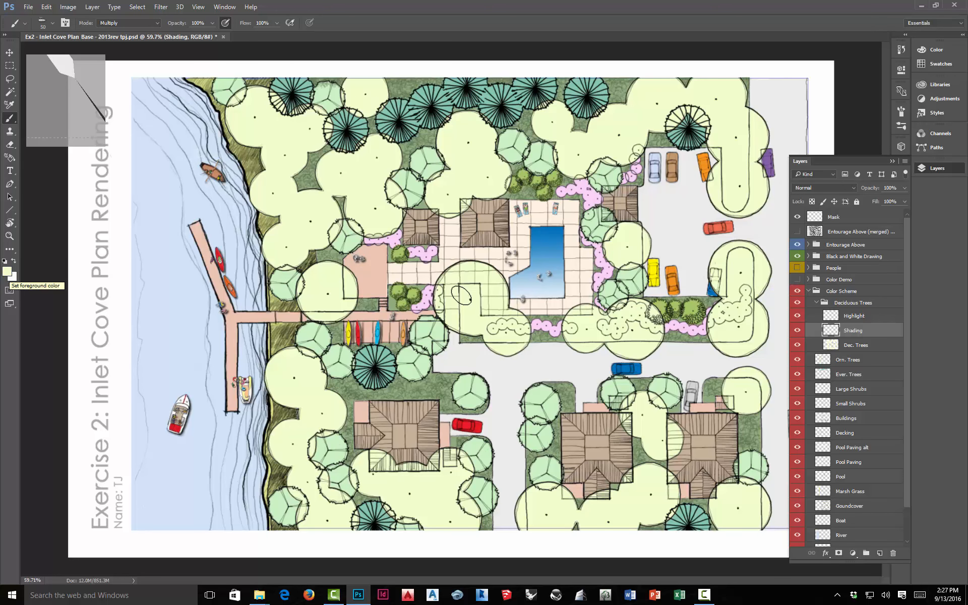
left_click(7, 272)
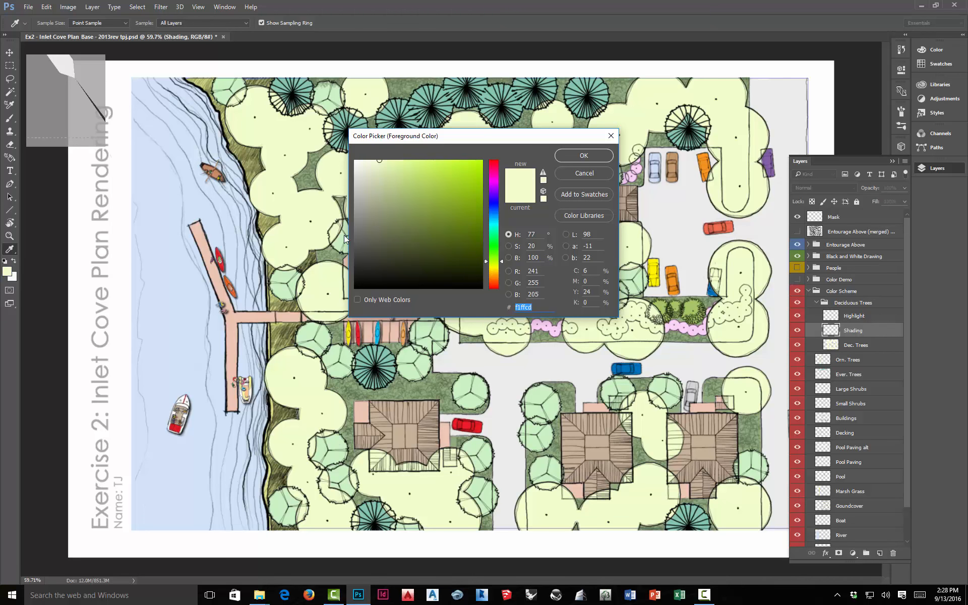
left_click(446, 204)
left_click_drag(446, 204, 443, 195)
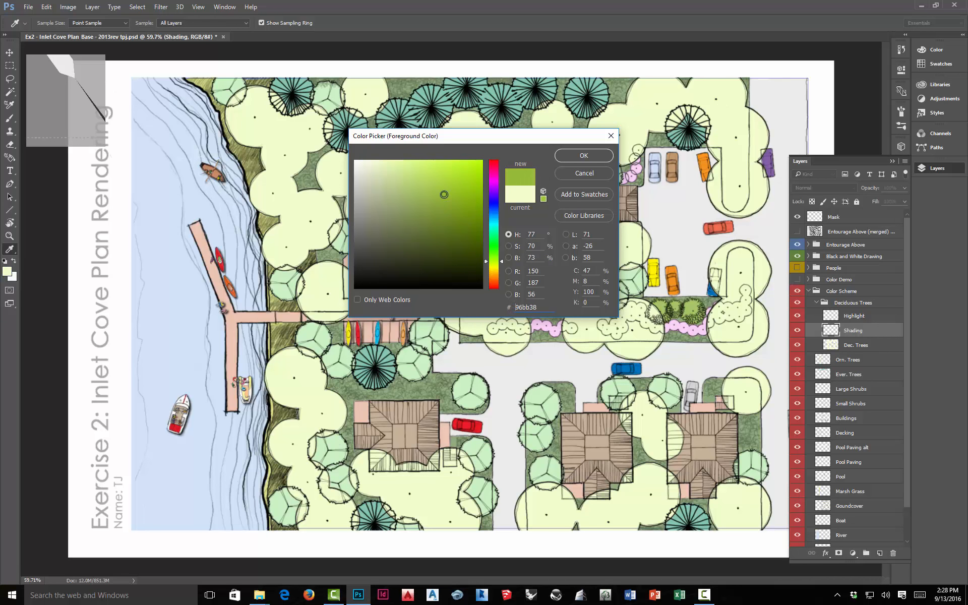
mouse_move(444, 195)
left_mouse_down()
mouse_move(451, 245)
mouse_move(443, 195)
left_mouse_up()
left_click(579, 157)
key("b")
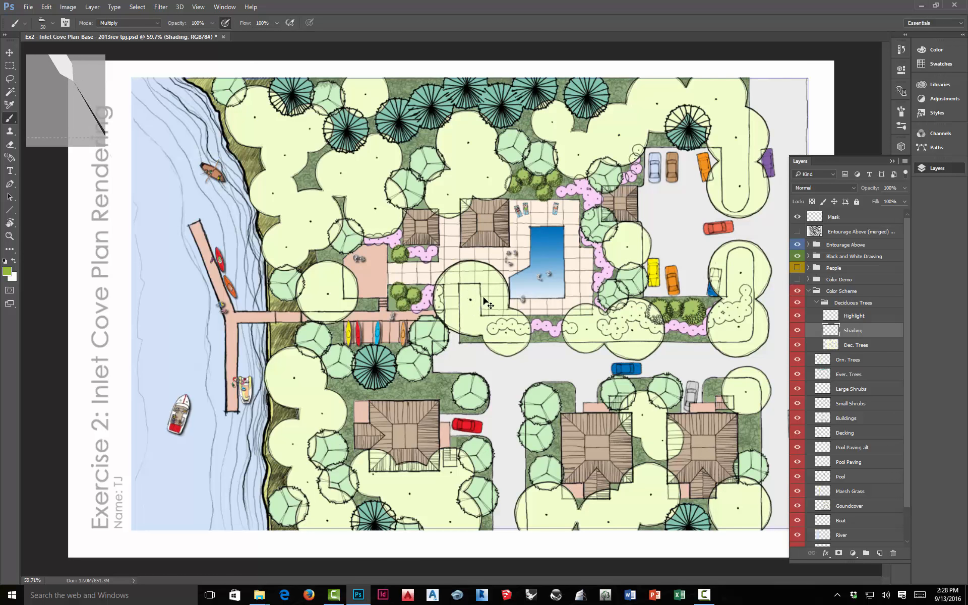
Set the brush mode to Normal and paint green shading around the inside edge of the large tree beside the pool
scroll(475, 301, "up", 4)
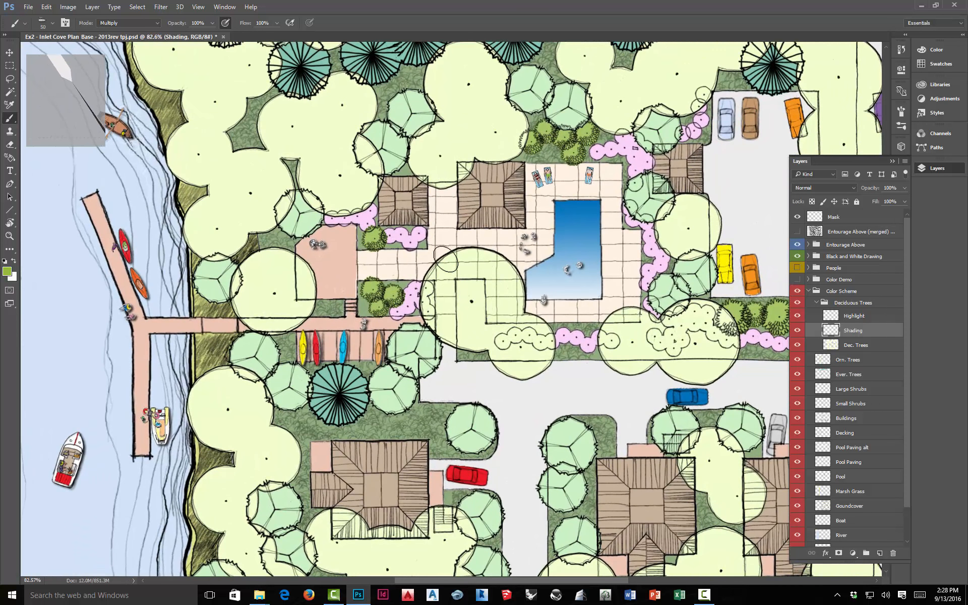
left_click(153, 23)
left_click(147, 32)
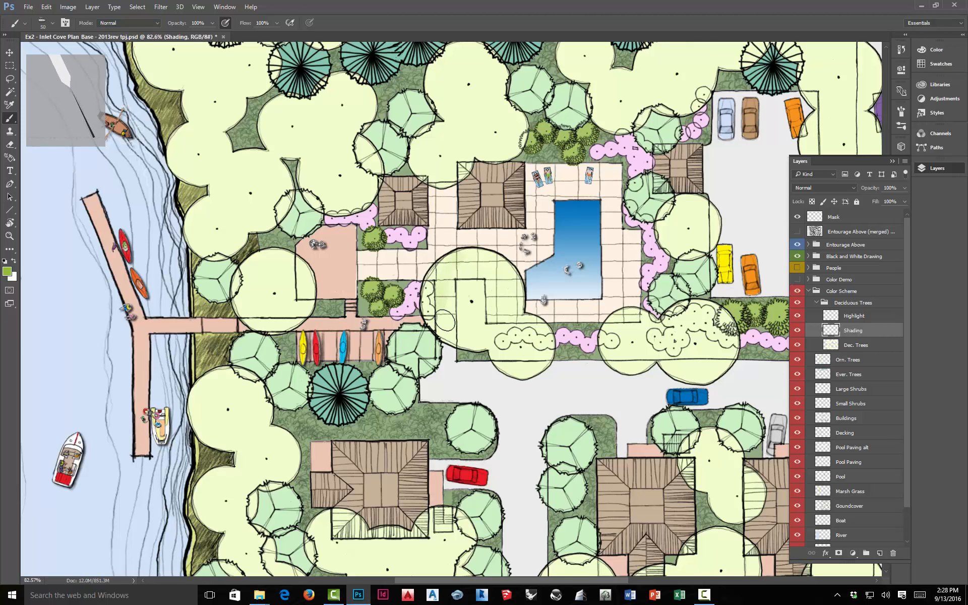
mouse_move(445, 321)
left_mouse_down()
mouse_move(452, 258)
mouse_move(431, 310)
mouse_move(460, 337)
mouse_move(512, 308)
mouse_move(495, 264)
mouse_move(448, 286)
mouse_move(472, 264)
mouse_move(512, 275)
mouse_move(481, 253)
mouse_move(517, 308)
mouse_move(494, 320)
mouse_move(501, 277)
mouse_move(490, 320)
mouse_move(447, 322)
mouse_move(496, 303)
mouse_move(455, 341)
mouse_move(501, 324)
mouse_move(475, 344)
mouse_move(502, 332)
mouse_move(440, 337)
mouse_move(478, 342)
mouse_move(435, 330)
mouse_move(426, 309)
mouse_move(478, 332)
mouse_move(445, 322)
mouse_move(480, 319)
mouse_move(510, 278)
left_mouse_up()
mouse_move(521, 297)
left_mouse_down()
mouse_move(512, 322)
mouse_move(473, 344)
mouse_move(472, 330)
mouse_move(514, 291)
mouse_move(499, 323)
mouse_move(508, 275)
mouse_move(511, 288)
mouse_move(496, 270)
mouse_move(498, 306)
mouse_move(504, 258)
mouse_move(522, 306)
mouse_move(476, 342)
mouse_move(497, 319)
mouse_move(457, 329)
mouse_move(503, 302)
mouse_move(467, 334)
mouse_move(429, 328)
mouse_move(497, 342)
mouse_move(479, 341)
mouse_move(518, 316)
mouse_move(469, 338)
mouse_move(437, 335)
mouse_move(432, 278)
mouse_move(433, 310)
mouse_move(450, 328)
mouse_move(439, 308)
mouse_move(448, 316)
mouse_move(453, 294)
mouse_move(458, 313)
mouse_move(485, 328)
mouse_move(456, 310)
mouse_move(466, 336)
left_mouse_up()
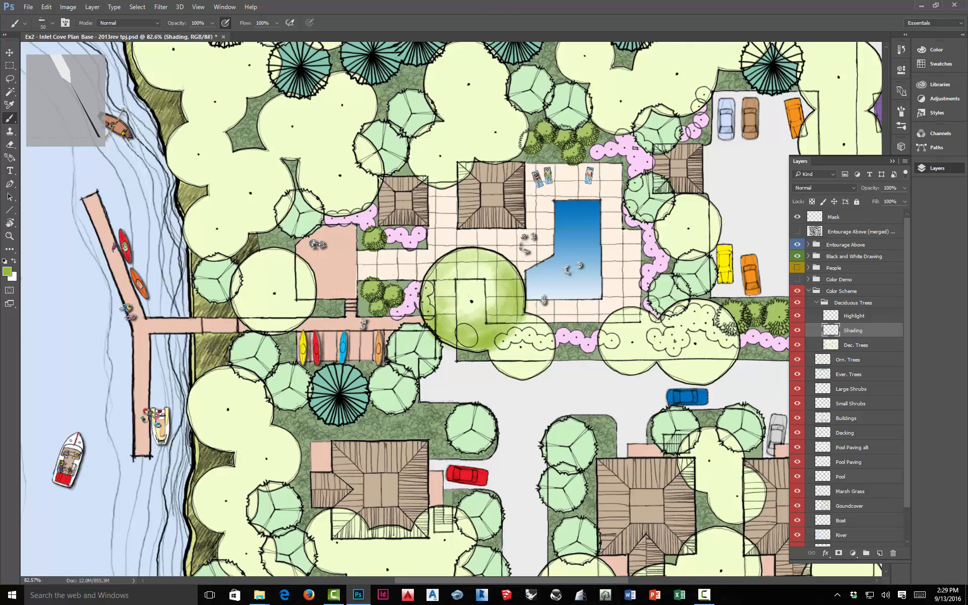
Set the brush mode to Multiply and build up darker shading along the lower and right edges of the large tree
left_click(159, 23)
left_click(130, 70)
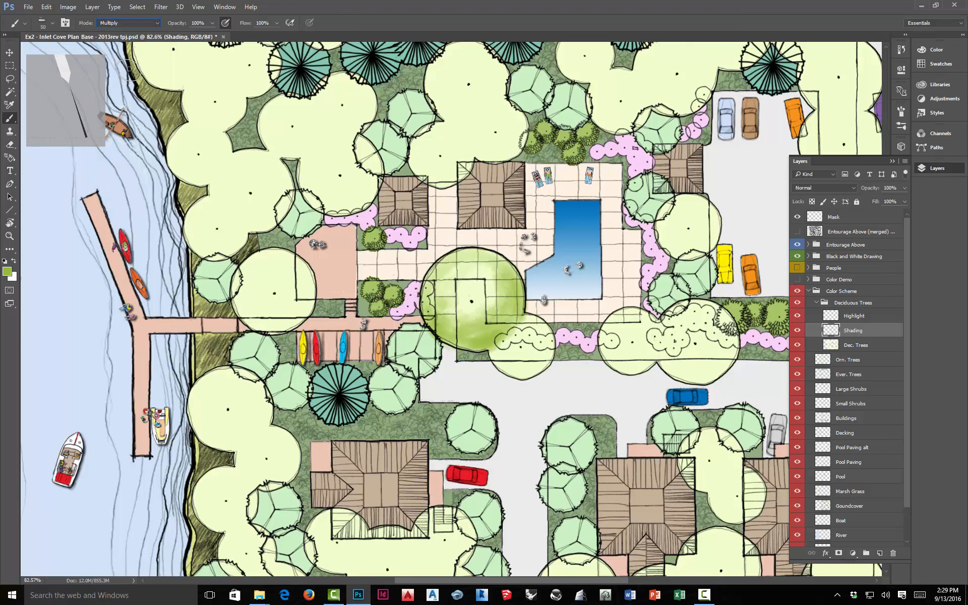
mouse_move(432, 325)
left_mouse_down()
mouse_move(442, 321)
mouse_move(430, 322)
mouse_move(469, 347)
mouse_move(463, 335)
left_mouse_up()
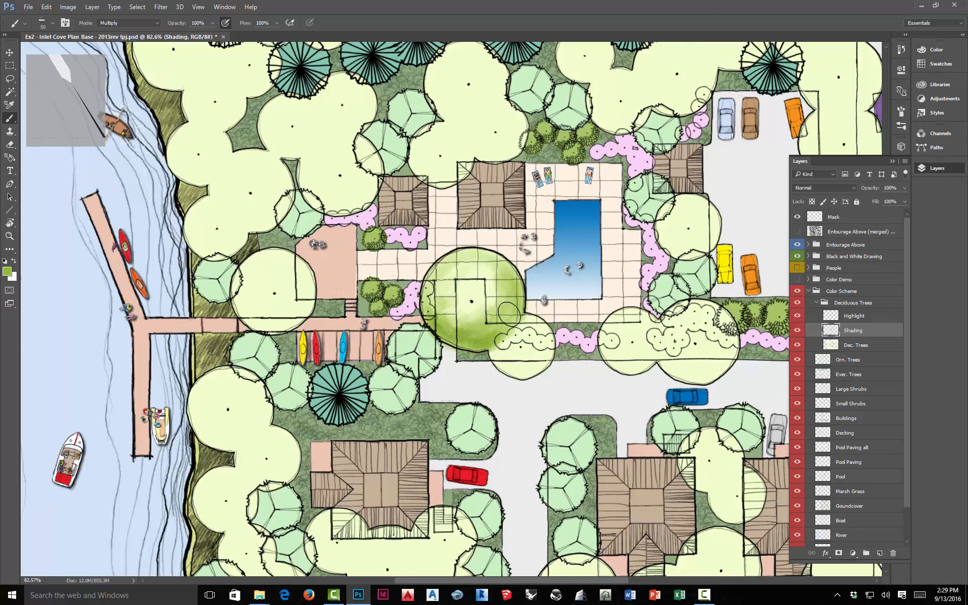
mouse_move(509, 315)
left_mouse_down()
mouse_move(483, 329)
mouse_move(521, 296)
mouse_move(484, 323)
mouse_move(515, 279)
mouse_move(516, 305)
mouse_move(499, 324)
mouse_move(509, 281)
mouse_move(524, 297)
mouse_move(510, 323)
mouse_move(471, 341)
mouse_move(519, 307)
mouse_move(484, 345)
mouse_move(525, 286)
mouse_move(515, 302)
mouse_move(515, 282)
mouse_move(508, 319)
mouse_move(481, 331)
mouse_move(508, 306)
mouse_move(475, 333)
mouse_move(493, 333)
mouse_move(520, 306)
mouse_move(498, 334)
mouse_move(454, 337)
mouse_move(503, 334)
mouse_move(458, 348)
mouse_move(485, 315)
mouse_move(486, 327)
mouse_move(469, 327)
mouse_move(481, 337)
mouse_move(450, 346)
mouse_move(492, 345)
mouse_move(474, 353)
left_mouse_up()
mouse_move(519, 319)
left_mouse_down()
mouse_move(525, 284)
mouse_move(527, 298)
mouse_move(518, 265)
mouse_move(537, 318)
mouse_move(524, 278)
left_mouse_up()
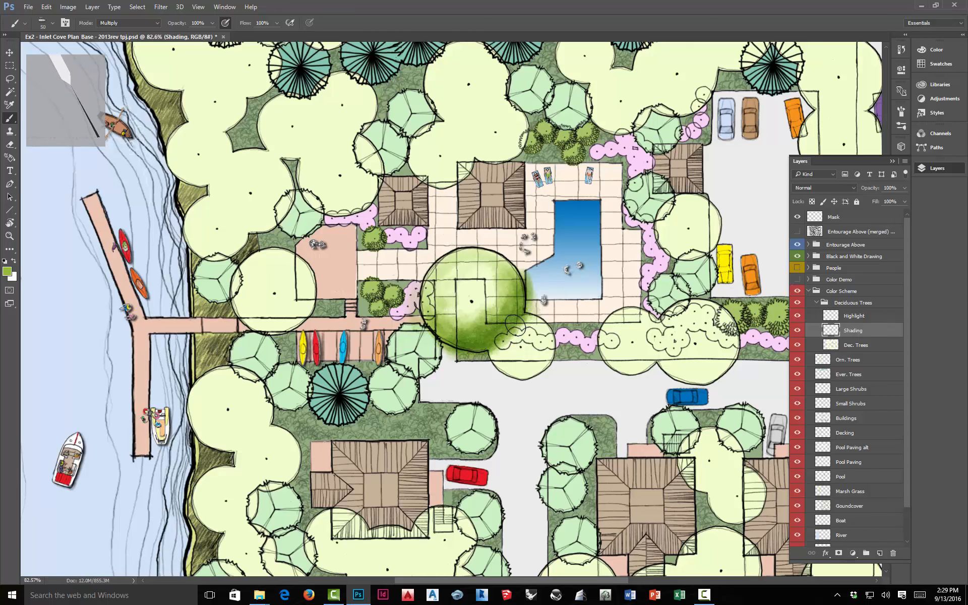
Load the outline of the Dec. Trees layer as a selection while keeping the Shading layer active
scroll(542, 303, "down", 5)
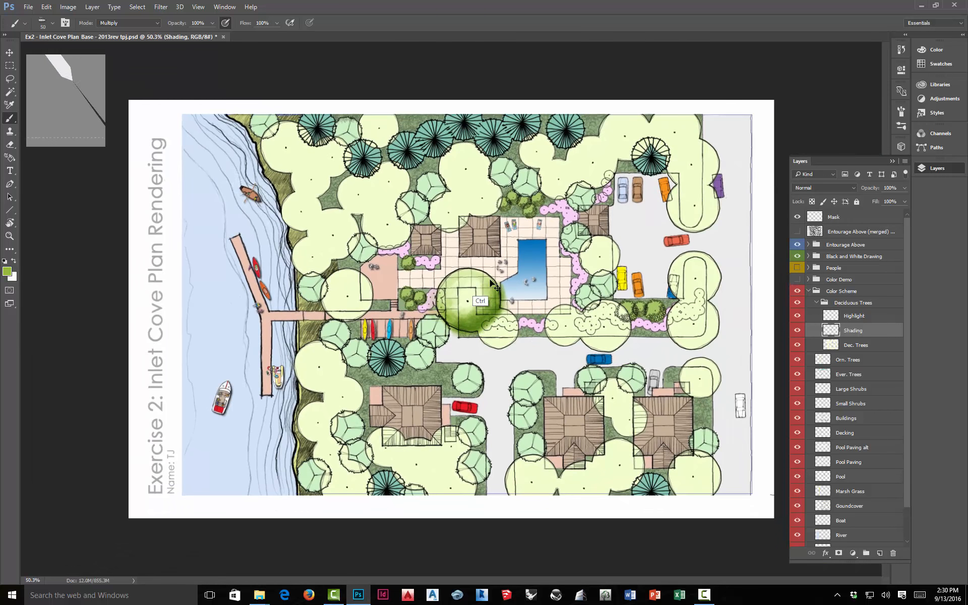
scroll(485, 314, "up", 3)
scroll(530, 329, "up", 3)
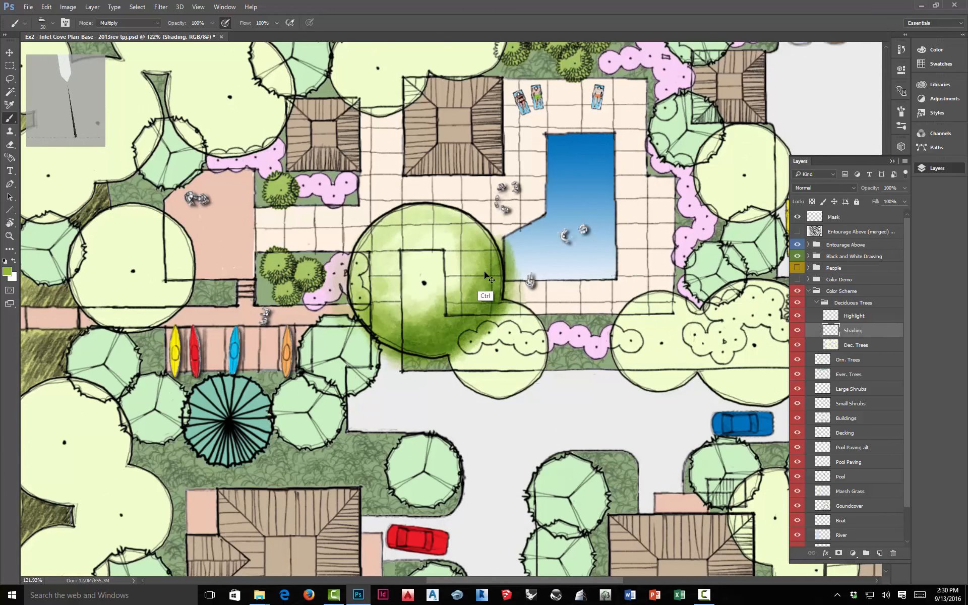
mouse_move(484, 271)
left_mouse_down()
mouse_move(482, 225)
mouse_move(493, 249)
mouse_move(492, 238)
mouse_move(495, 252)
mouse_move(477, 224)
mouse_move(494, 264)
mouse_move(472, 220)
mouse_move(458, 273)
left_mouse_up()
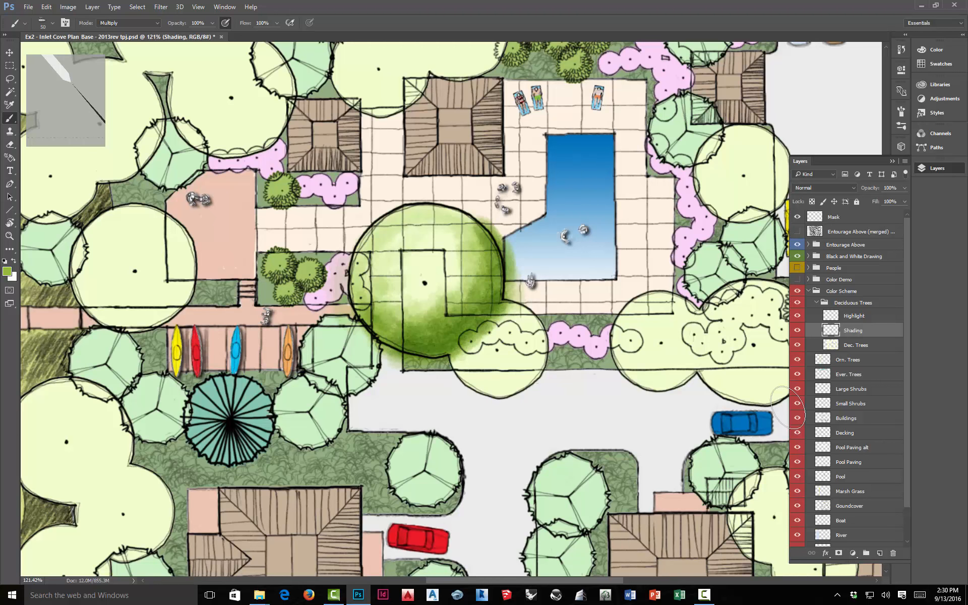
key("ctrl")
left_click(832, 345, "ctrl")
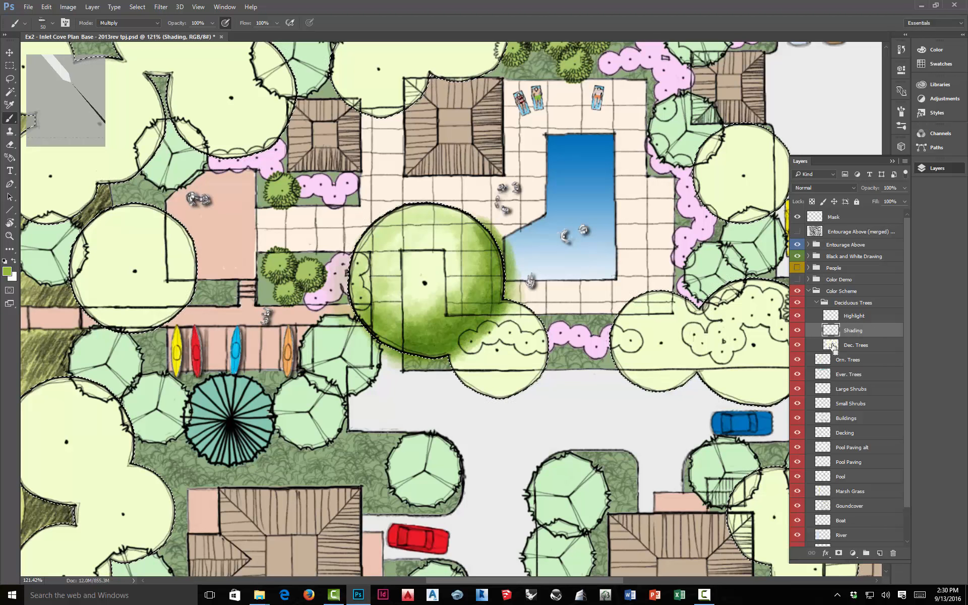
Invert the selection, delete the shading that spills outside the deciduous tree outlines, and deselect
left_click(139, 8)
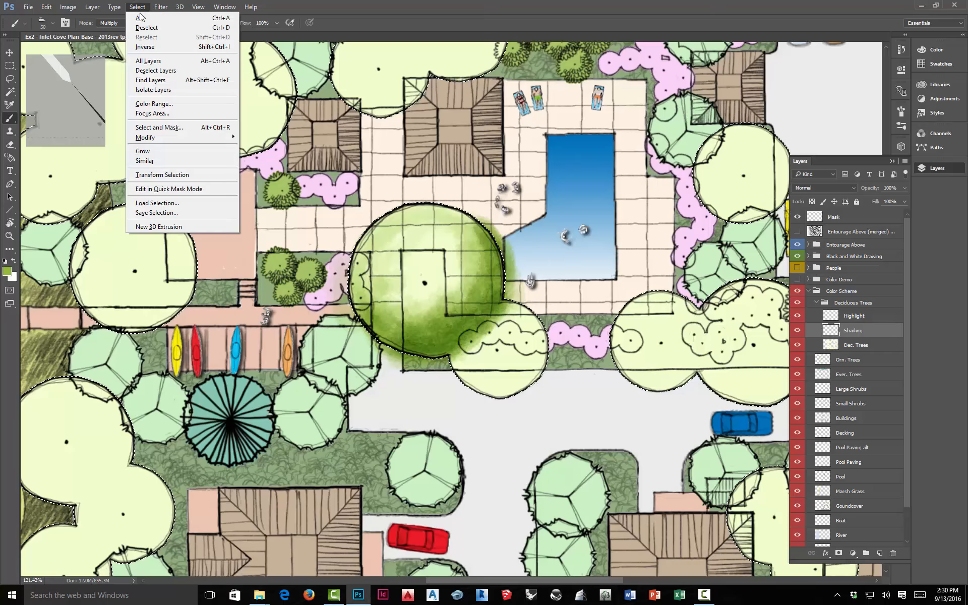
left_click(142, 39)
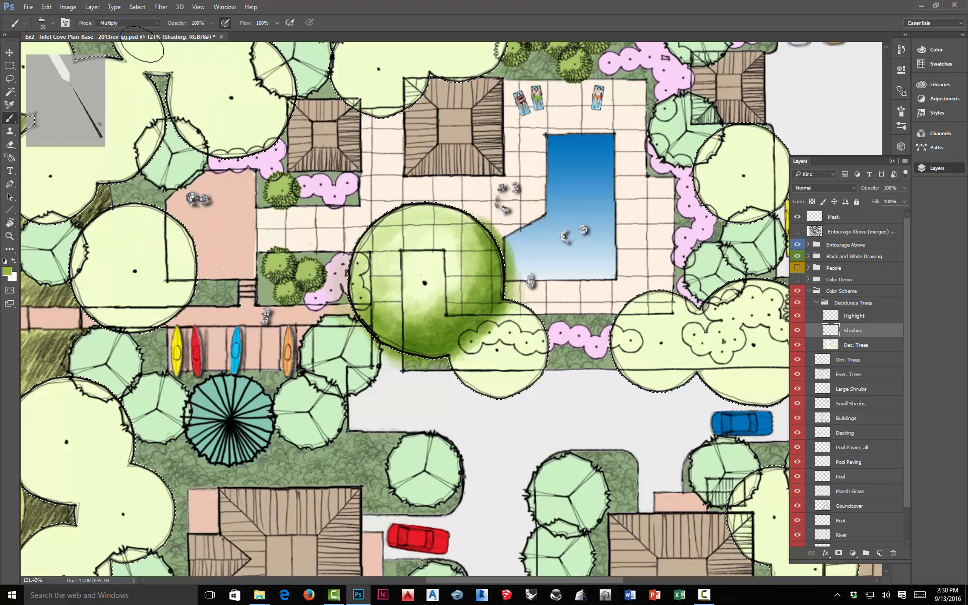
key("Delete")
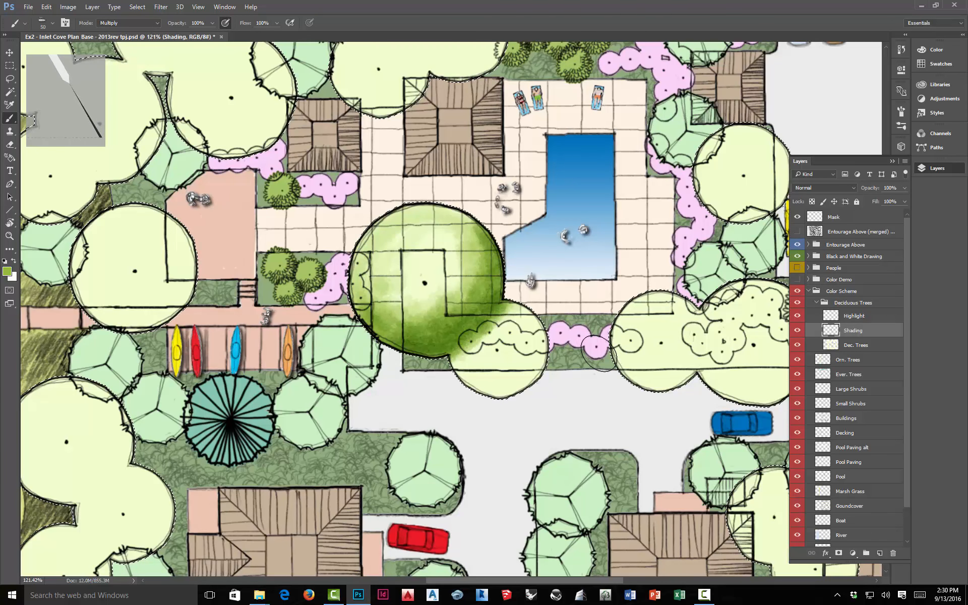
key("ctrl+d")
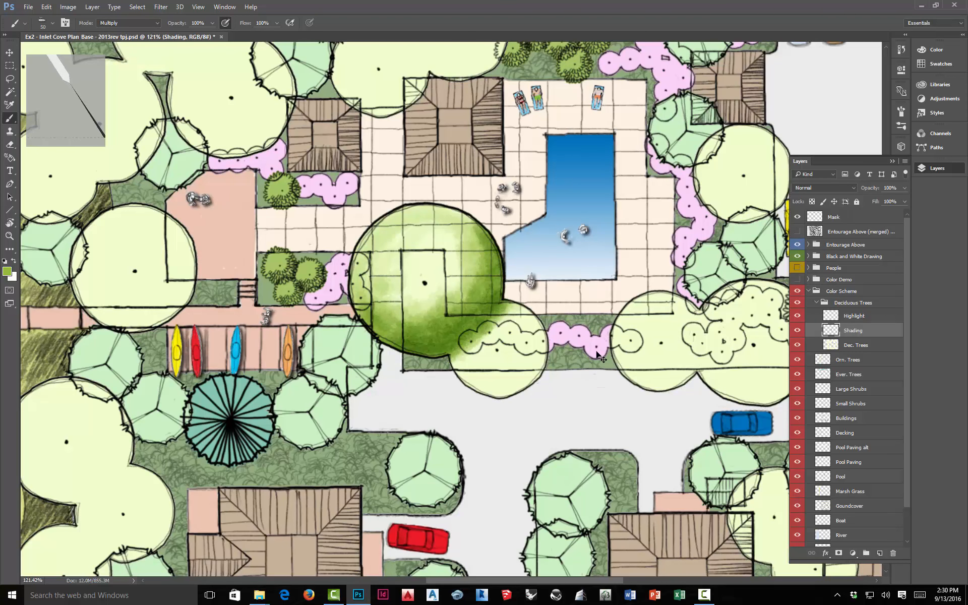
Draw an elliptical selection from the center of the large shaded tree beside the pool, fitted to its outline
scroll(601, 356, "down", 8)
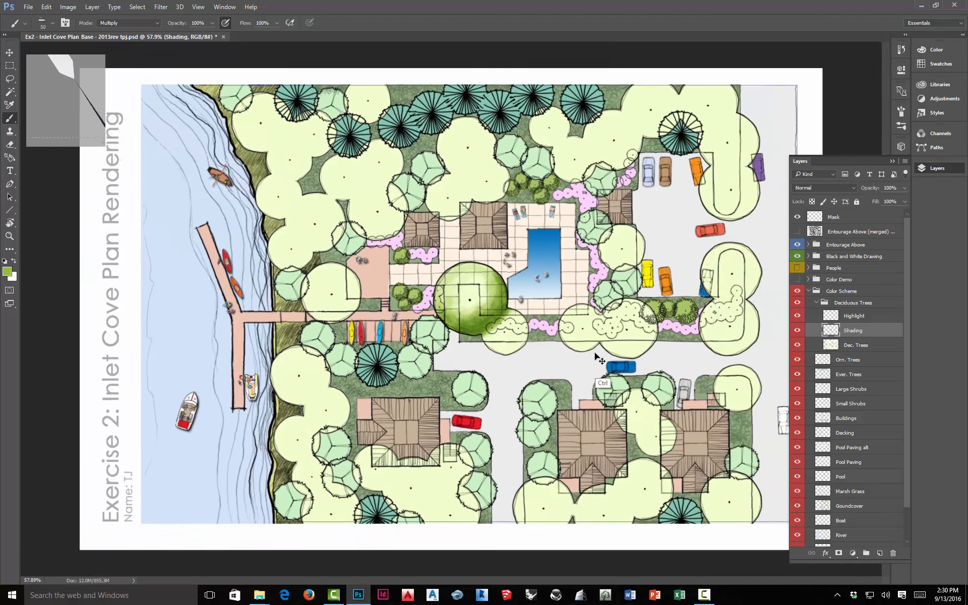
scroll(600, 357, "up", 3)
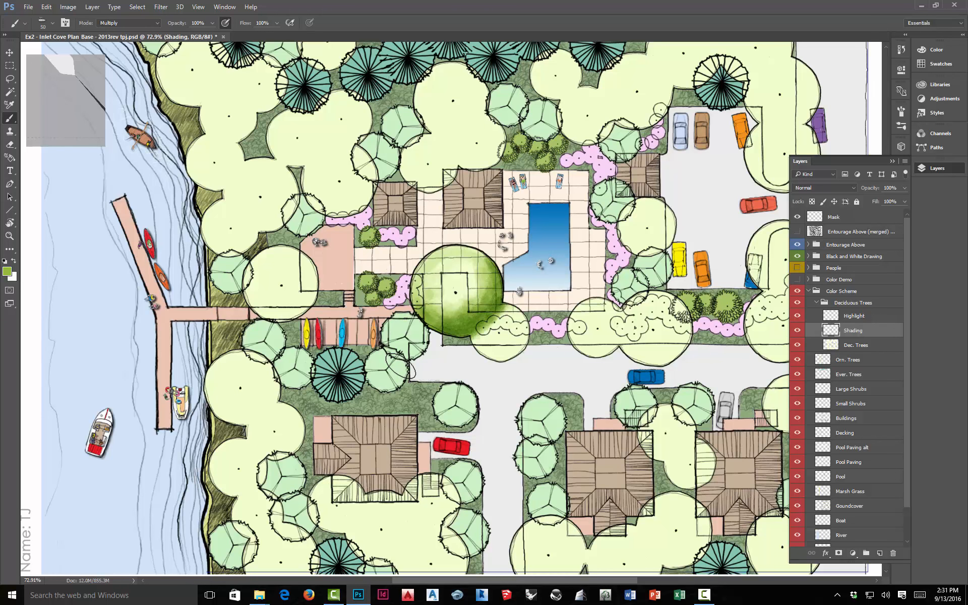
left_click(10, 65)
left_click(52, 72)
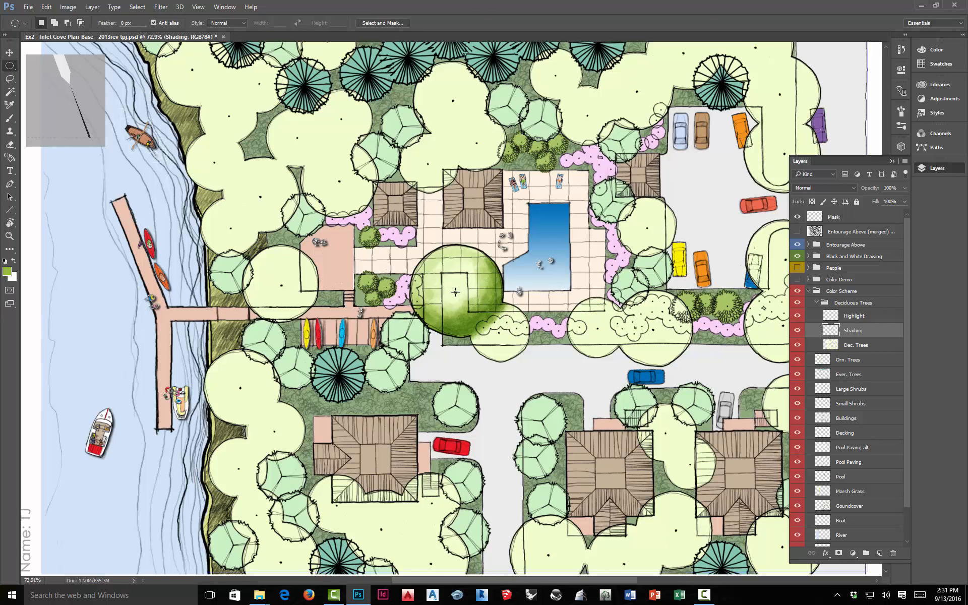
left_click_drag(456, 292, 503, 336)
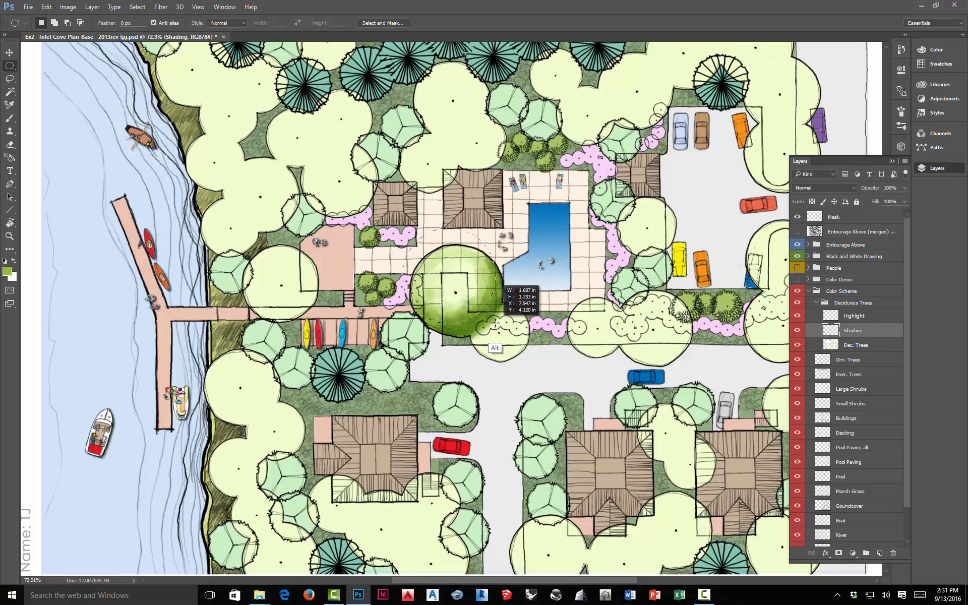
left_click_drag(498, 328, 502, 333)
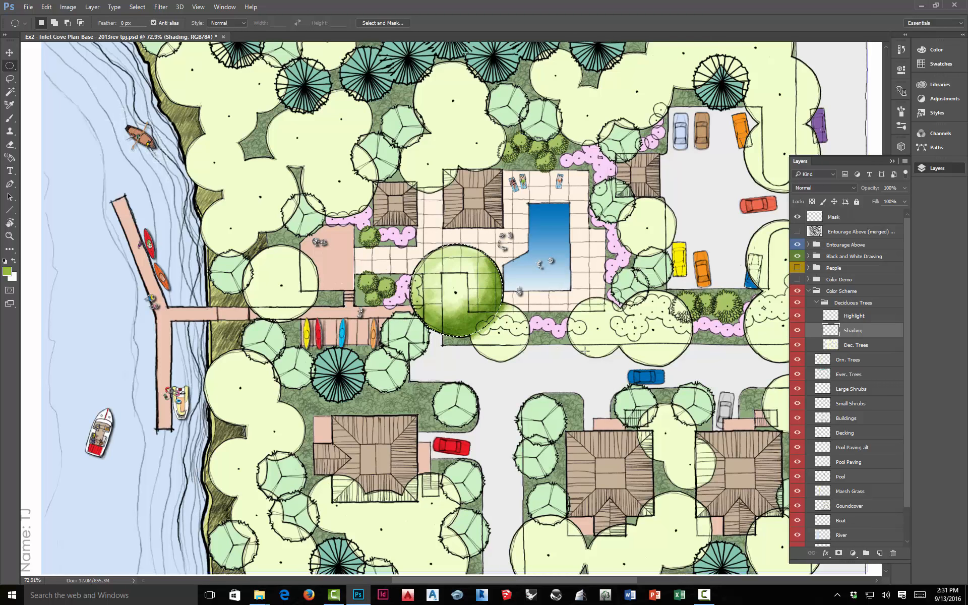
Copy the selected shading onto the round tree beside the pink terrace and scale it to about 86% width and 82% height
left_click(11, 52)
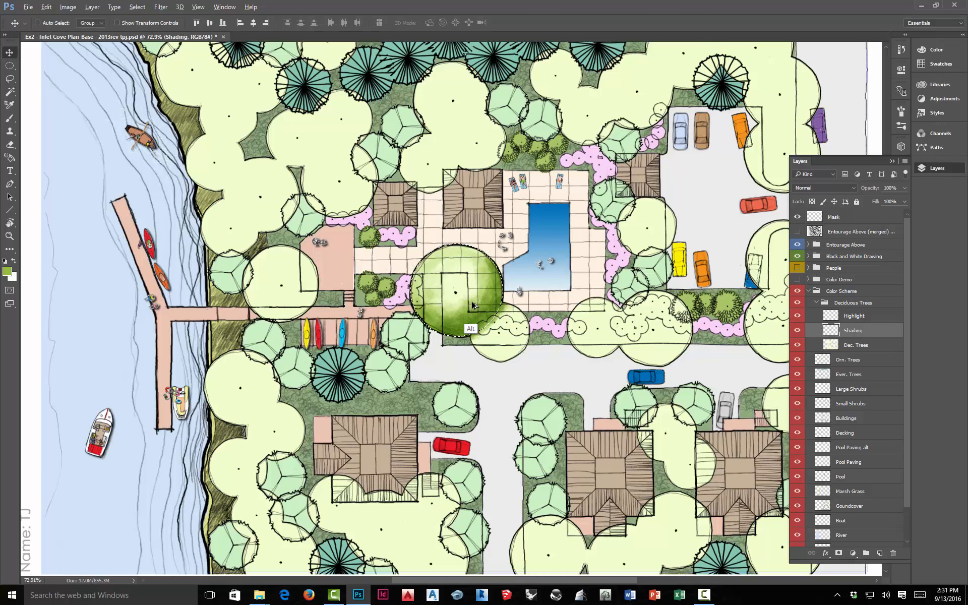
mouse_move(474, 276)
left_mouse_down()
mouse_move(303, 272)
mouse_move(291, 286)
left_mouse_up()
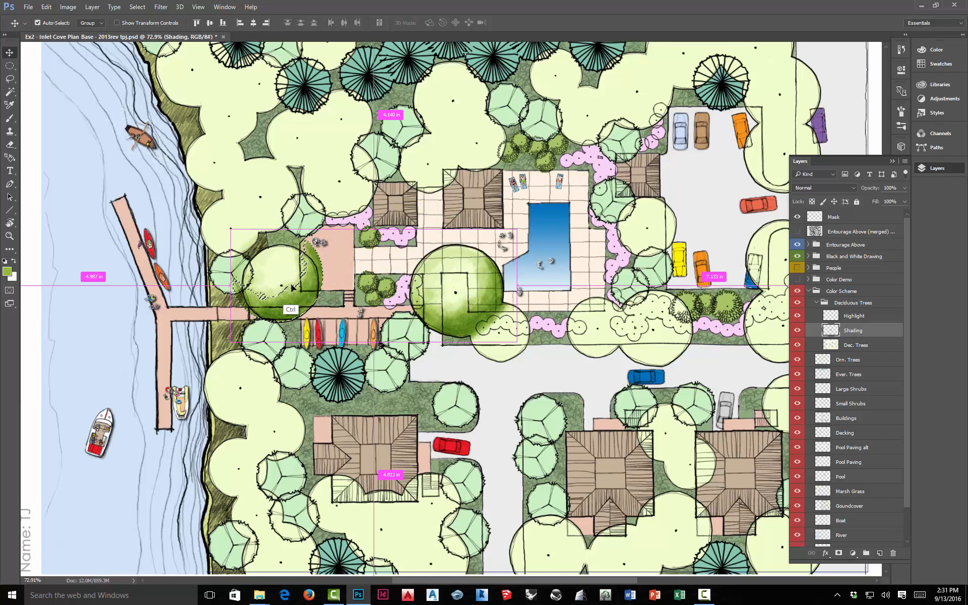
key("ctrl+t")
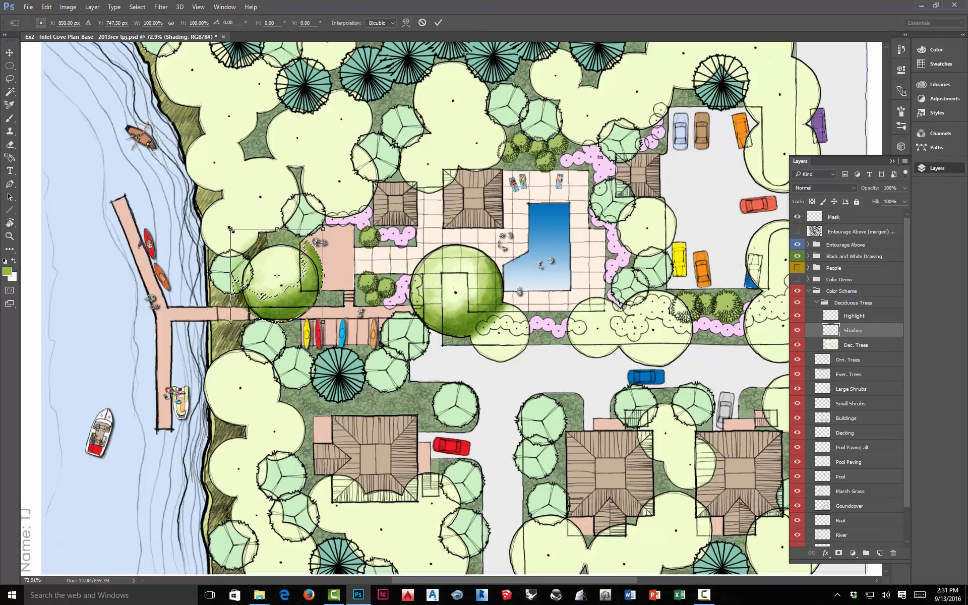
left_click_drag(230, 229, 245, 249)
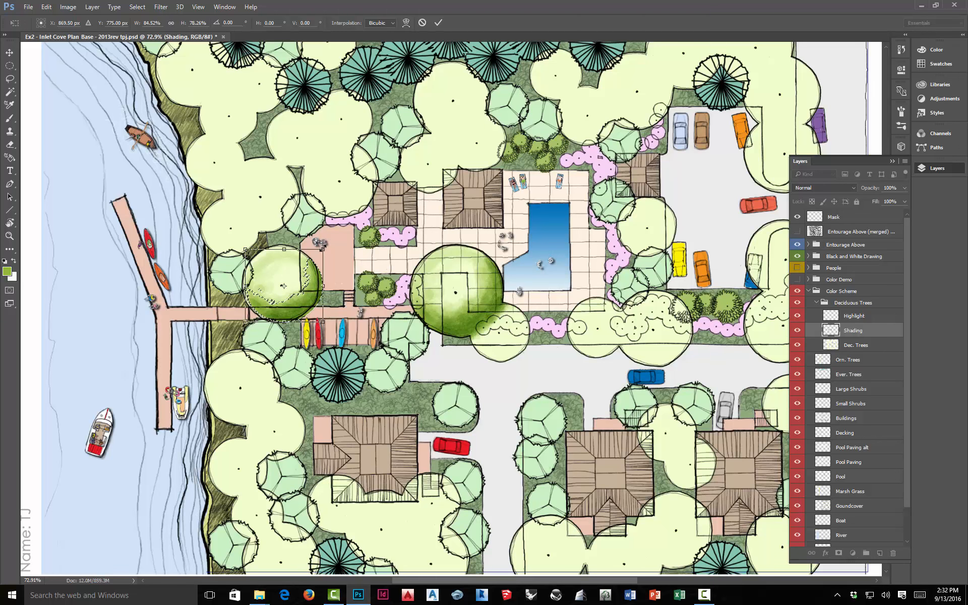
left_click_drag(319, 242, 317, 243)
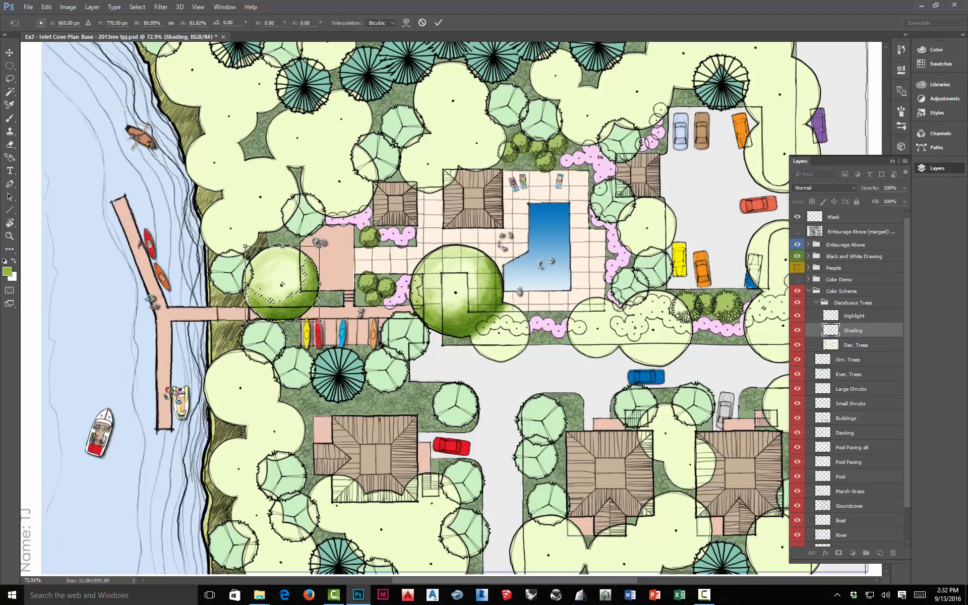
left_click_drag(245, 322, 239, 324)
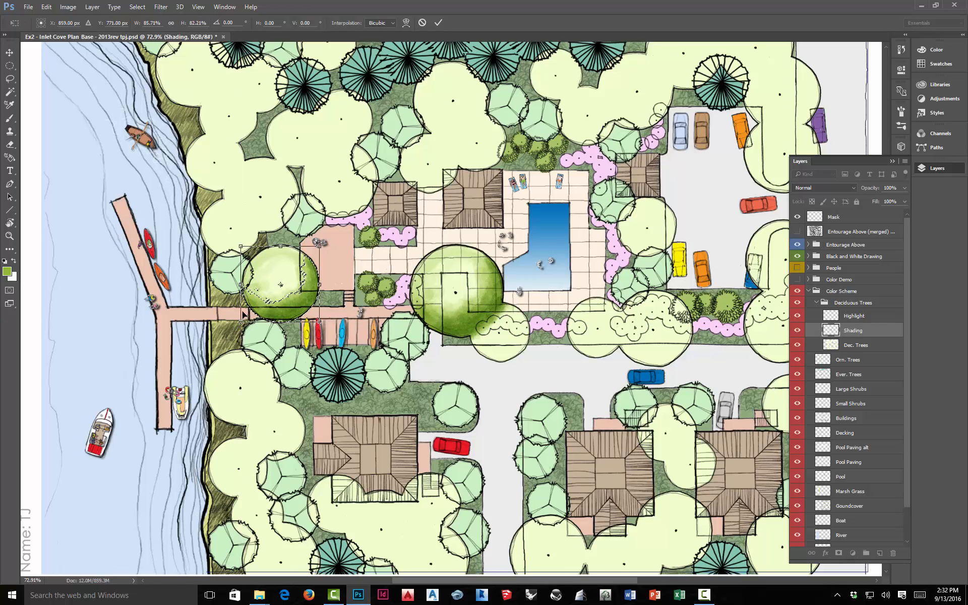
left_click(439, 23)
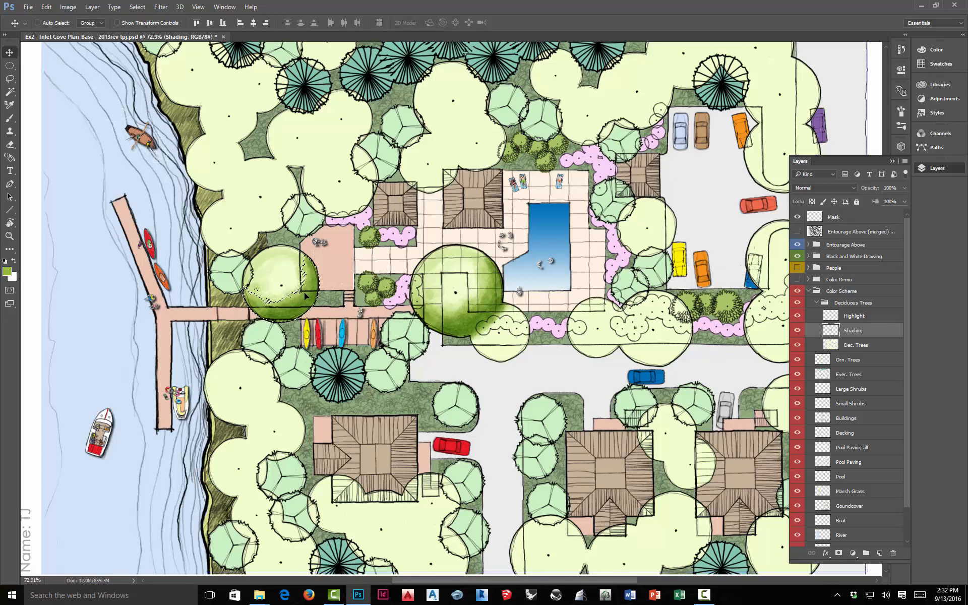
Duplicate the scaled shading onto the deciduous tree just above the pink terrace, toward the river
key("alt")
mouse_move(291, 309)
left_mouse_down()
mouse_move(352, 191)
mouse_move(300, 214)
mouse_move(272, 215)
left_mouse_up()
left_click_drag(270, 216, 270, 214)
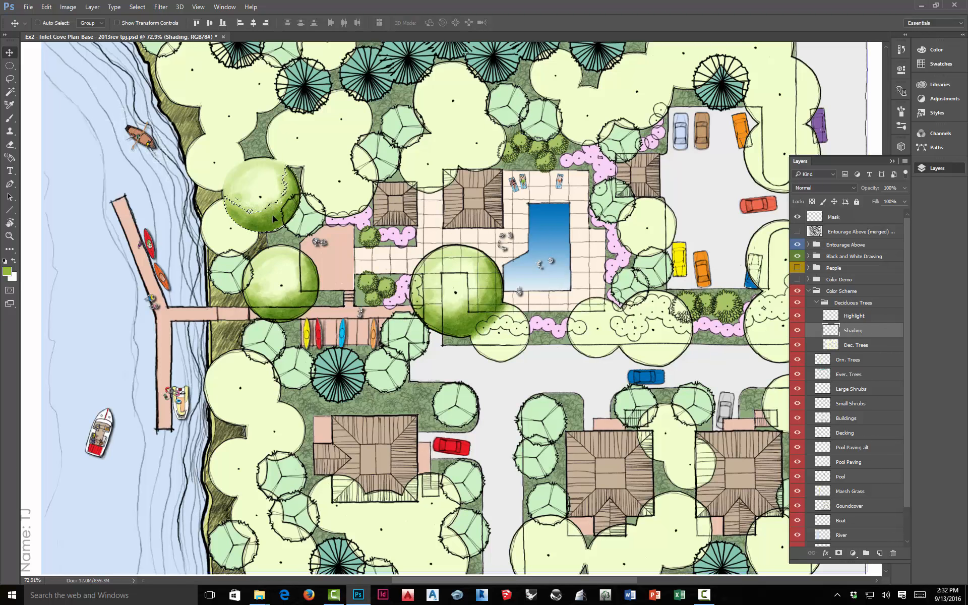
Duplicate the shading onto the tree between the pool and parking, scale it to about 74% width and 77% height, and deselect
left_click_drag(275, 219, 666, 243)
key("ctrl+t")
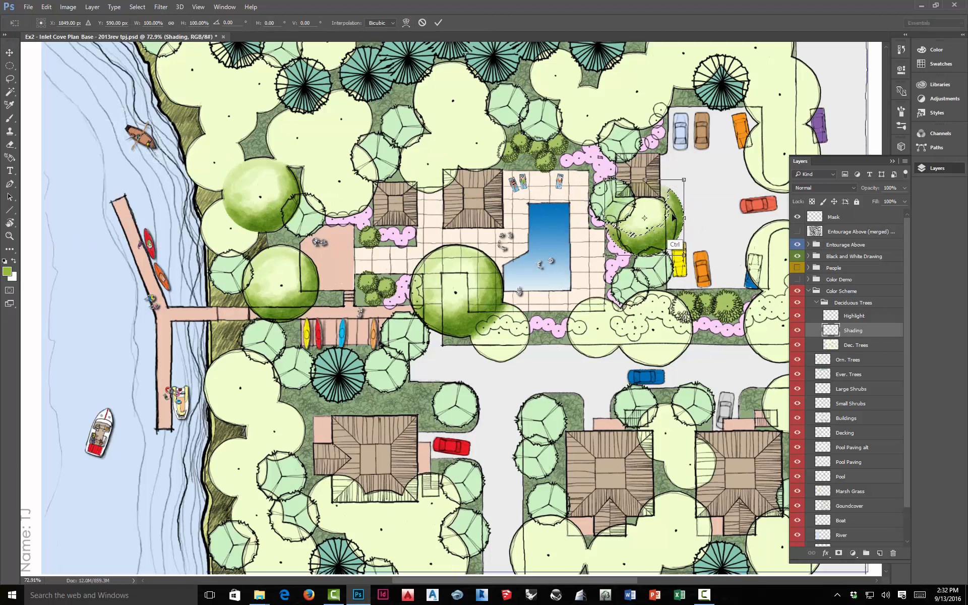
left_click_drag(614, 187, 623, 201)
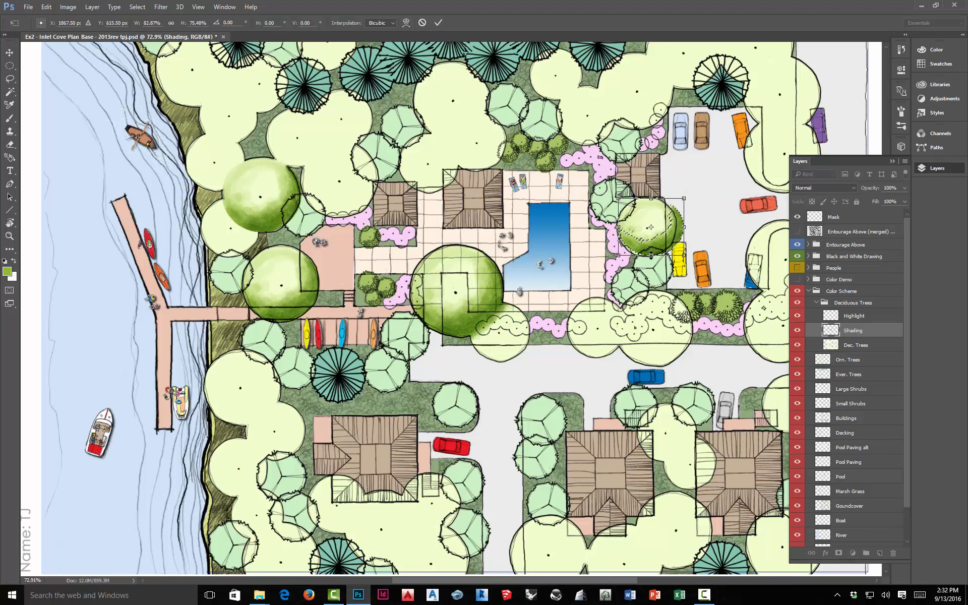
left_click_drag(651, 256, 679, 229)
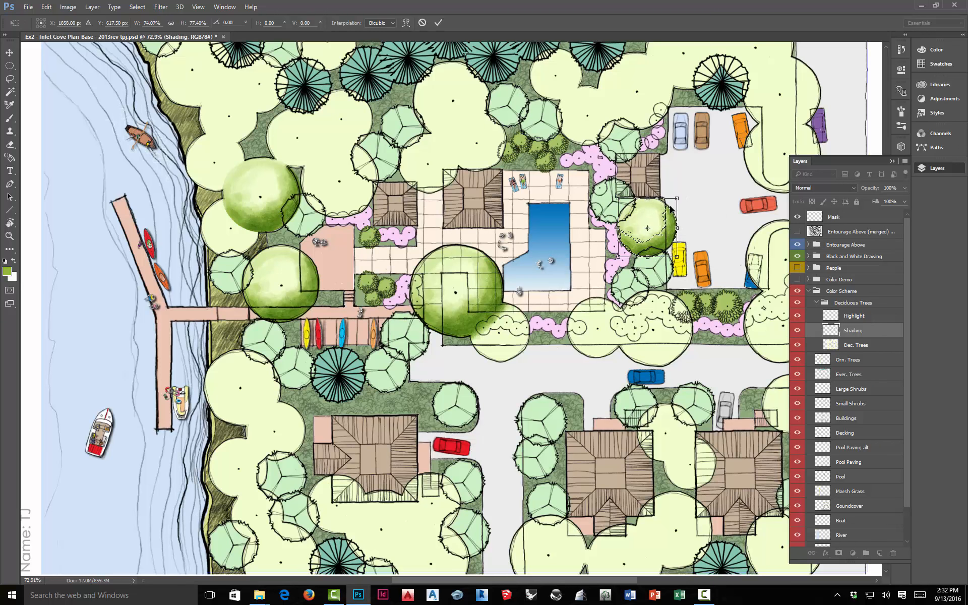
left_click(438, 22)
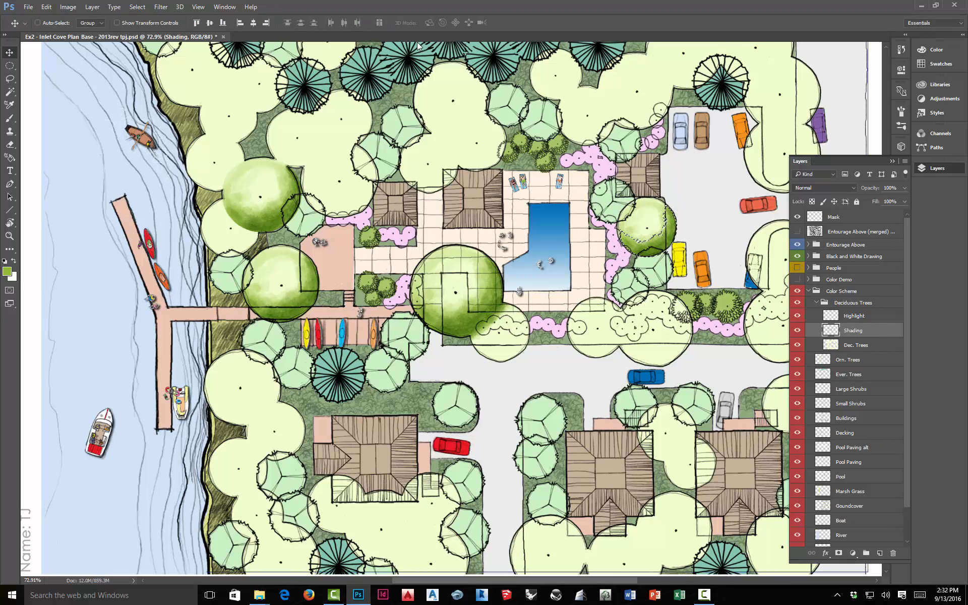
key("ctrl+d")
key("w")
left_click(10, 119)
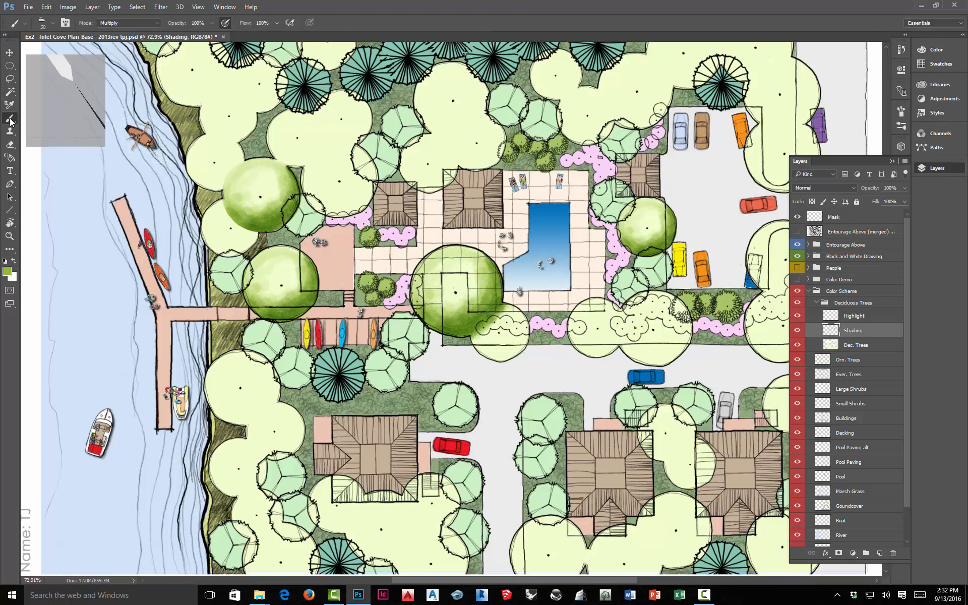
left_click(157, 23)
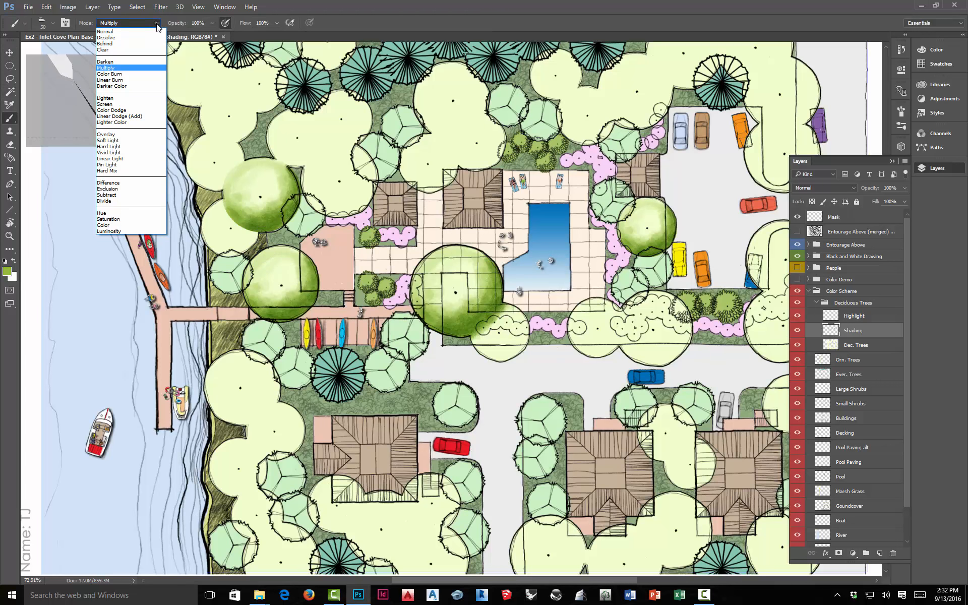
left_click(157, 24)
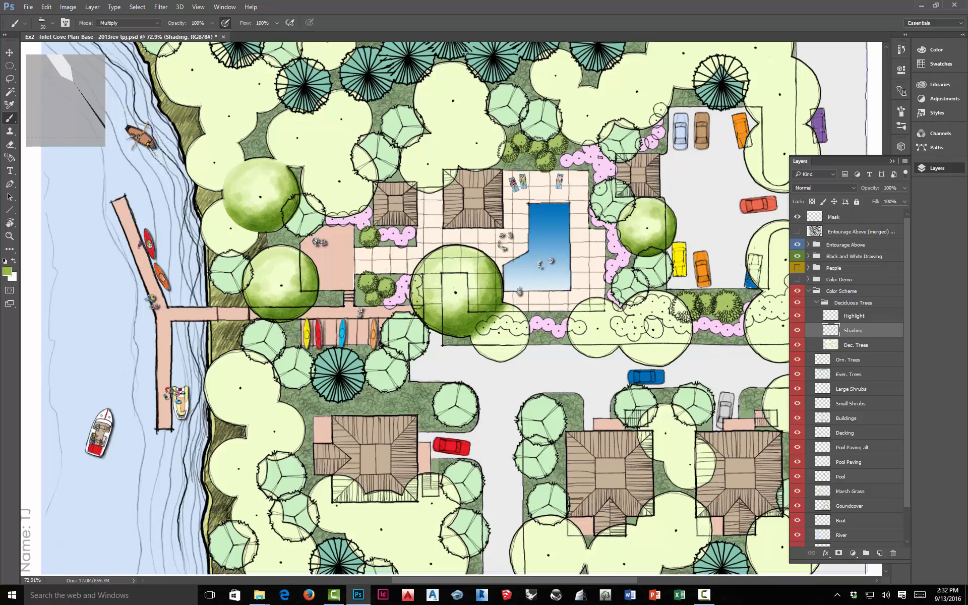
Erase the large tree's shading where it spills onto the smaller deciduous tree at its lower right
scroll(654, 329, "down", 5)
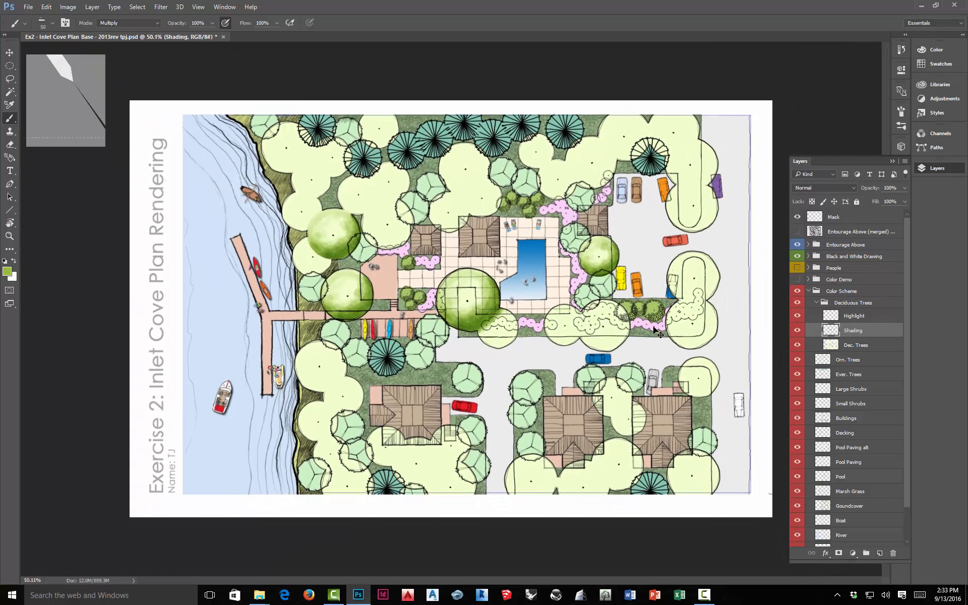
scroll(654, 328, "down", 1)
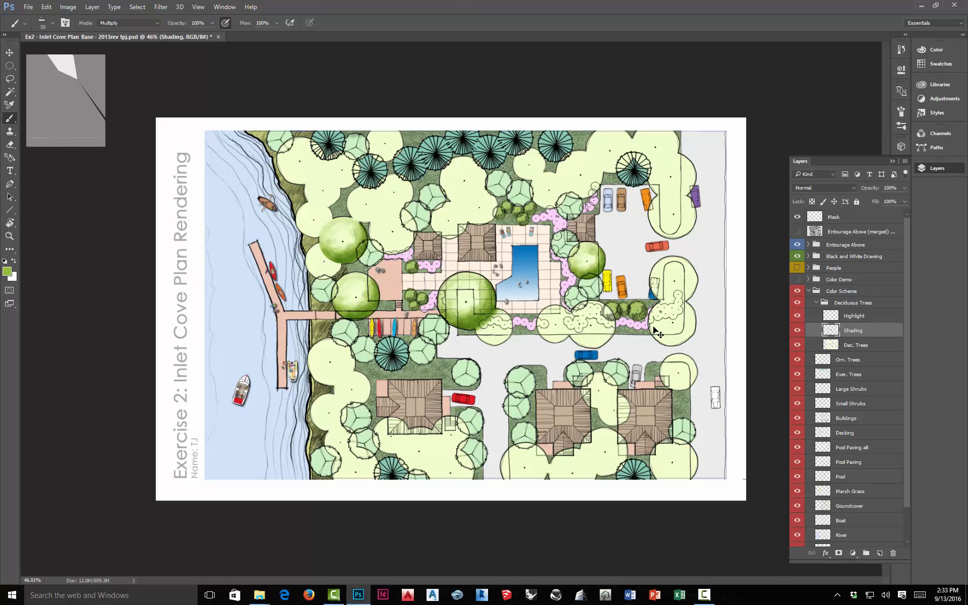
scroll(499, 332, "up", 3)
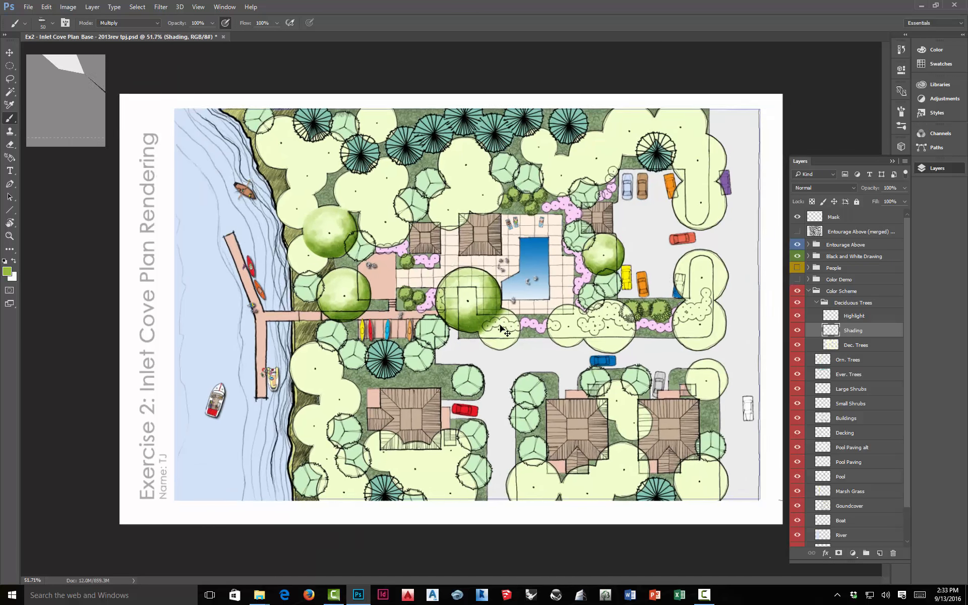
scroll(500, 328, "up", 3)
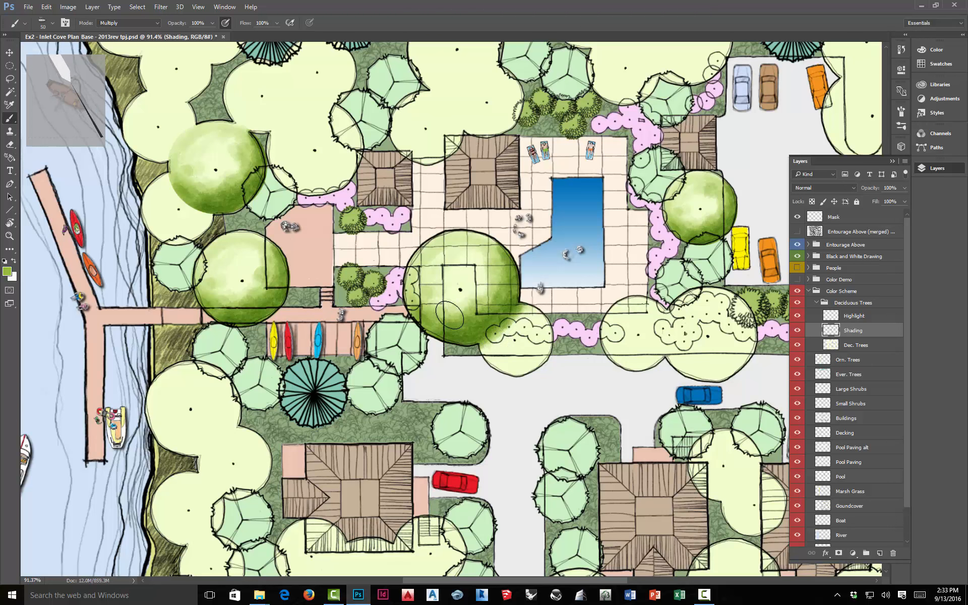
left_click(10, 145)
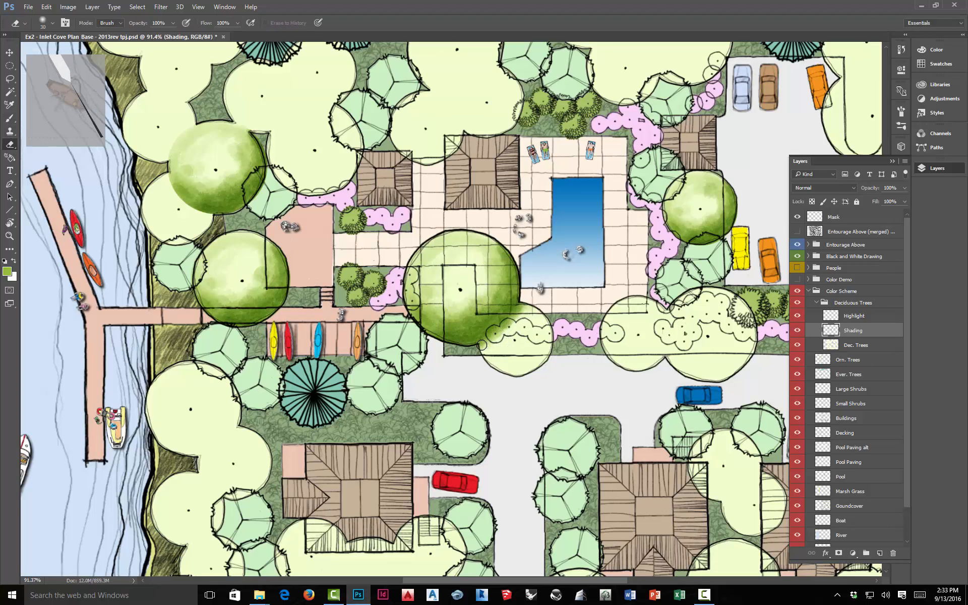
mouse_move(481, 345)
left_mouse_down()
mouse_move(525, 306)
mouse_move(484, 346)
mouse_move(523, 307)
left_mouse_up()
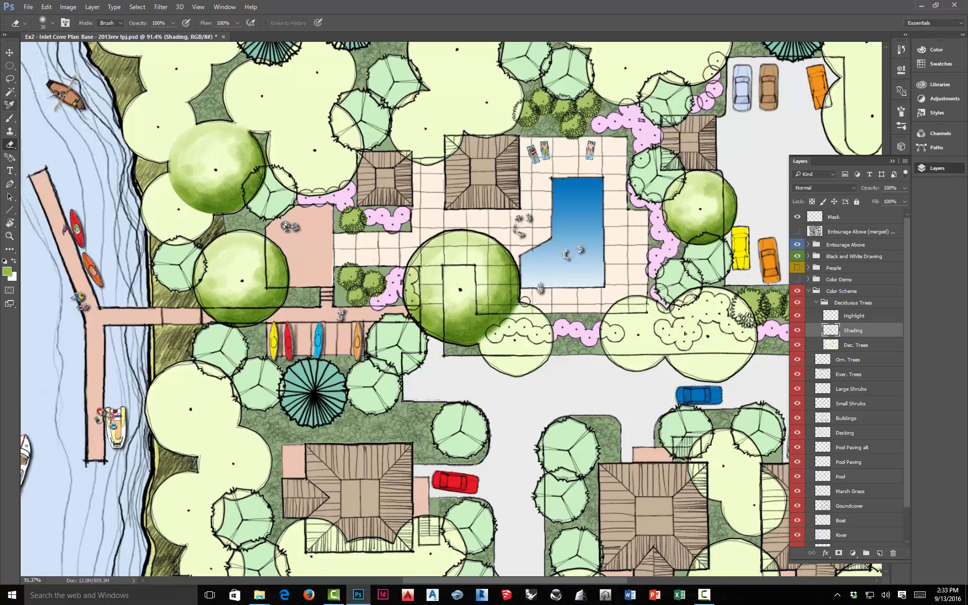
Set the brush mode to Normal and paint base green shading around the inside edge of the smaller adjoining tree
left_click(10, 118)
left_click(155, 23)
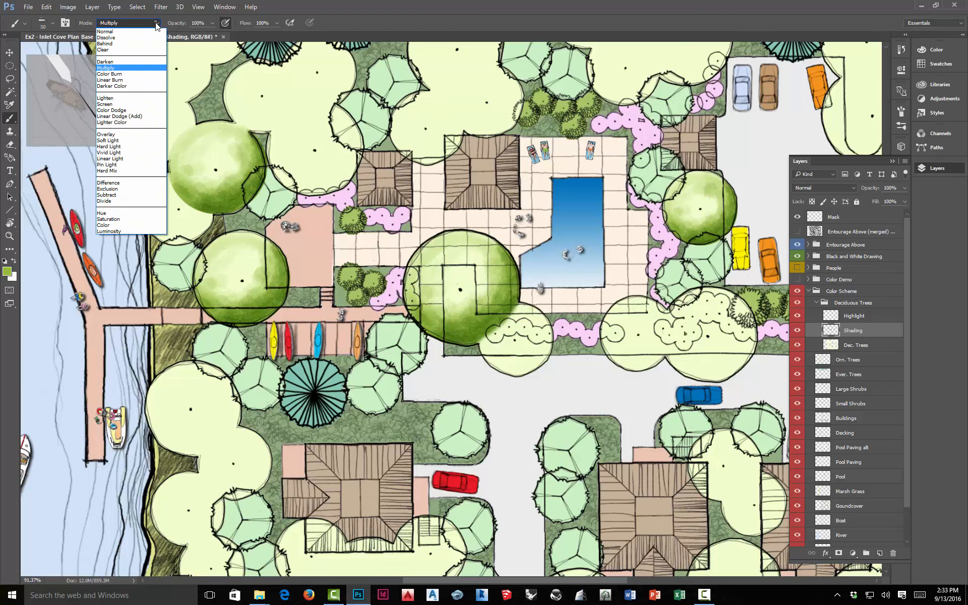
left_click(151, 33)
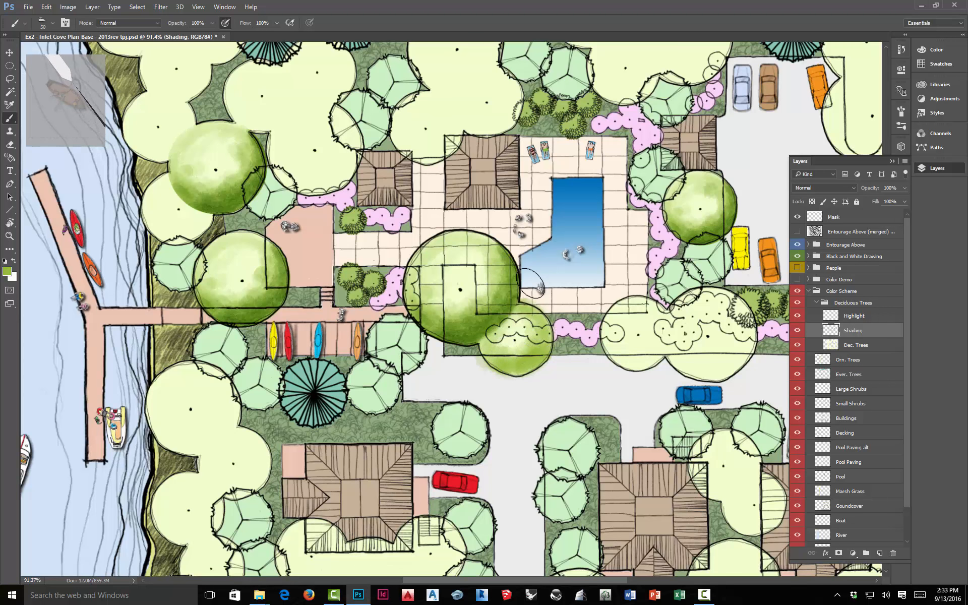
Set the brush mode to Multiply and build up darker shading along the smaller tree's lower and right edges
left_click(155, 24)
left_click(126, 68)
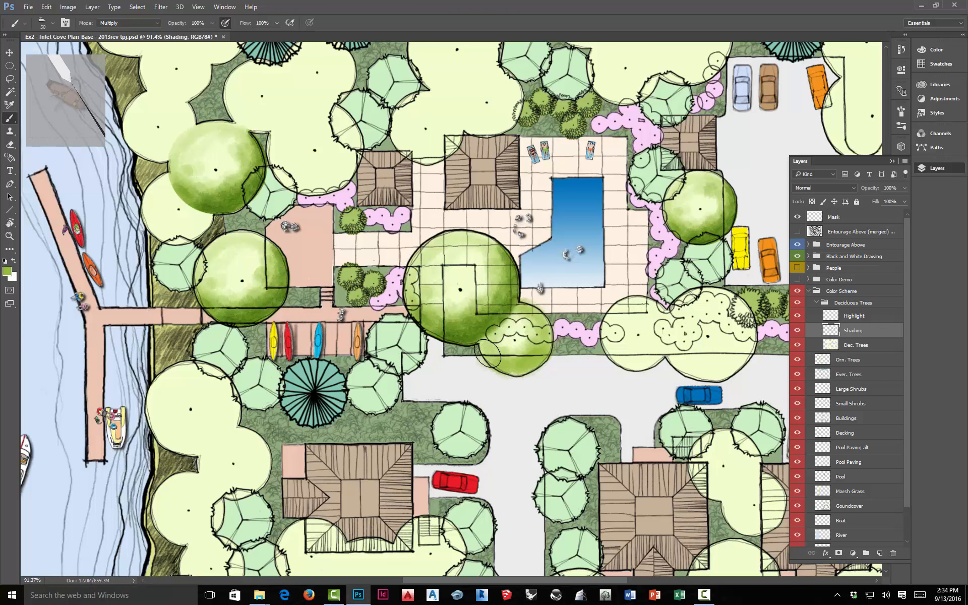
mouse_move(503, 365)
left_mouse_down()
mouse_move(494, 364)
mouse_move(518, 371)
mouse_move(506, 357)
mouse_move(530, 359)
mouse_move(511, 372)
mouse_move(539, 361)
left_mouse_up()
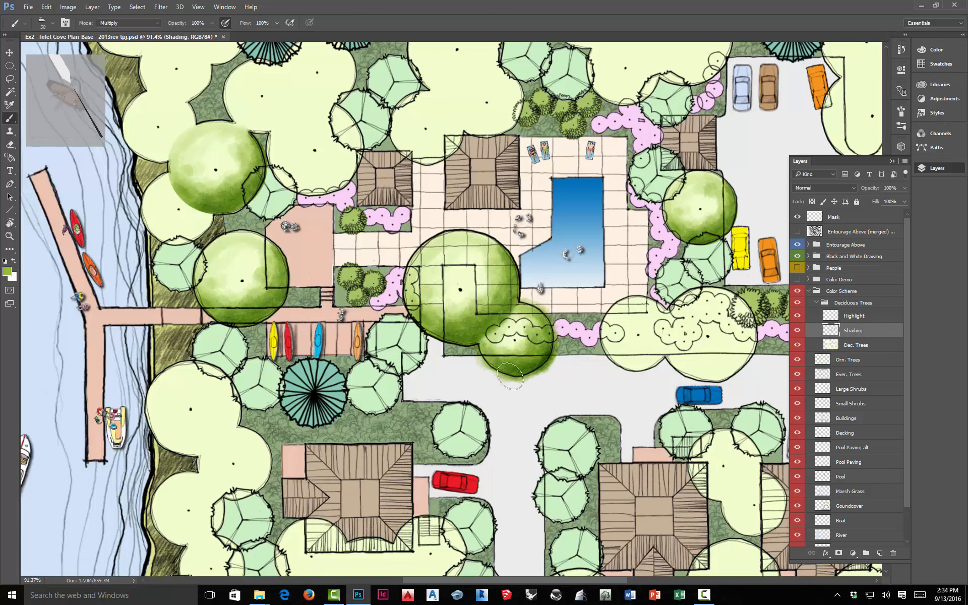
left_click_drag(510, 376, 535, 369)
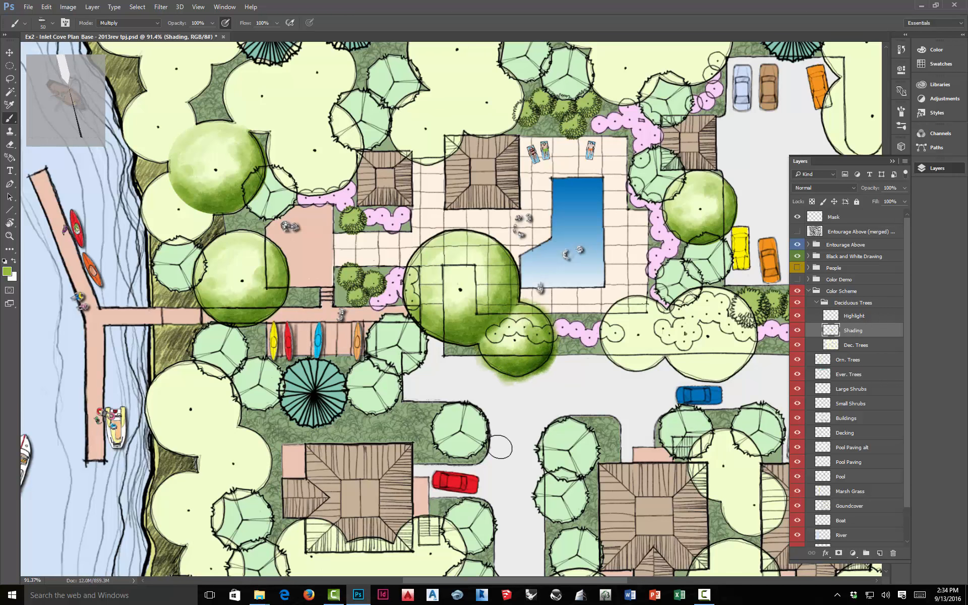
Remove the shading that spills outside the deciduous trees by deleting everything beyond the Dec. Trees outline from the Shading layer
left_click(834, 346, "ctrl")
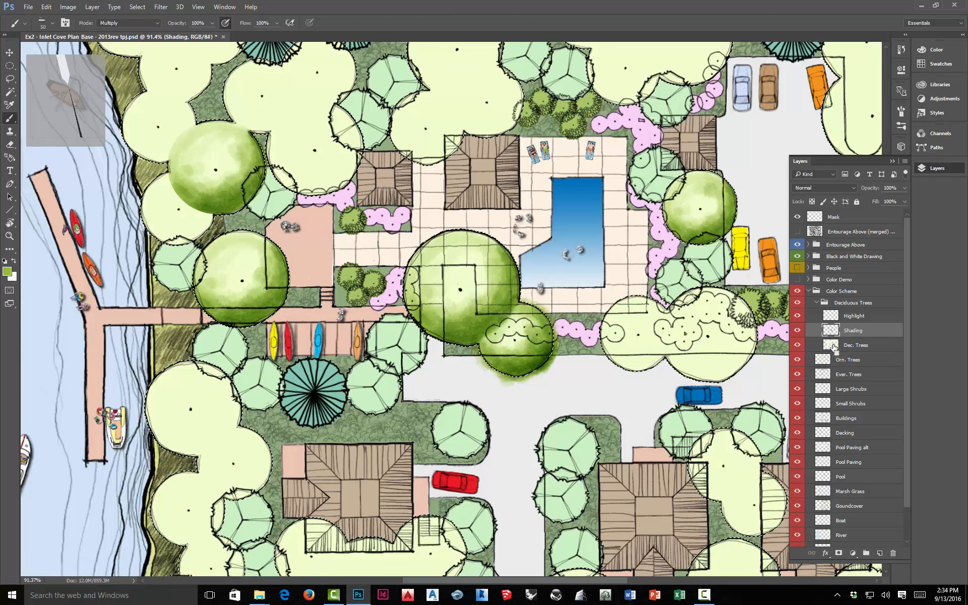
left_click(142, 10)
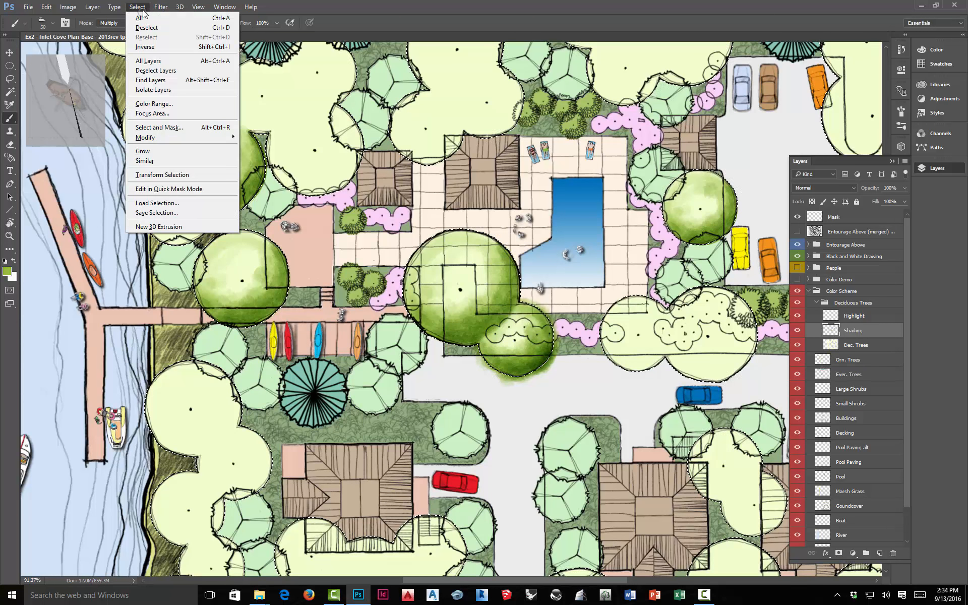
left_click(149, 48)
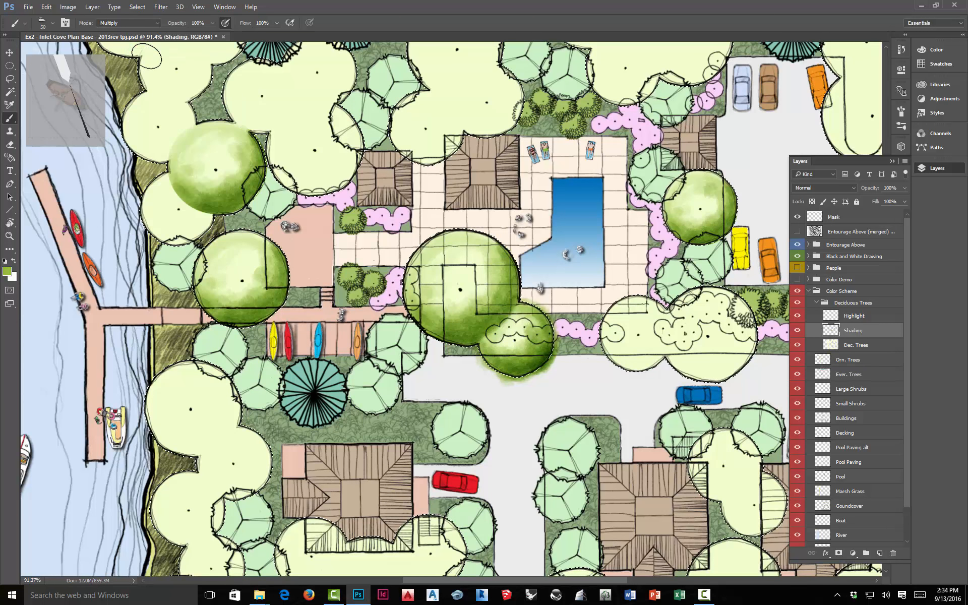
key("Delete")
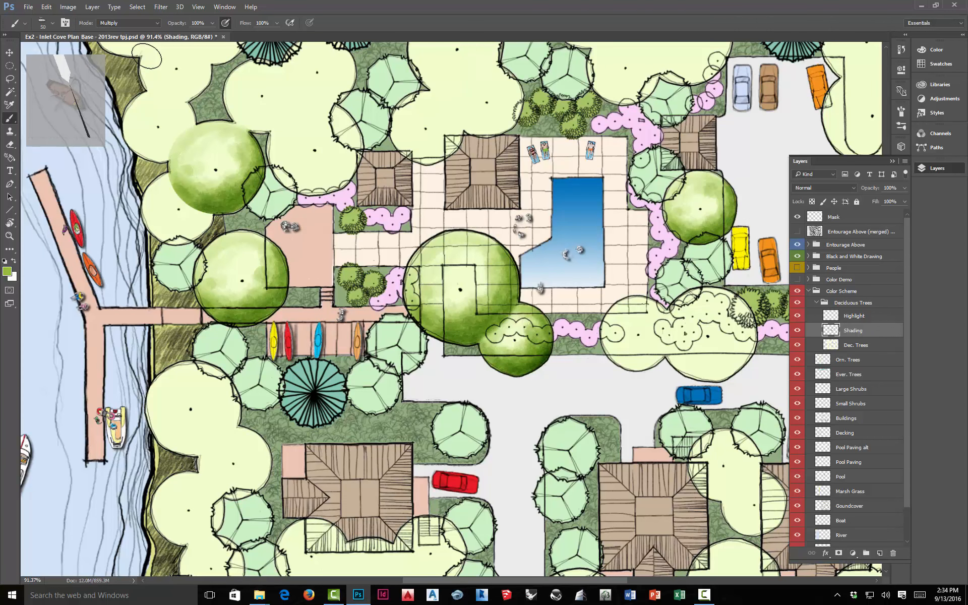
Add a Drop Shadow effect to the Dec. Trees layer
scroll(146, 57, "down", 5)
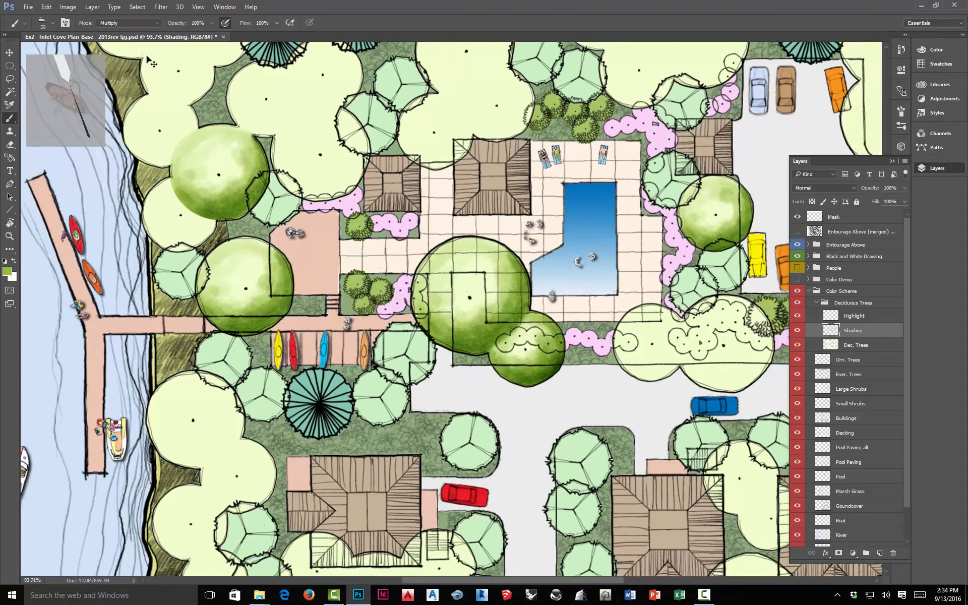
scroll(146, 57, "down", 2)
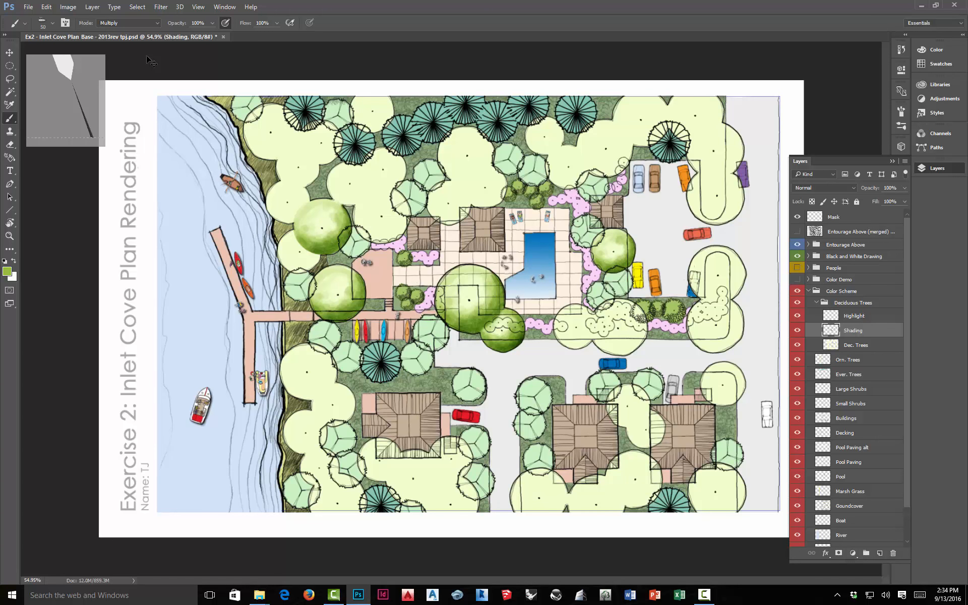
left_click(832, 346)
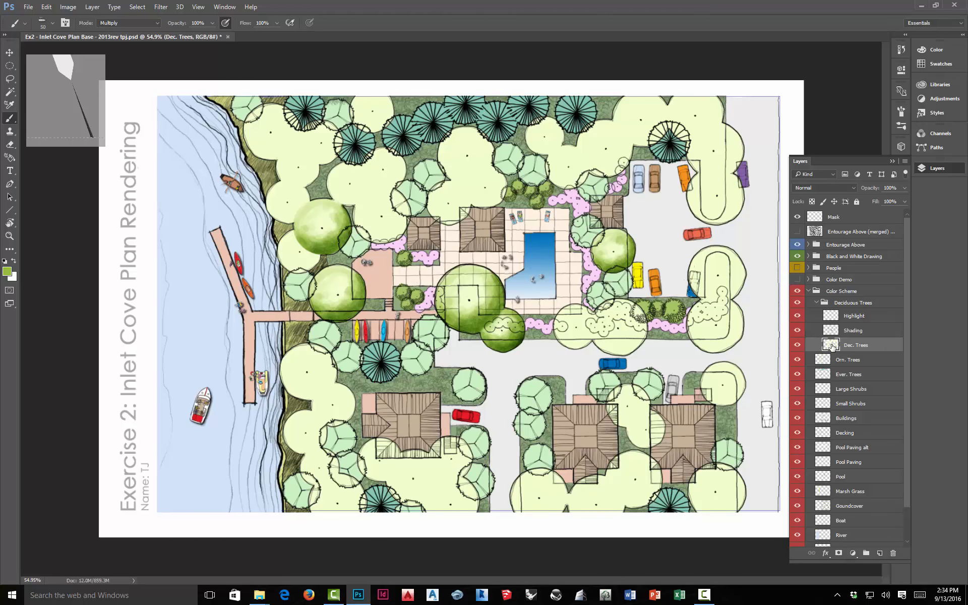
right_click(852, 348)
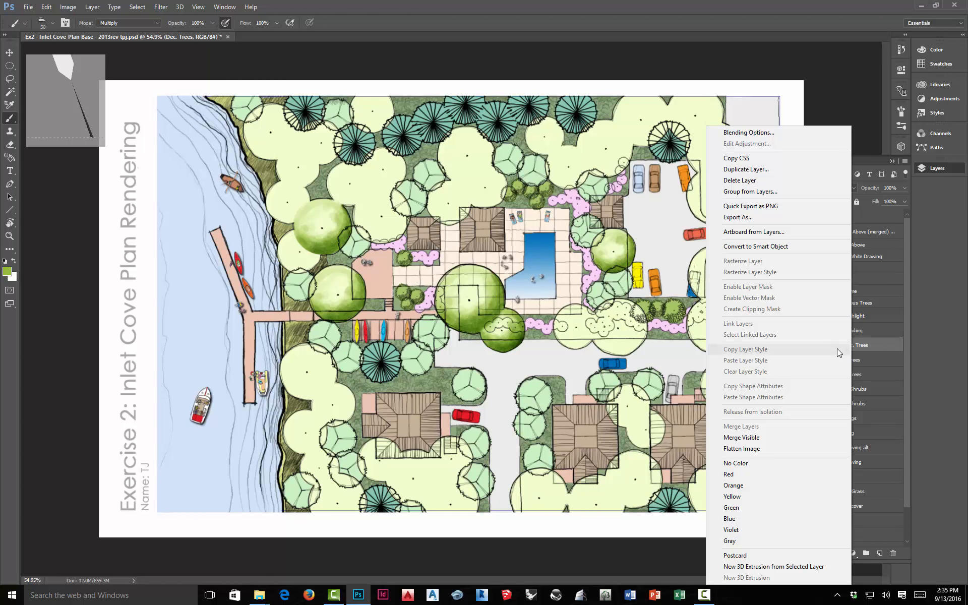
left_click(770, 132)
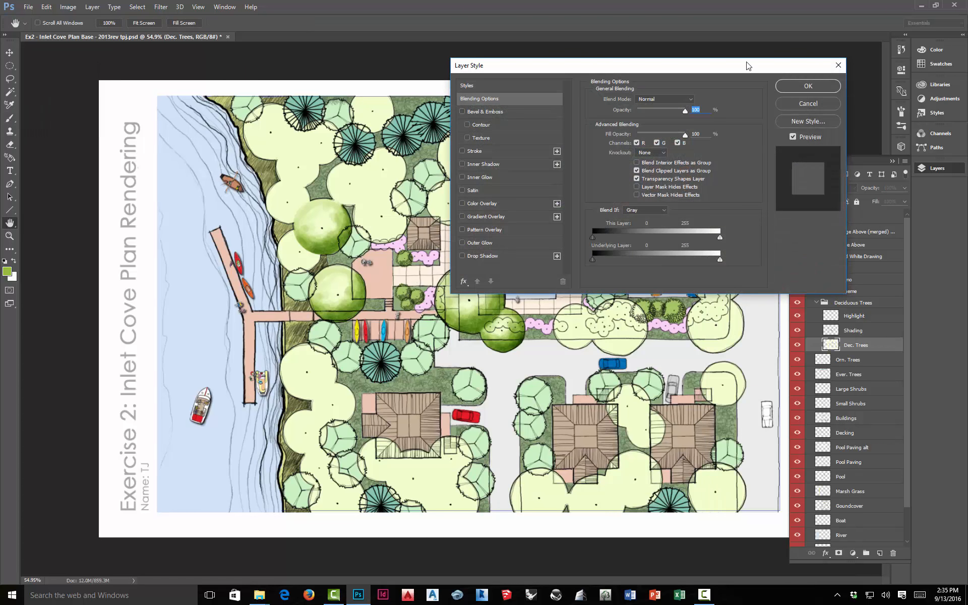
left_click_drag(658, 62, 586, 53)
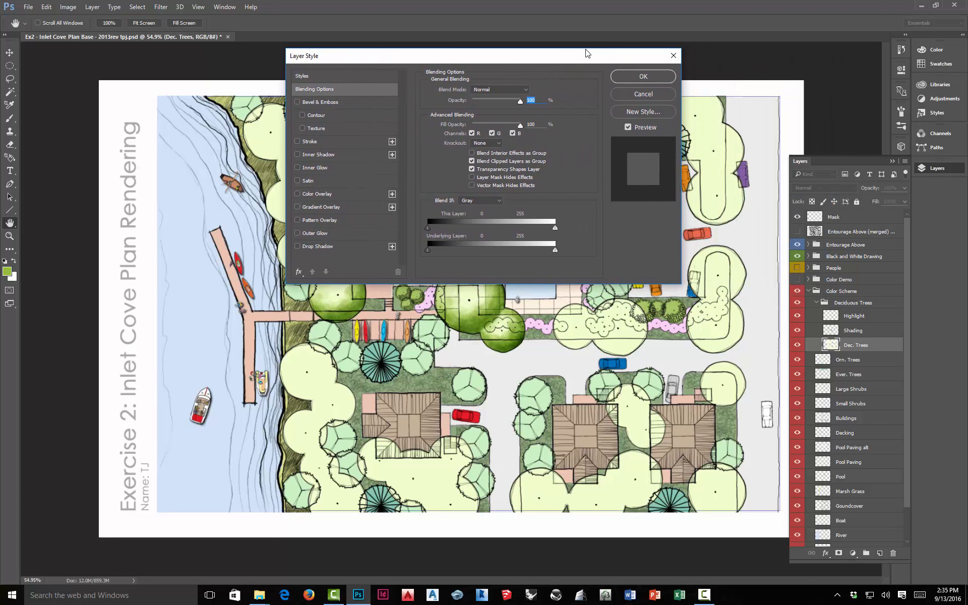
left_click(297, 246)
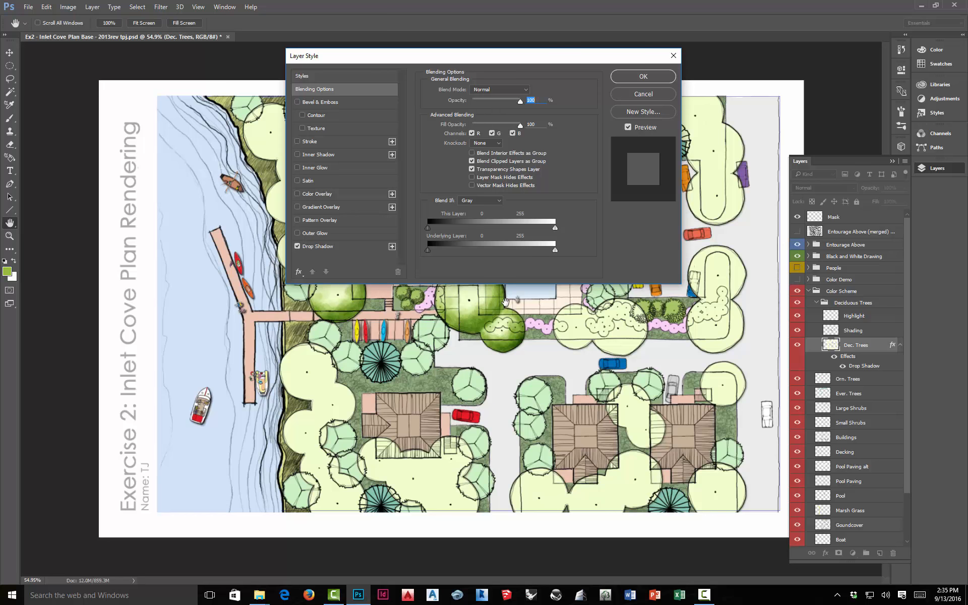
mouse_move(511, 55)
left_mouse_down()
mouse_move(690, 92)
mouse_move(717, 122)
mouse_move(468, 90)
mouse_move(508, 56)
left_mouse_up()
Set the drop shadow to 65% opacity, 117° angle, 9 px distance, 11% spread and 3 px size, and apply it
left_click(282, 280)
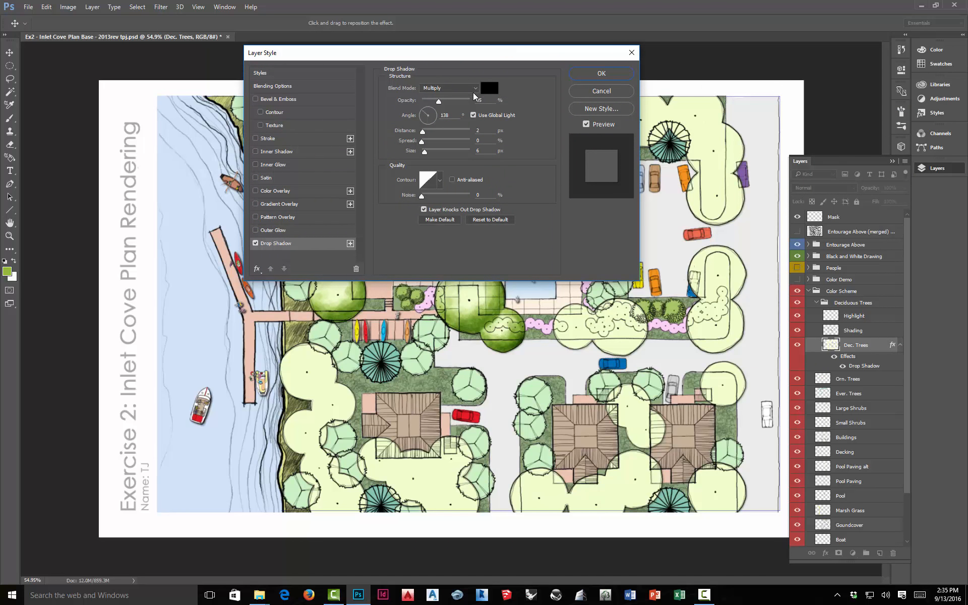
left_click_drag(422, 131, 425, 132)
left_click(424, 109)
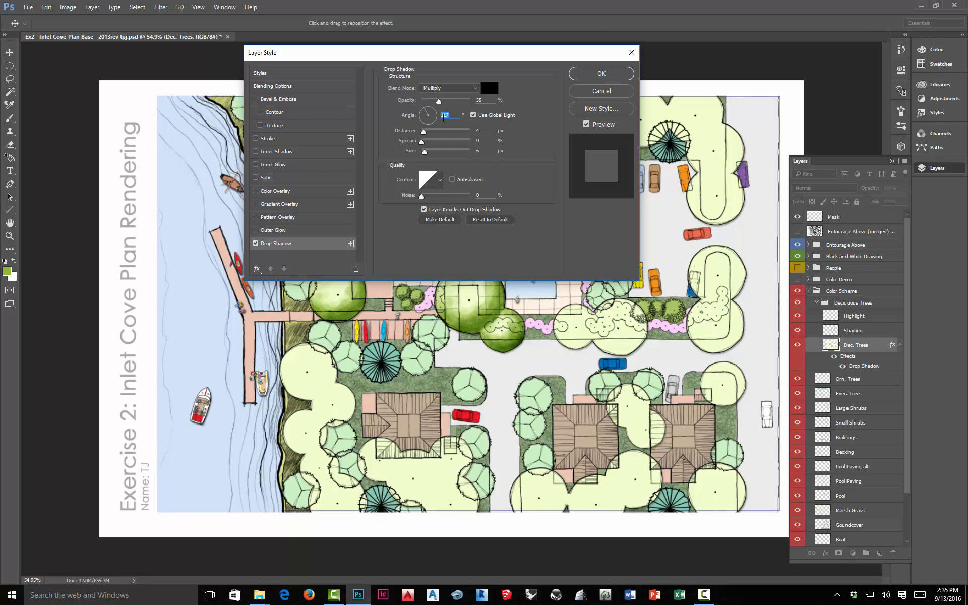
mouse_move(422, 143)
left_mouse_down()
mouse_move(437, 144)
mouse_move(427, 146)
mouse_move(436, 156)
mouse_move(424, 154)
mouse_move(425, 133)
left_mouse_up()
left_click_drag(425, 133, 446, 148)
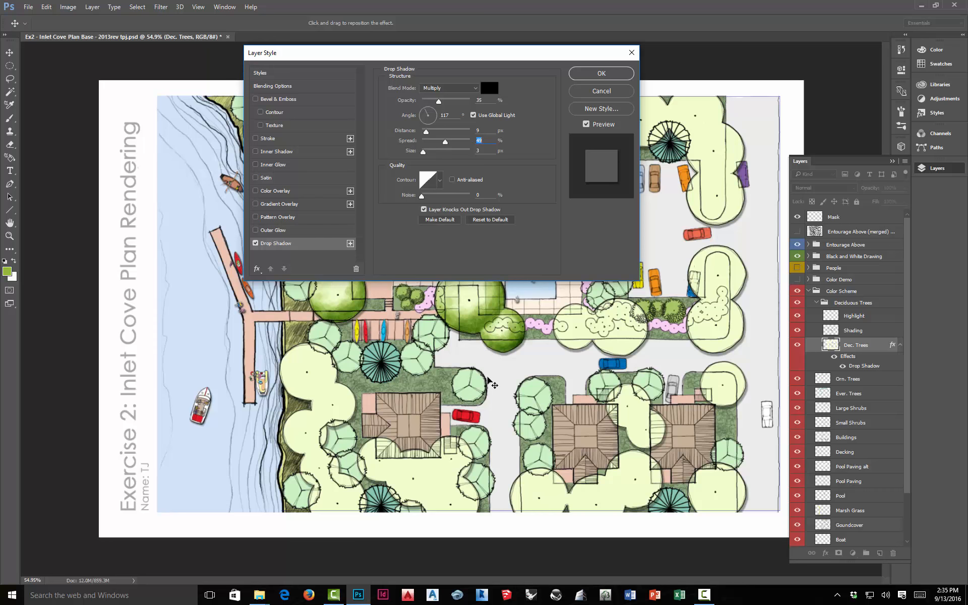
left_click_drag(442, 102, 455, 104)
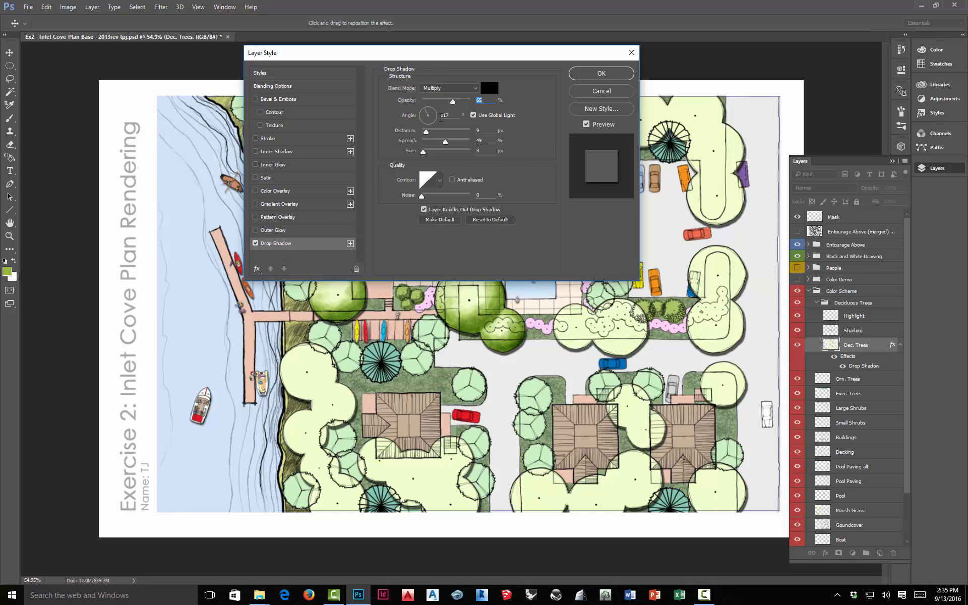
left_click_drag(445, 143, 427, 137)
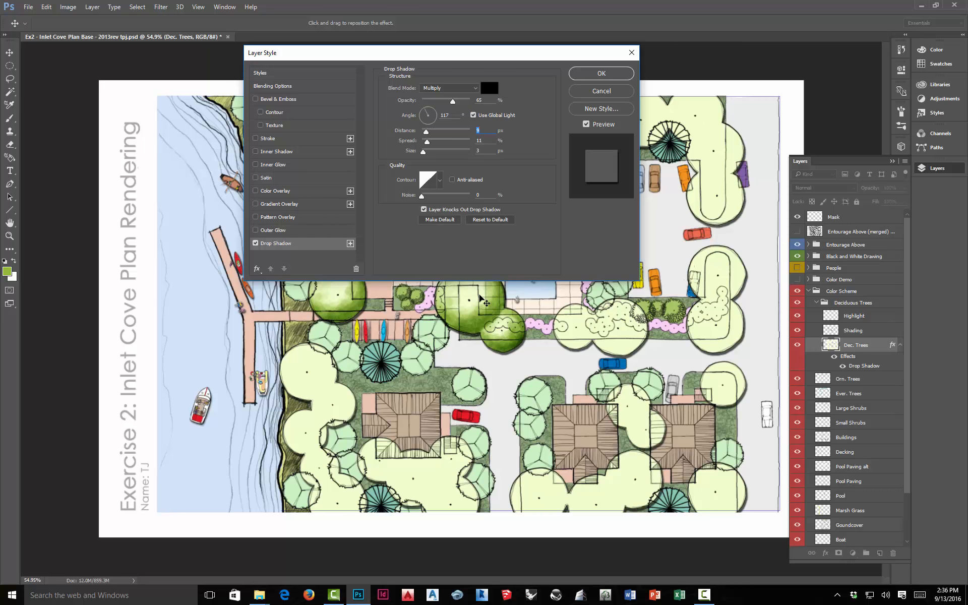
left_click(602, 73)
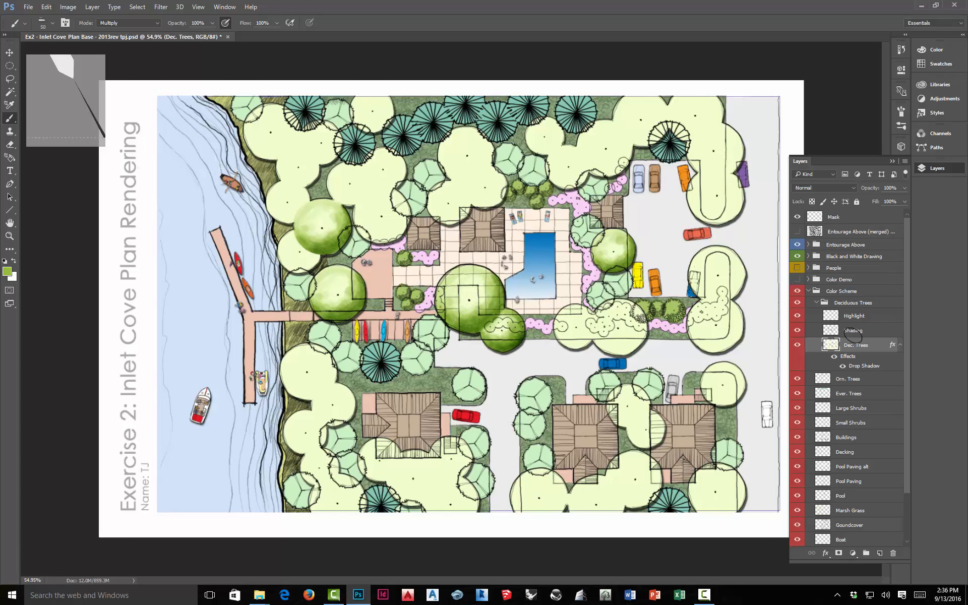
Make the Highlight layer active and set the foreground color to a pale yellow of about #fcf8cb
left_click(853, 316)
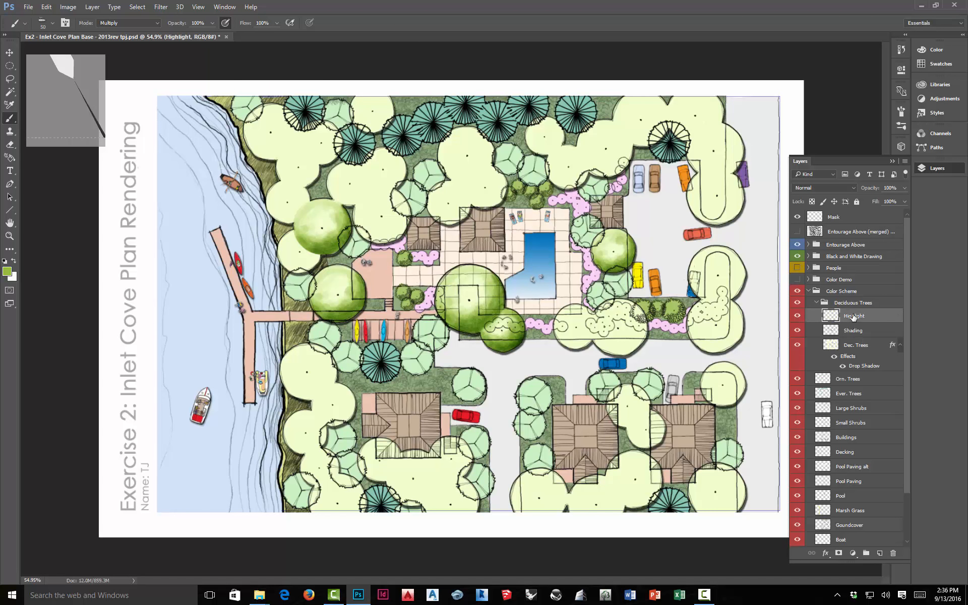
left_click(926, 63)
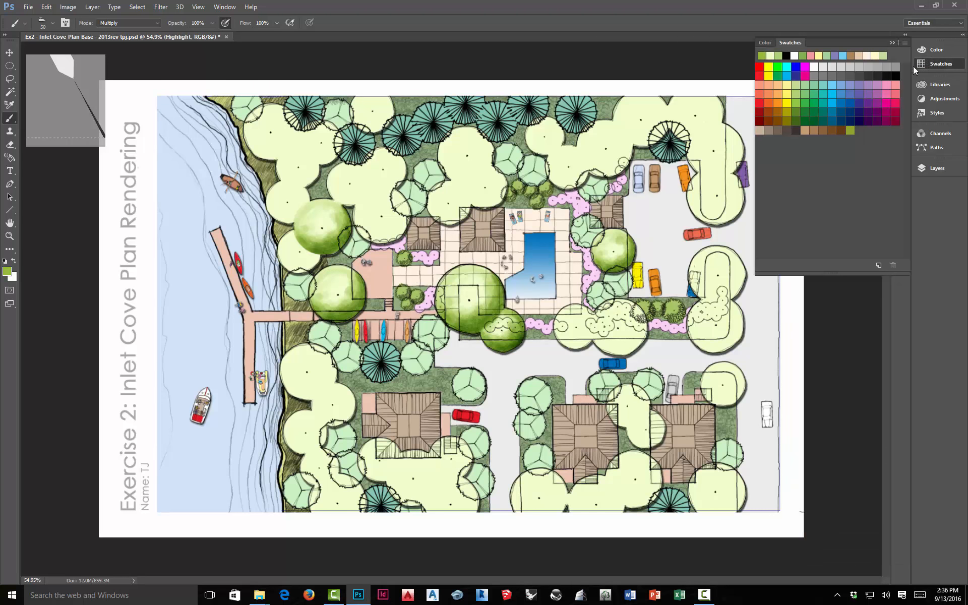
left_click(819, 55)
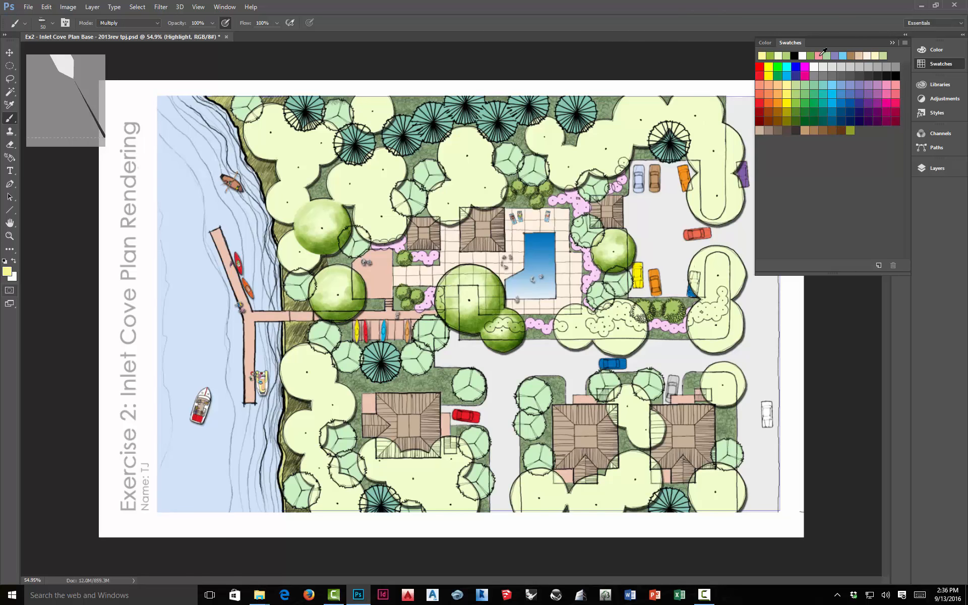
left_click(7, 272)
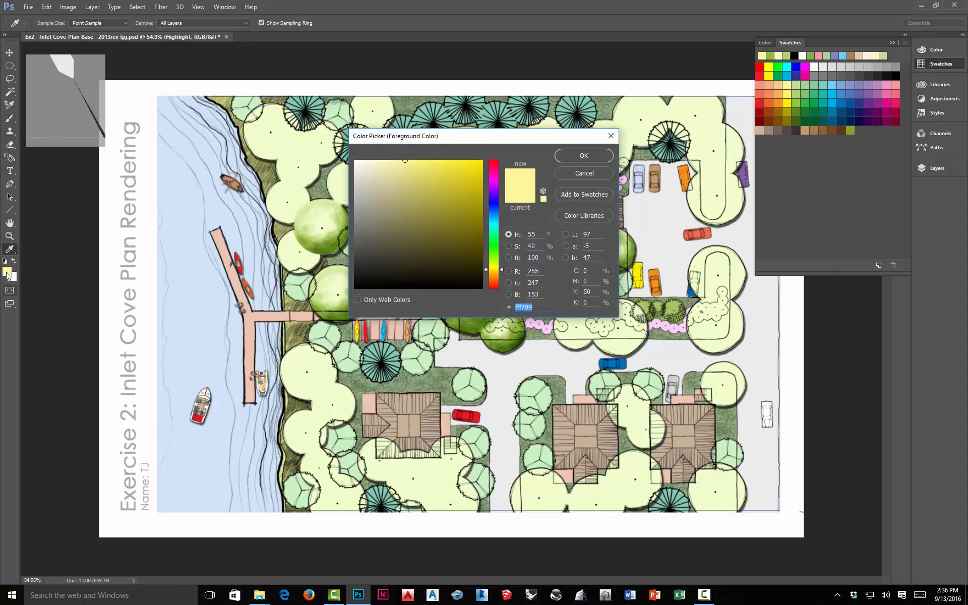
left_click(380, 162)
left_click(380, 162)
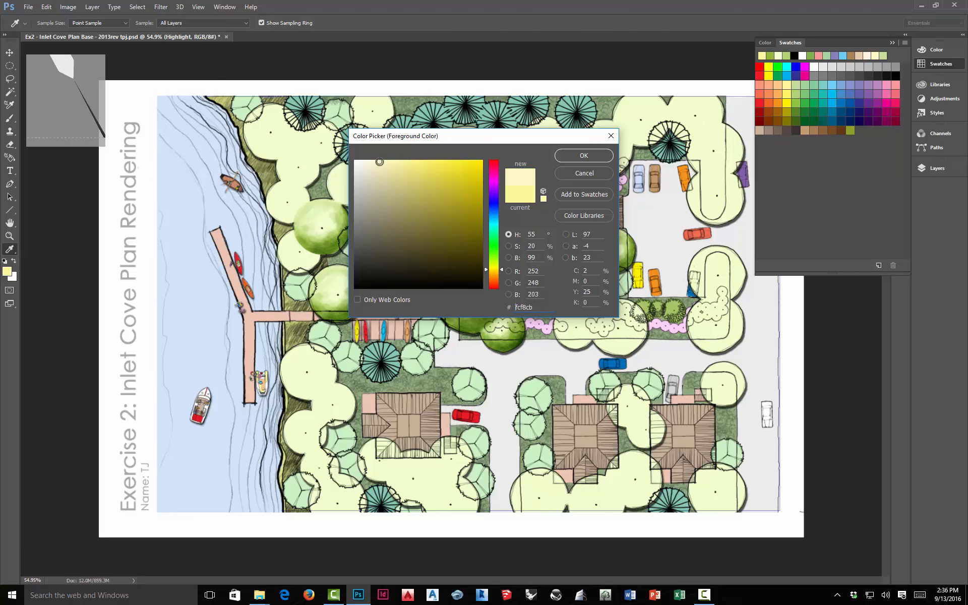
left_click_drag(379, 161, 380, 163)
left_click(584, 156)
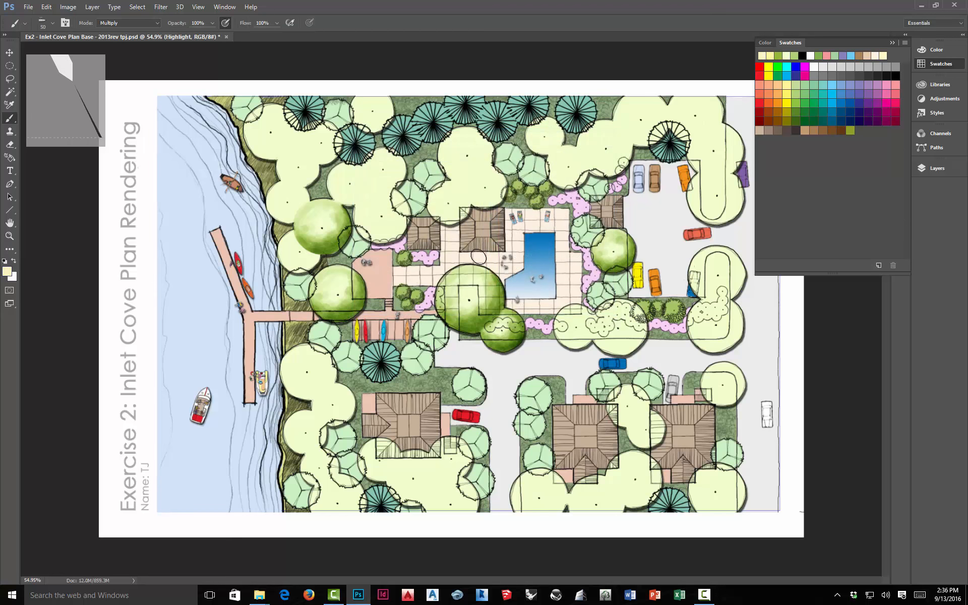
Brush a pale yellow highlight across the upper-left of the large tree beside the pool, and change the brush mode to Normal
scroll(479, 257, "up", 1)
scroll(478, 256, "down", 2)
scroll(481, 259, "up", 3)
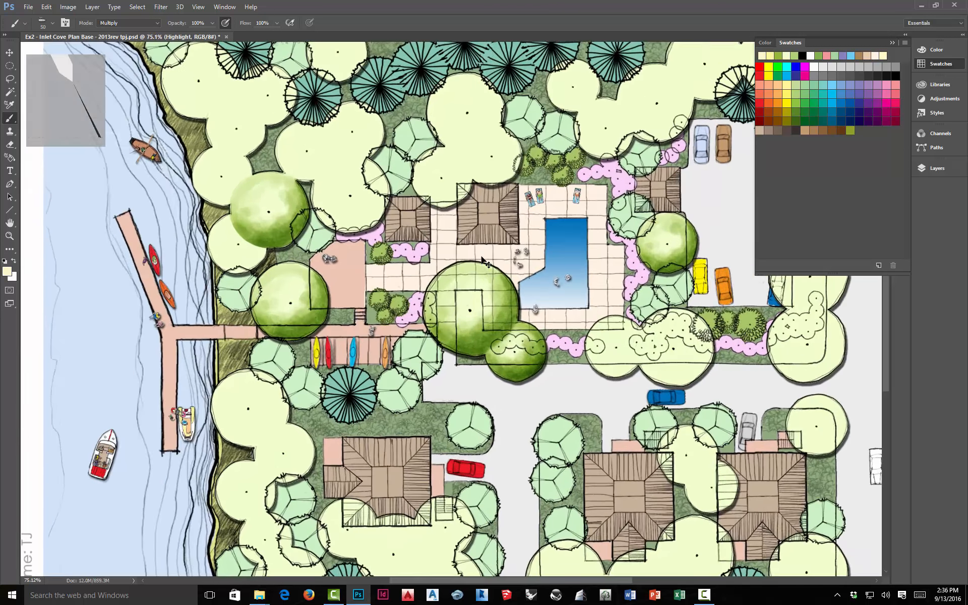
scroll(481, 259, "up", 1)
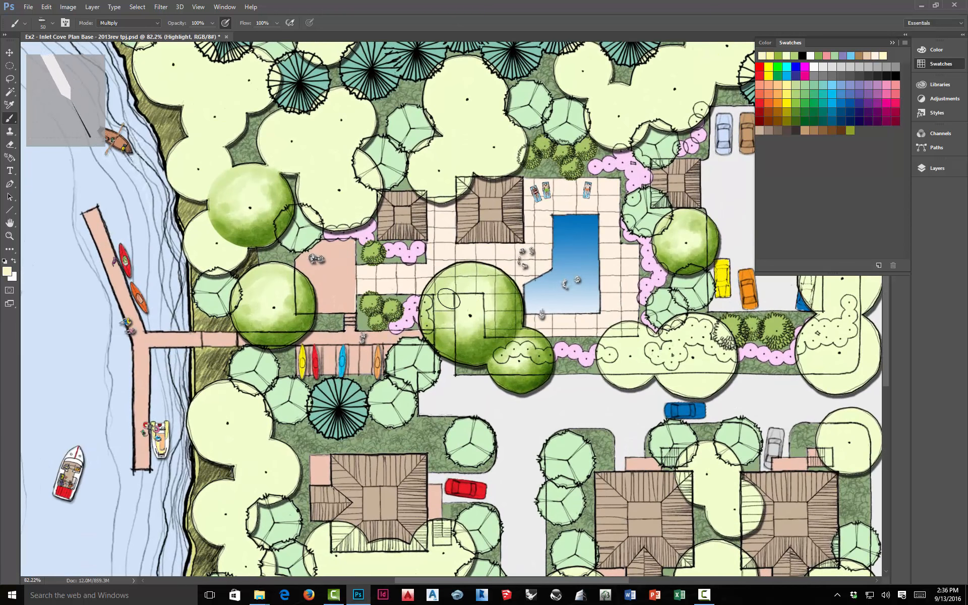
mouse_move(449, 298)
left_mouse_down()
mouse_move(477, 286)
mouse_move(452, 288)
mouse_move(458, 279)
mouse_move(489, 286)
mouse_move(463, 292)
mouse_move(447, 329)
mouse_move(439, 309)
mouse_move(480, 282)
left_mouse_up()
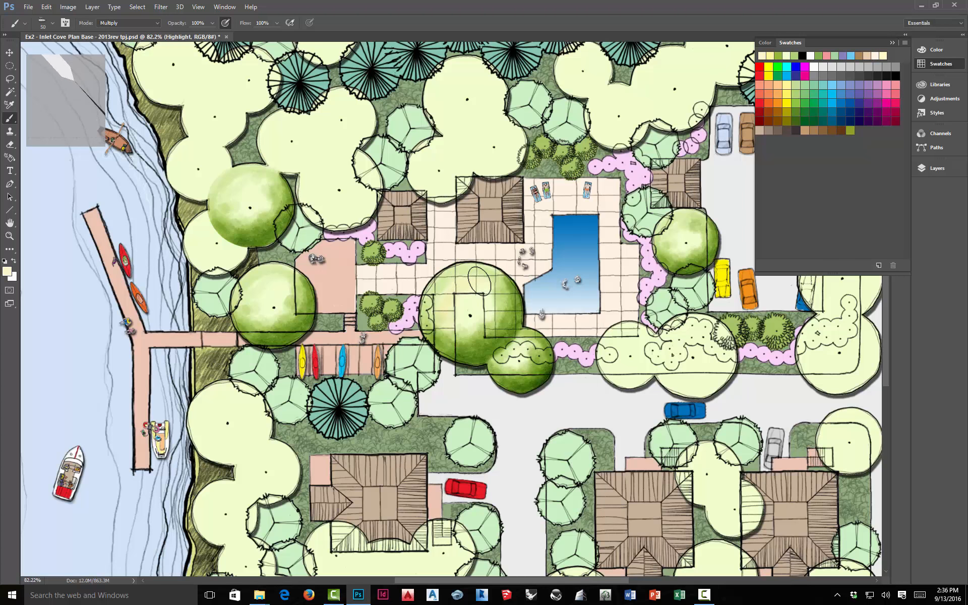
left_click(141, 23)
left_click(139, 32)
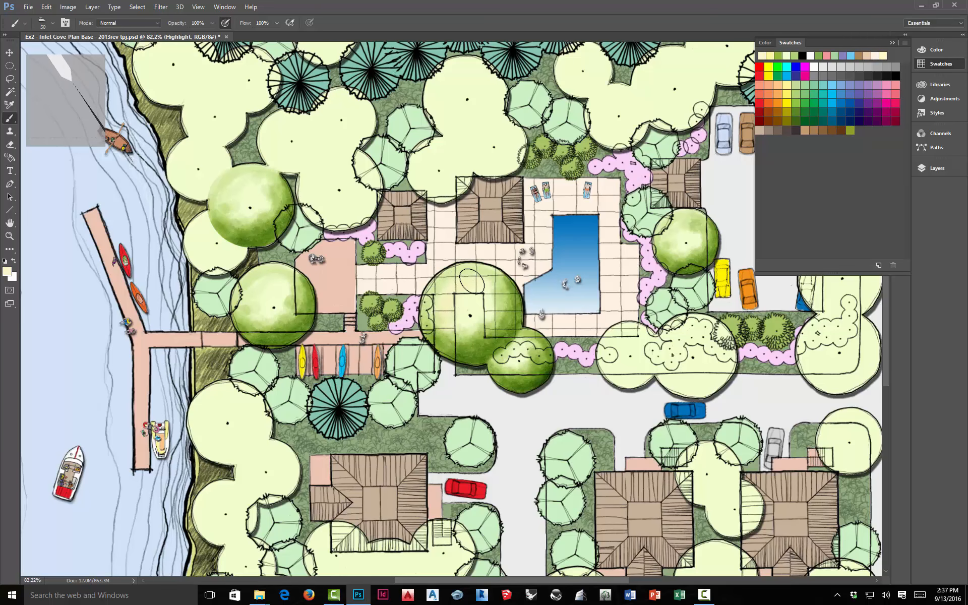
Review the whole plan rendering and close the color swatches
scroll(472, 280, "down", 5)
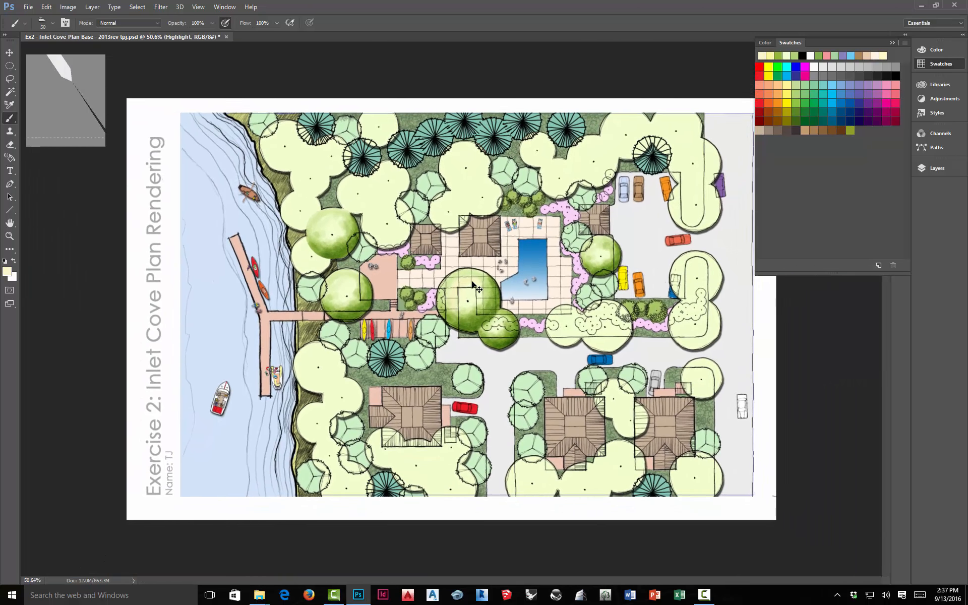
scroll(472, 285, "up", 1)
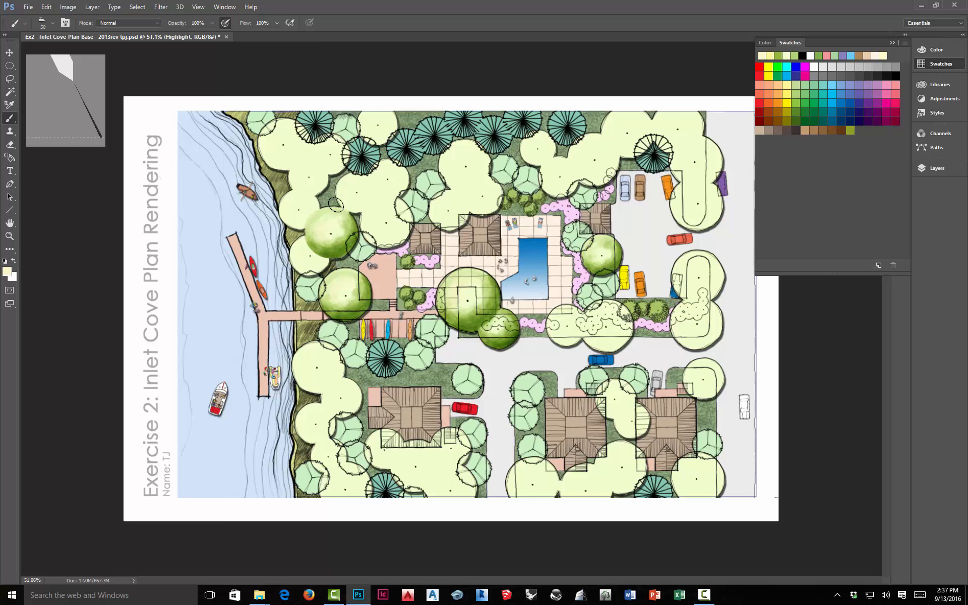
left_click(893, 43)
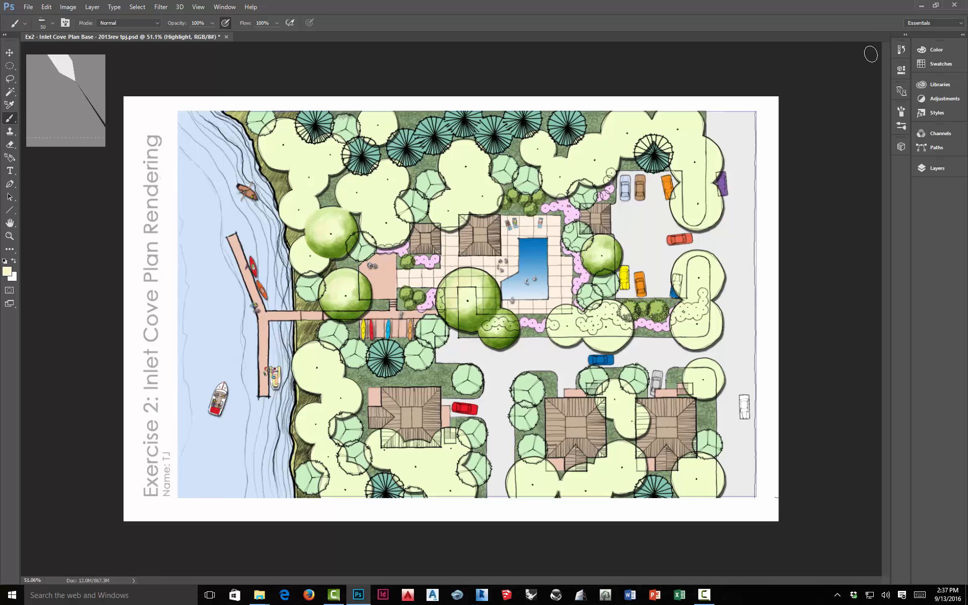
Choose the Drippy Water brush for the ornamental trees, undo the trial mark and enlarge the brush
key("ctrl+minus")
key("ctrl+plus")
key("ctrl+plus")
key("ctrl+plus")
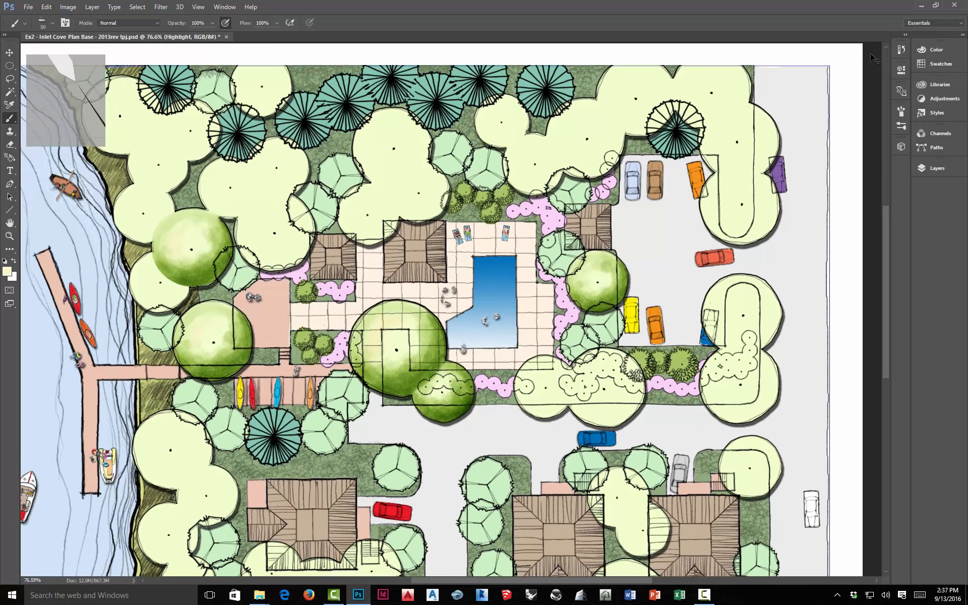
scroll(874, 58, "up", 2)
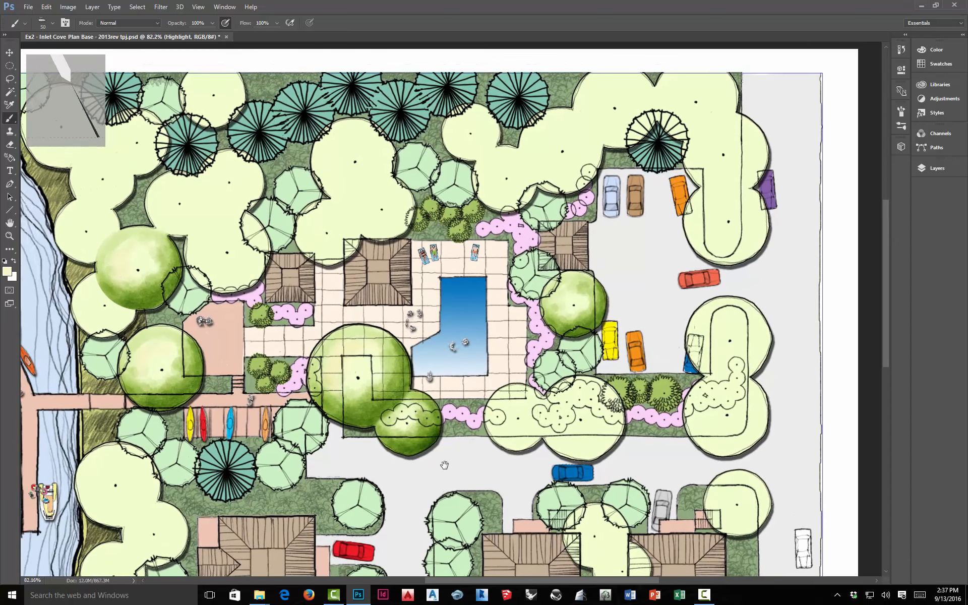
left_click_drag(445, 465, 496, 215)
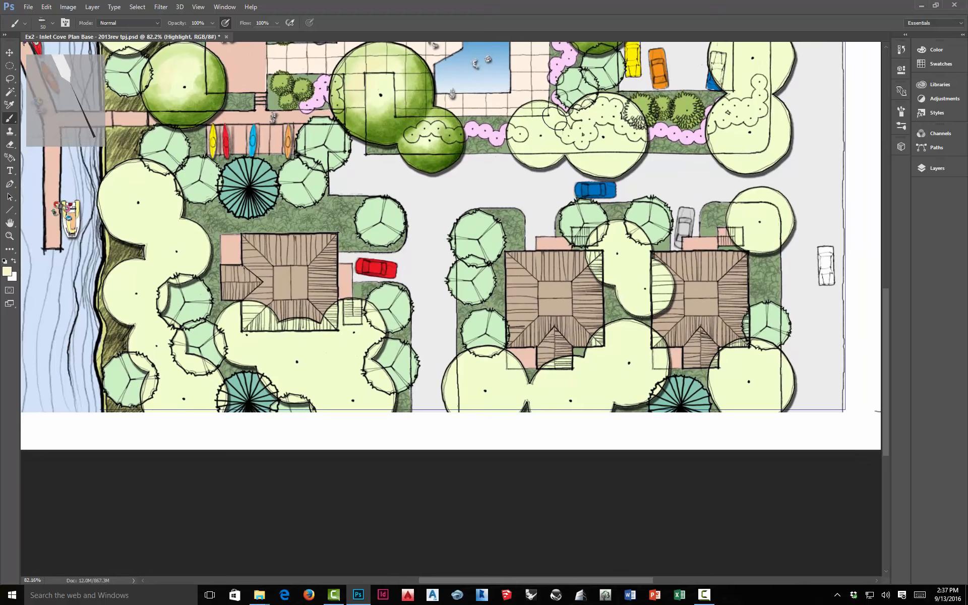
right_click(564, 116)
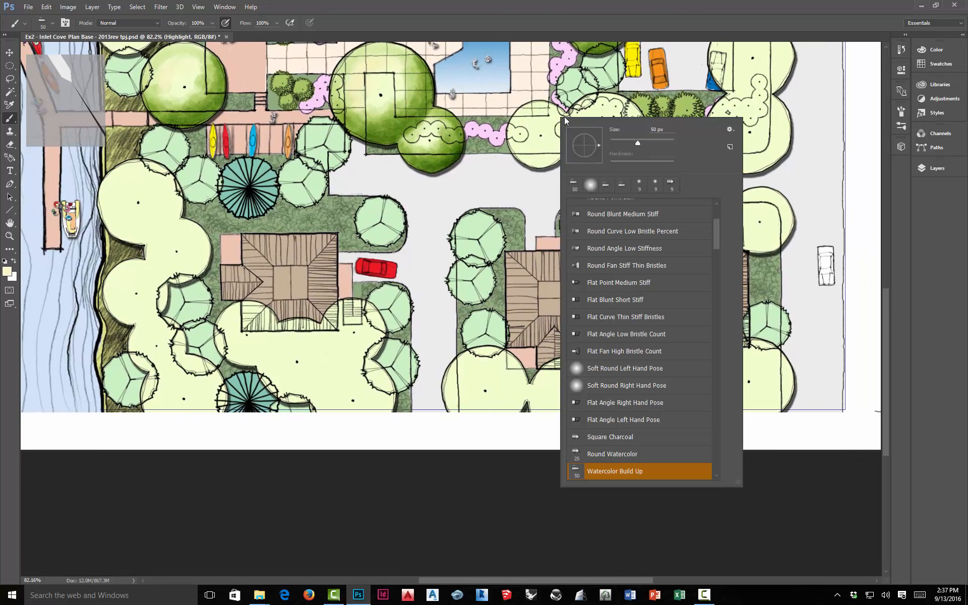
mouse_move(715, 240)
left_mouse_down()
mouse_move(718, 221)
mouse_move(713, 330)
left_mouse_up()
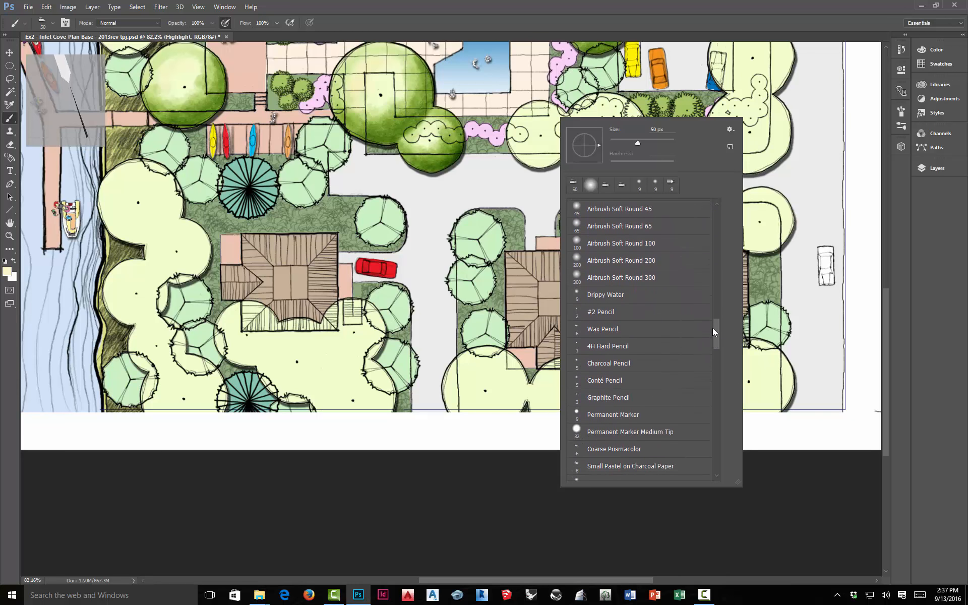
double_click(615, 294)
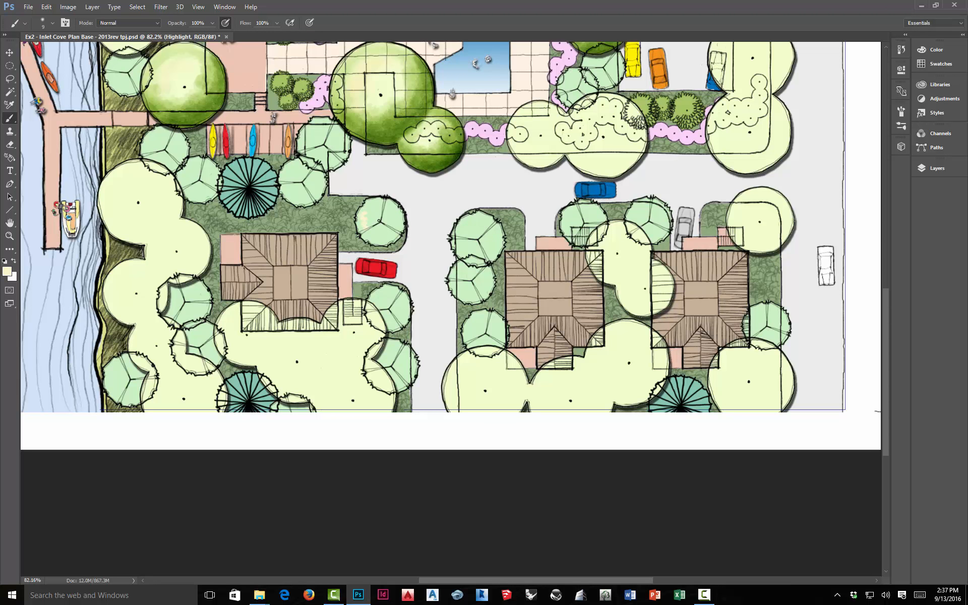
key("ctrl+z")
key("bracketright")
Sample the light green of the ornamental tree above the red car and deepen the foreground color to #5ea64f
left_click(363, 216, "alt")
left_click(8, 272)
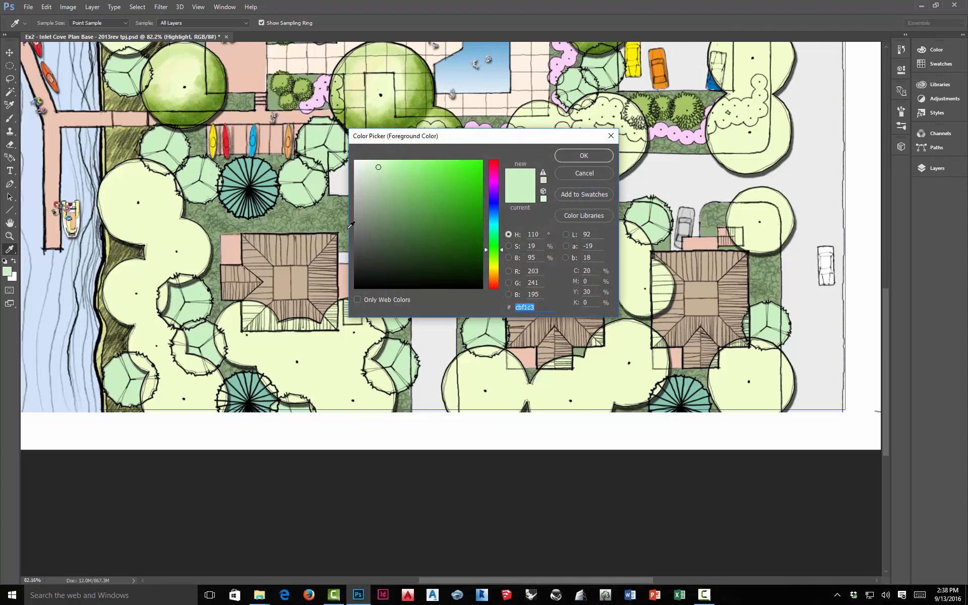
left_click(422, 205)
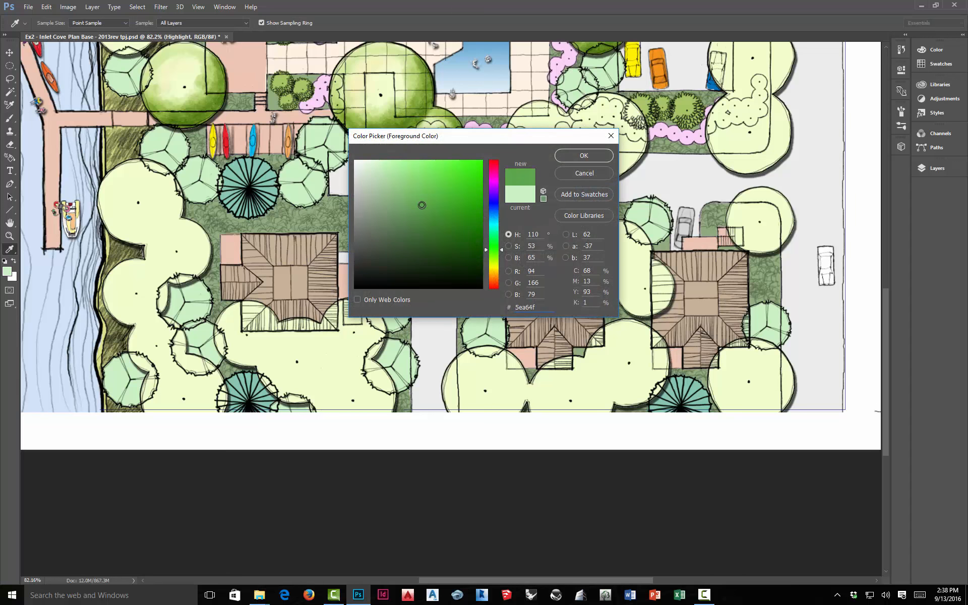
left_click(576, 156)
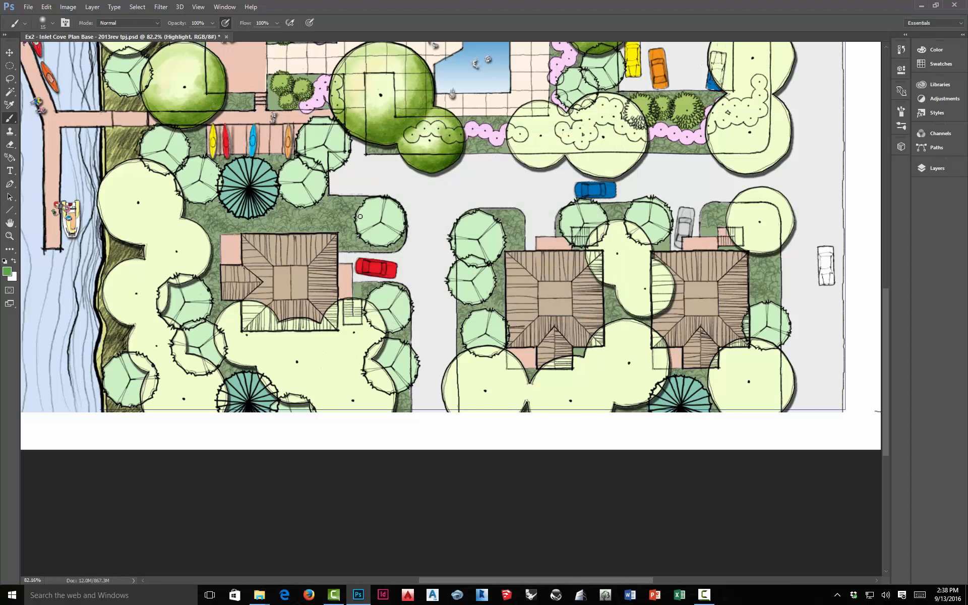
Dab mottled green foliage texture across the ornamental tree just above the red car
scroll(360, 215, "up", 3)
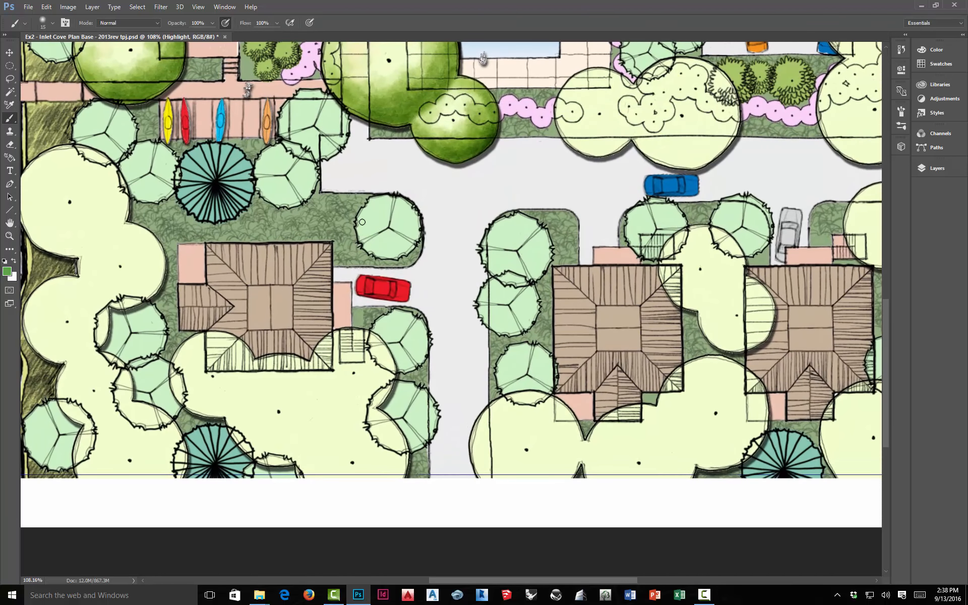
mouse_move(361, 229)
left_mouse_down()
mouse_move(374, 210)
mouse_move(368, 246)
mouse_move(392, 234)
mouse_move(398, 247)
mouse_move(367, 212)
mouse_move(380, 252)
mouse_move(391, 236)
mouse_move(385, 251)
mouse_move(413, 232)
mouse_move(413, 247)
mouse_move(403, 221)
mouse_move(410, 205)
mouse_move(416, 226)
mouse_move(383, 197)
mouse_move(366, 212)
mouse_move(369, 200)
mouse_move(354, 214)
mouse_move(388, 201)
mouse_move(384, 217)
mouse_move(369, 215)
mouse_move(357, 223)
mouse_move(375, 228)
mouse_move(355, 233)
mouse_move(388, 235)
mouse_move(407, 214)
mouse_move(414, 225)
mouse_move(396, 234)
mouse_move(412, 219)
mouse_move(412, 241)
left_mouse_up()
key("ctrl+z")
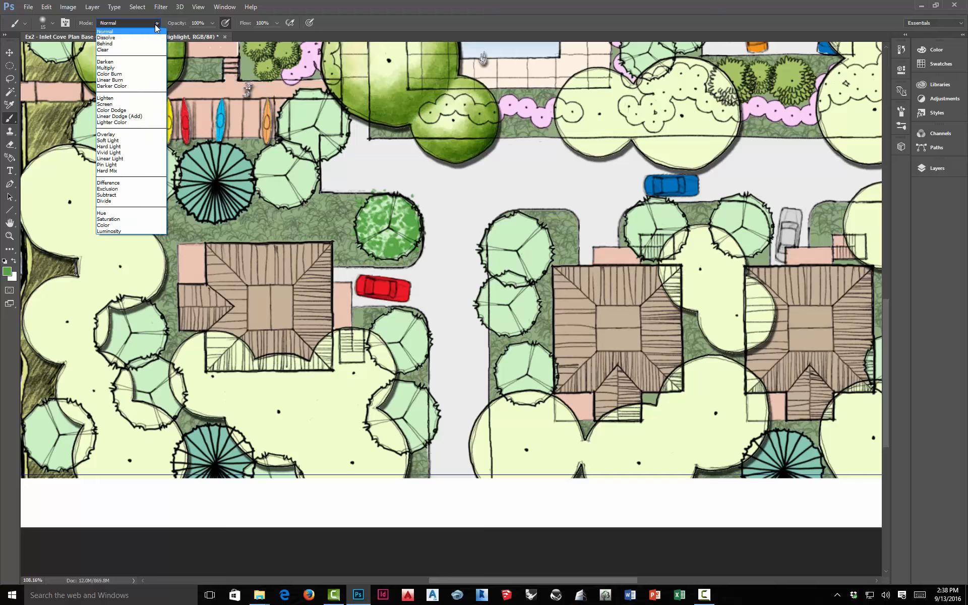
Set the brush mode to Multiply and dab darker green shading over the ornamental tree above the red car
left_click(123, 67)
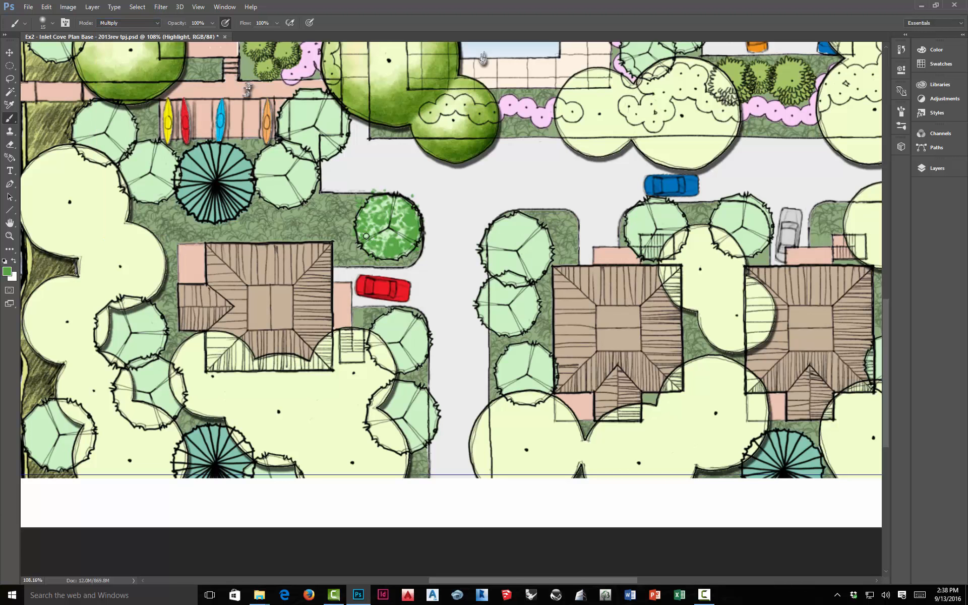
mouse_move(363, 229)
left_mouse_down()
mouse_move(387, 250)
mouse_move(393, 238)
mouse_move(380, 239)
mouse_move(379, 256)
mouse_move(385, 242)
mouse_move(367, 246)
mouse_move(401, 234)
mouse_move(384, 239)
mouse_move(406, 252)
mouse_move(406, 232)
left_mouse_up()
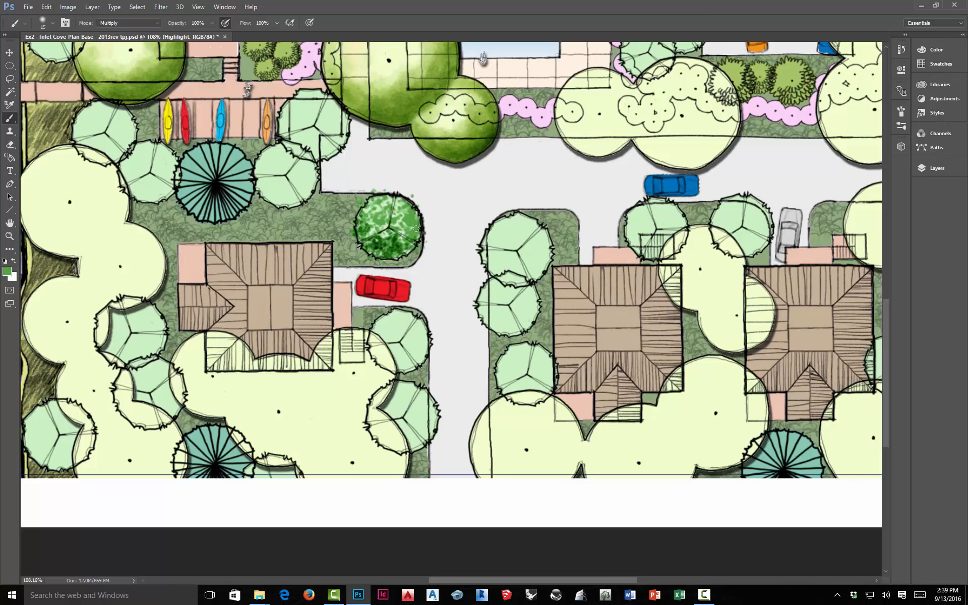
mouse_move(414, 222)
left_mouse_down()
mouse_move(416, 207)
mouse_move(406, 219)
mouse_move(418, 229)
mouse_move(405, 232)
mouse_move(400, 215)
mouse_move(405, 250)
left_mouse_up()
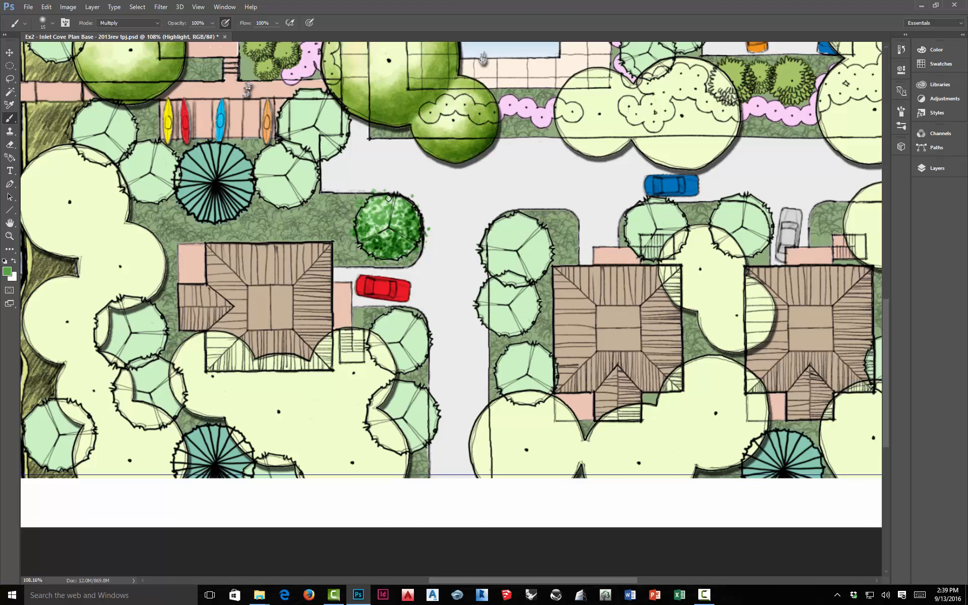
left_click_drag(399, 200, 389, 205)
Select the shaded ornamental tree on the Highlight layer with an elliptical marquee and copy it to a new layer
left_click(933, 168)
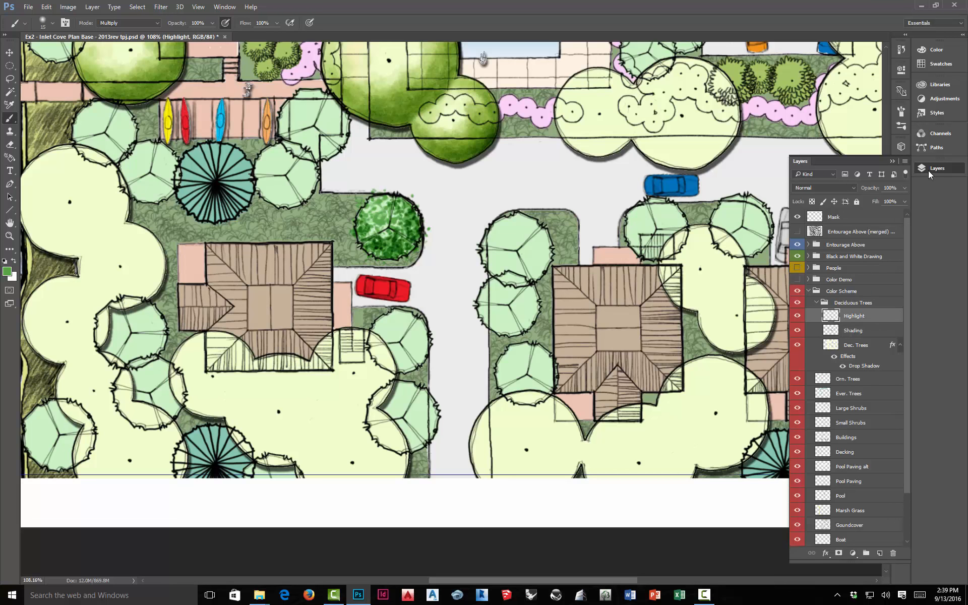
left_click(798, 317)
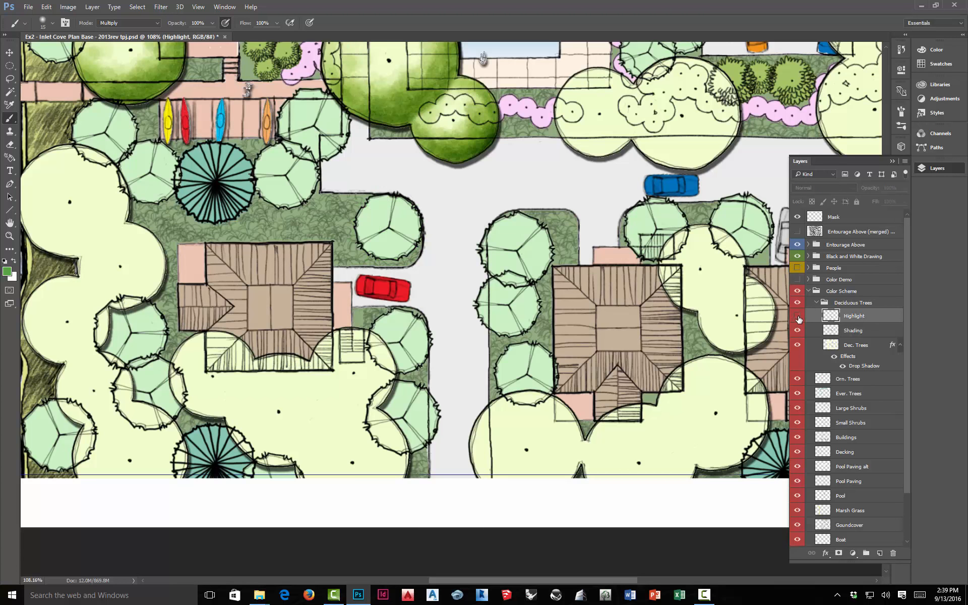
left_click(798, 317)
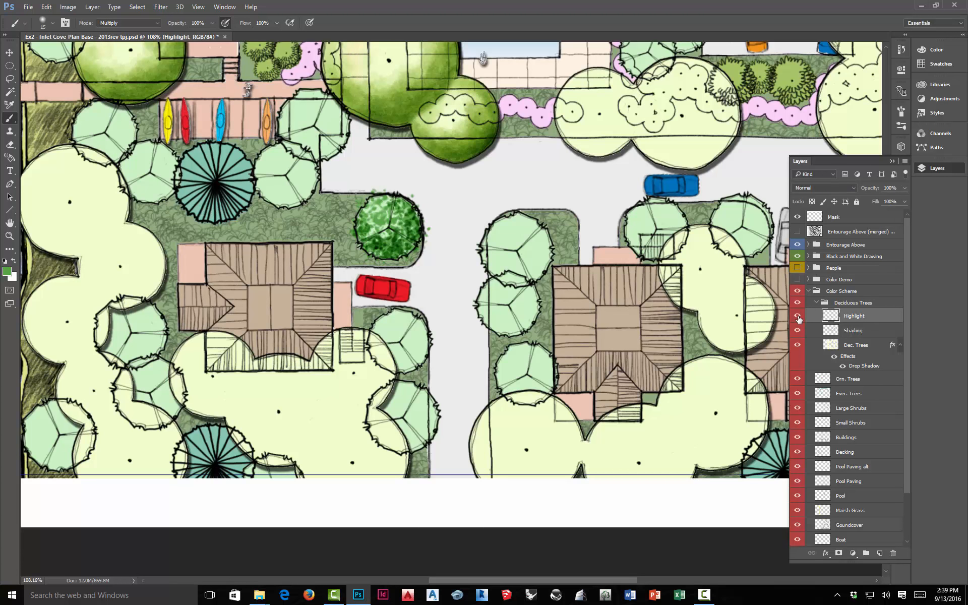
left_click(851, 380)
left_click(855, 317)
left_click(10, 65)
left_click_drag(341, 170, 441, 274)
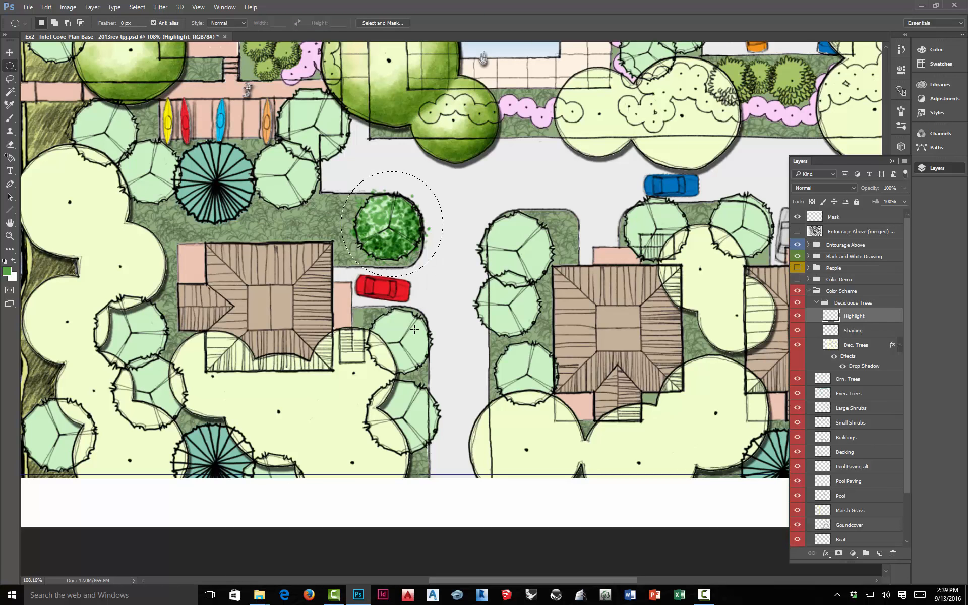
left_click(92, 6)
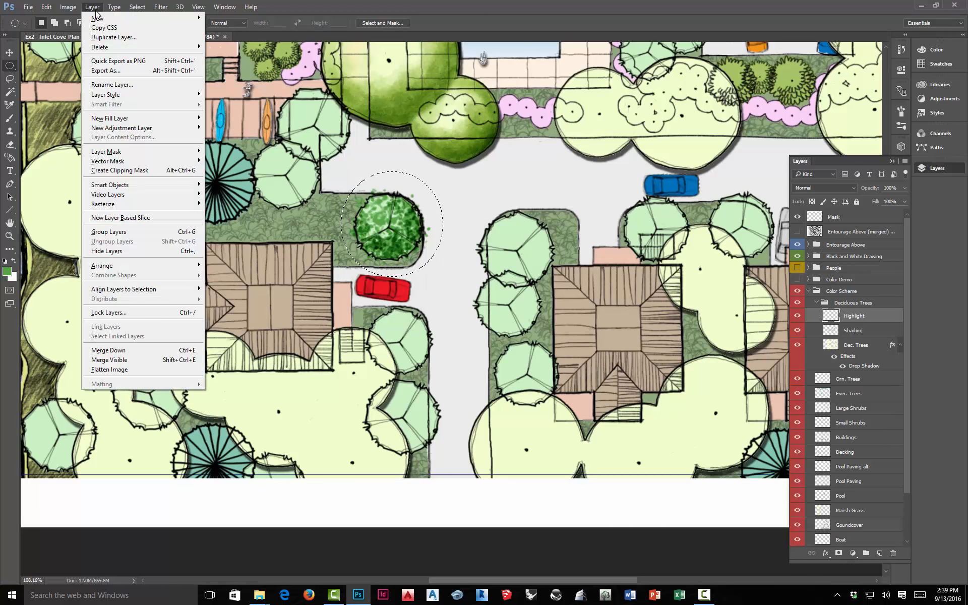
mouse_move(168, 21)
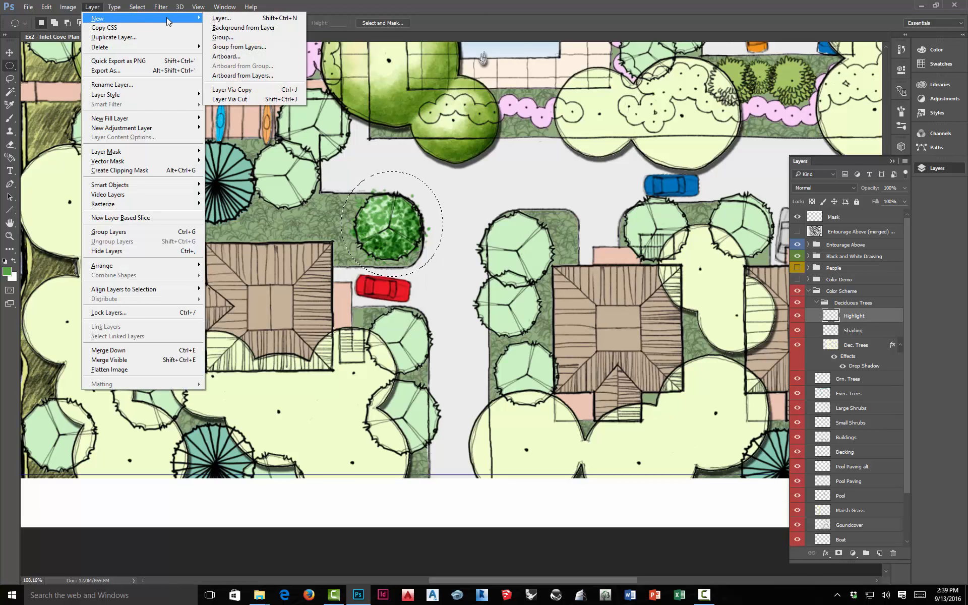
left_click(276, 90)
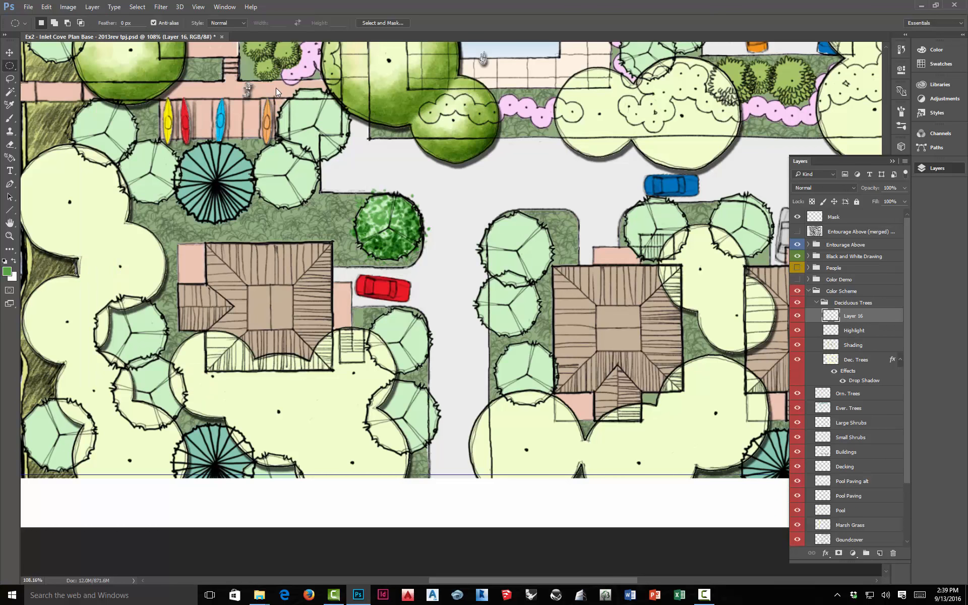
Move the copied tree layer out of the Deciduous Trees group to directly above Orn. Trees and rename it Shading
left_click(797, 316)
left_click(799, 316)
left_click_drag(867, 317, 854, 390)
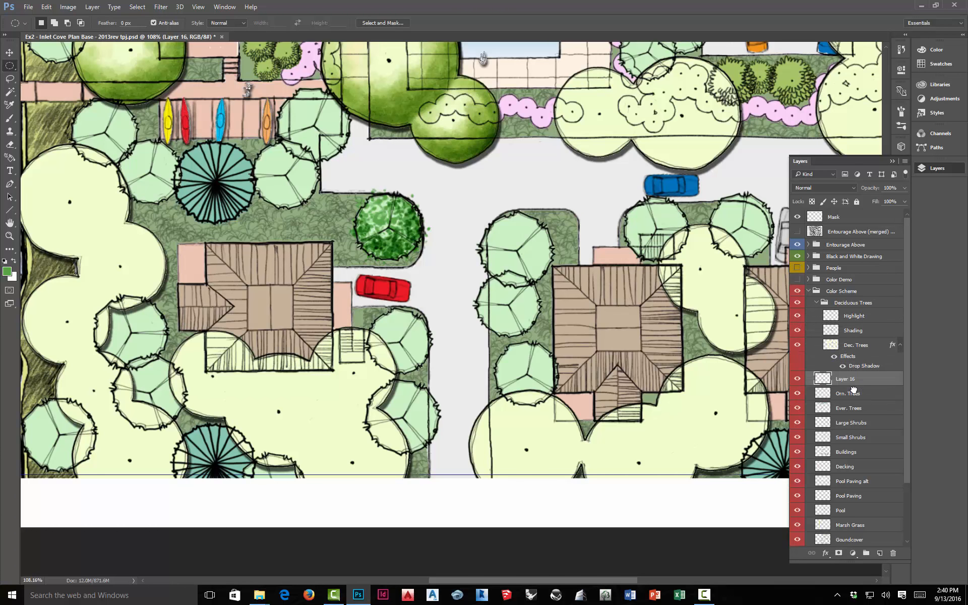
double_click(853, 379)
type("Shading")
key("Return")
Add a new layer above the ornamental trees' Shading layer and name it Color
left_click(880, 554)
double_click(847, 382)
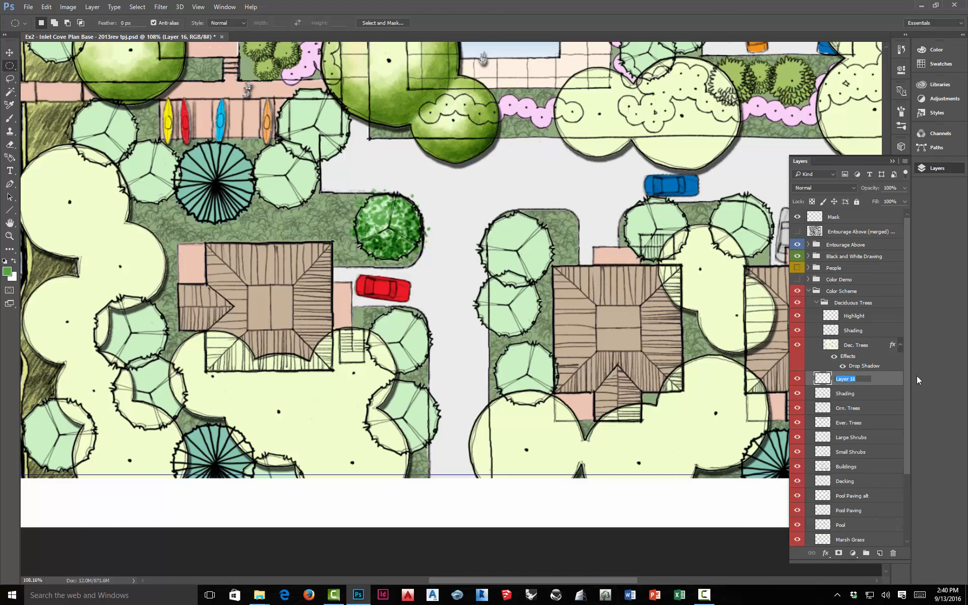
type("Color")
key("Return")
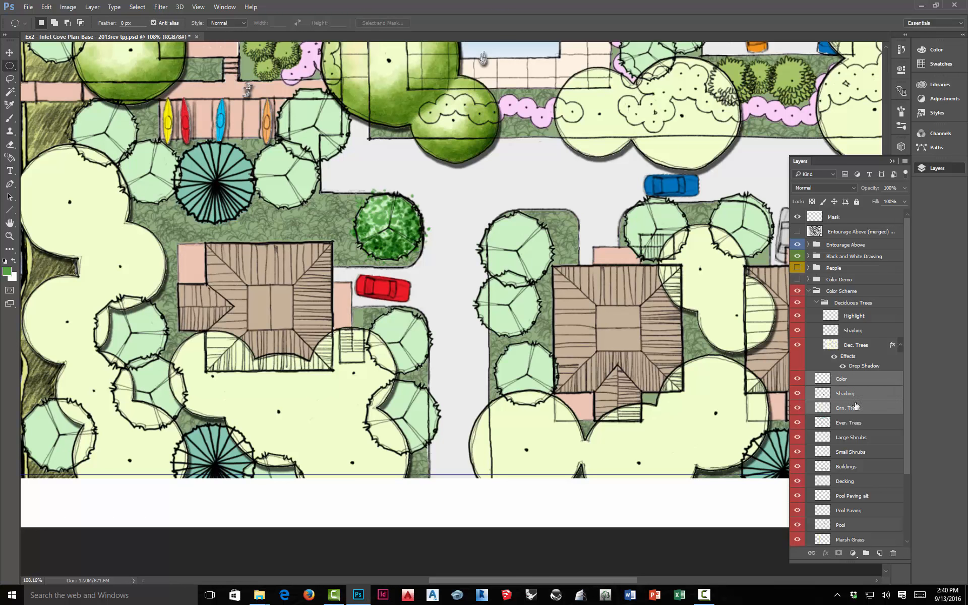
Group the Color, Shading and Orn. Trees layers into a new group named Ornamental Trees
left_click(905, 161)
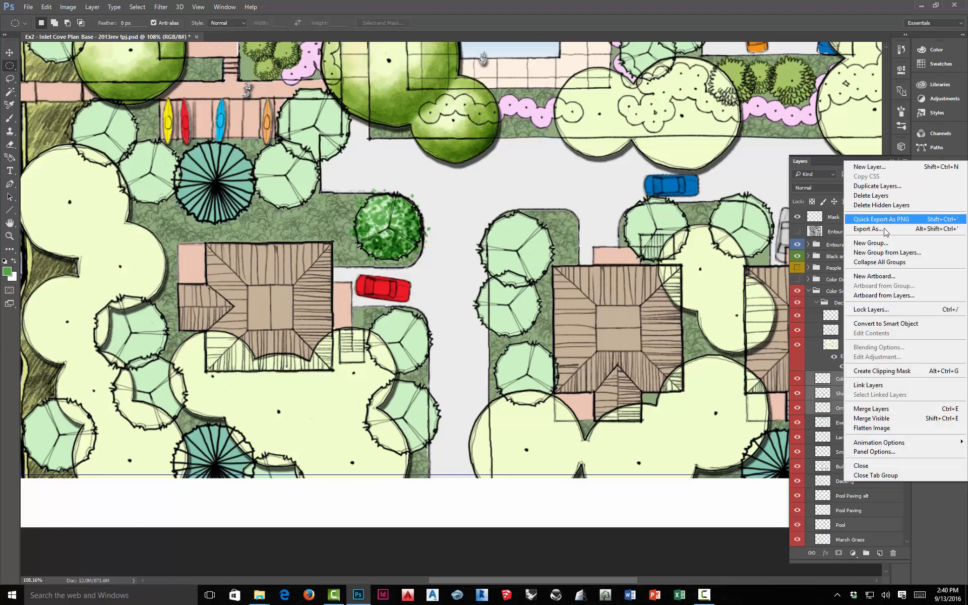
left_click(881, 252)
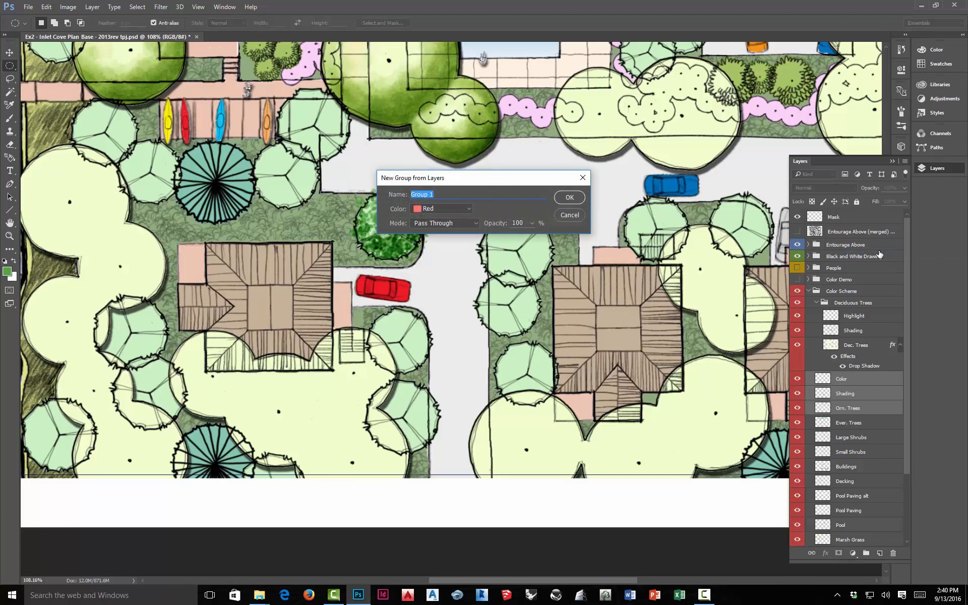
type("Ornamental Trees")
key("Return")
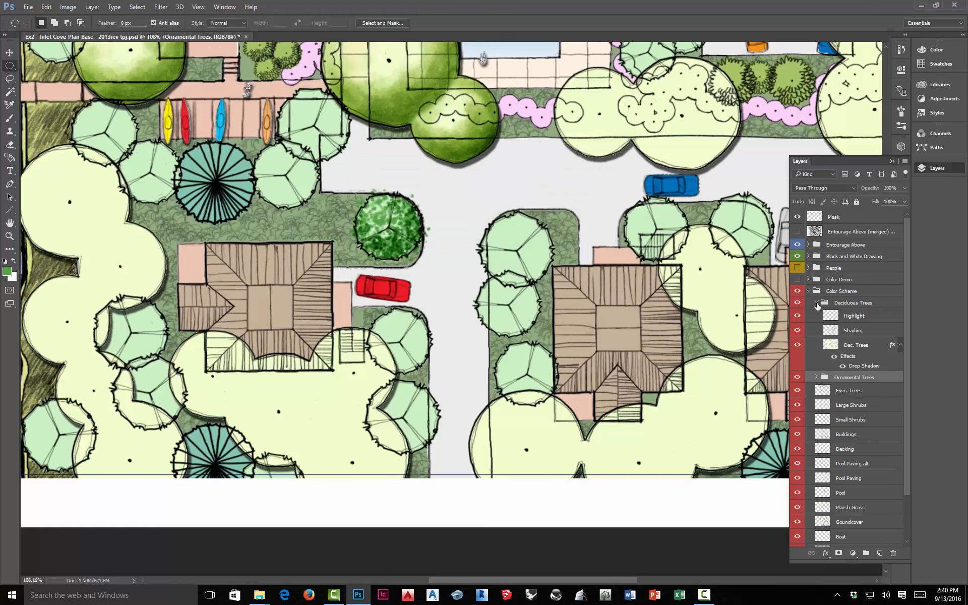
Collapse the Deciduous Trees group, expand Ornamental Trees and make its Shading layer active
left_click(816, 303)
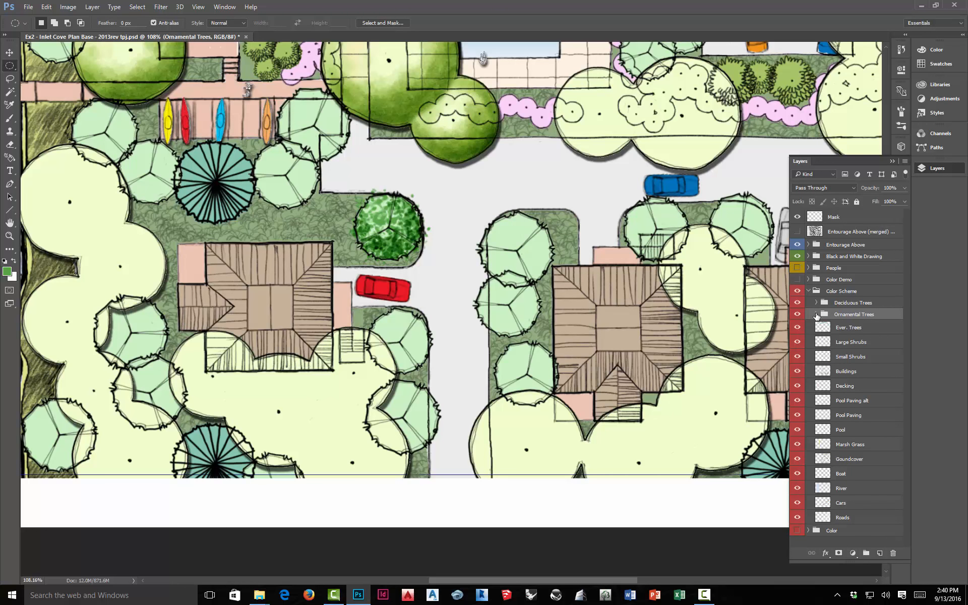
left_click(817, 314)
left_click(850, 343)
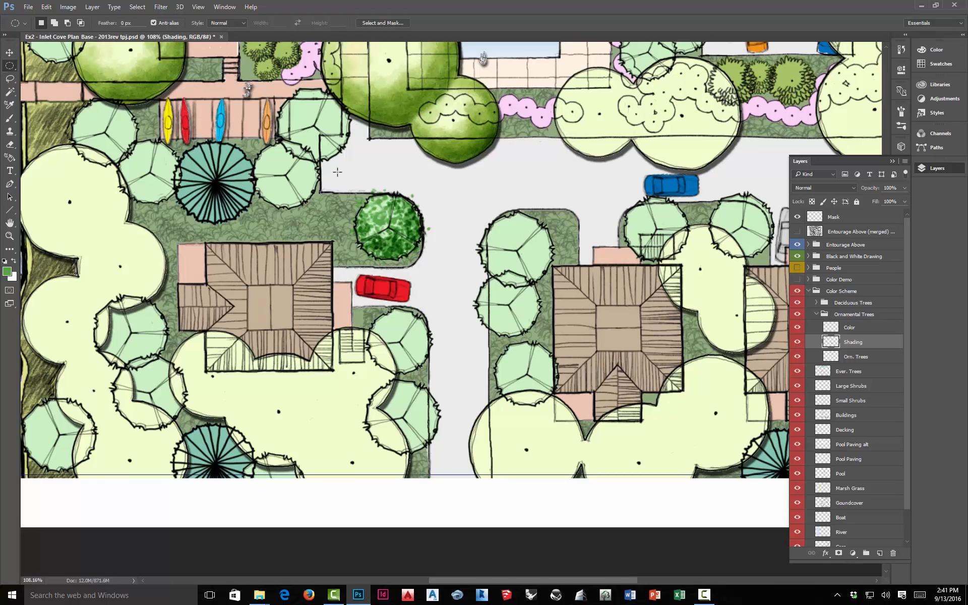
Select the shaded tree with an elliptical marquee and place a copy over the upper ornamental tree across the driveway
left_click_drag(336, 172, 445, 271)
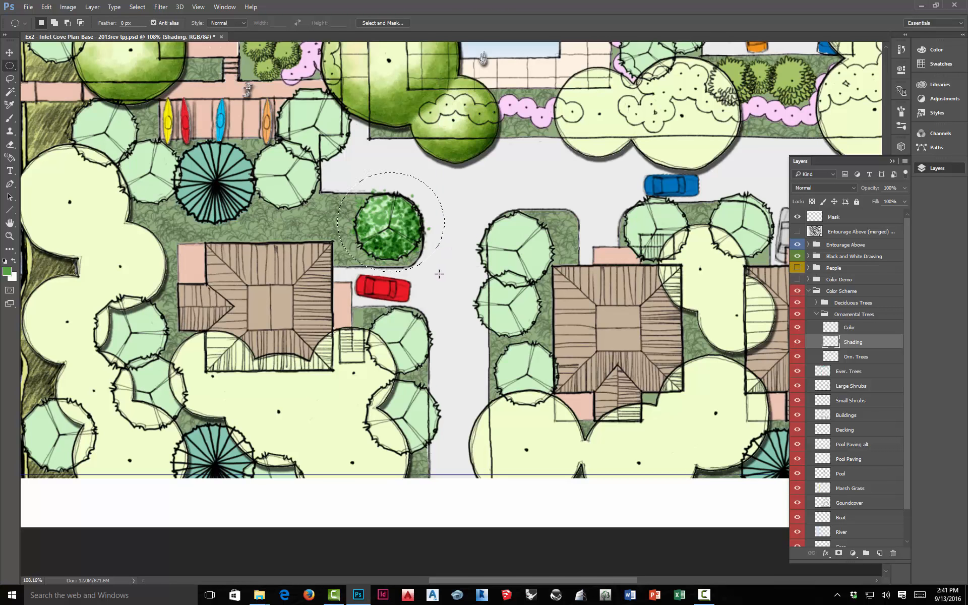
left_click(10, 52)
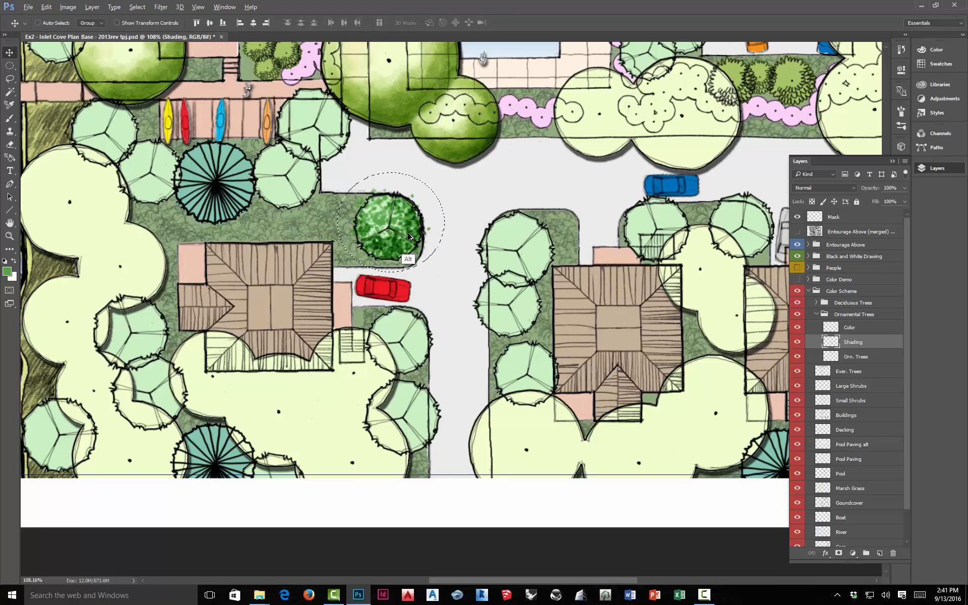
key("alt")
left_click_drag(405, 231, 532, 256)
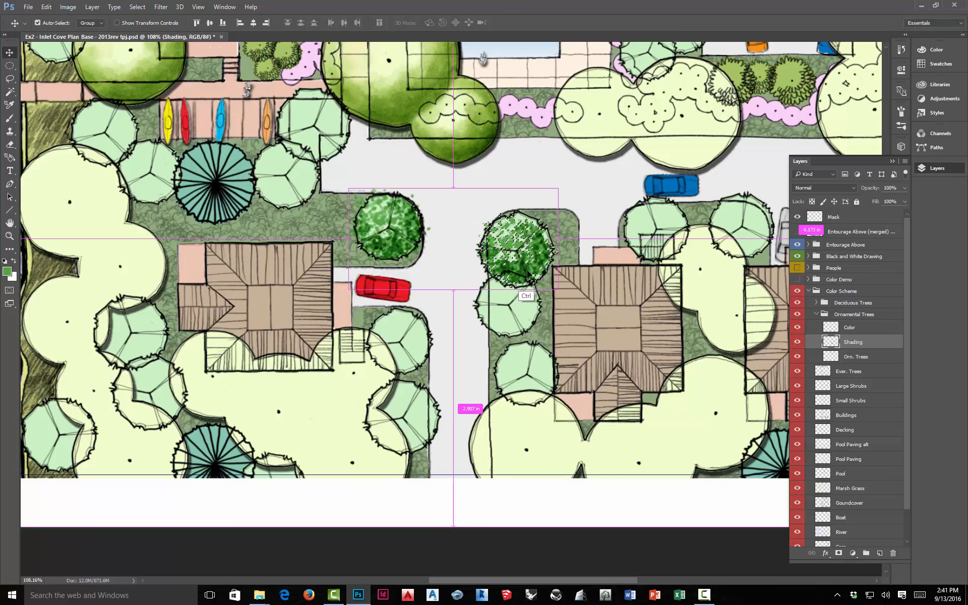
Scale the copied tree shading to about 104.64% width and 109.15% height to fit the tree outline, and apply it
key("ctrl+t")
left_click_drag(558, 212, 562, 207)
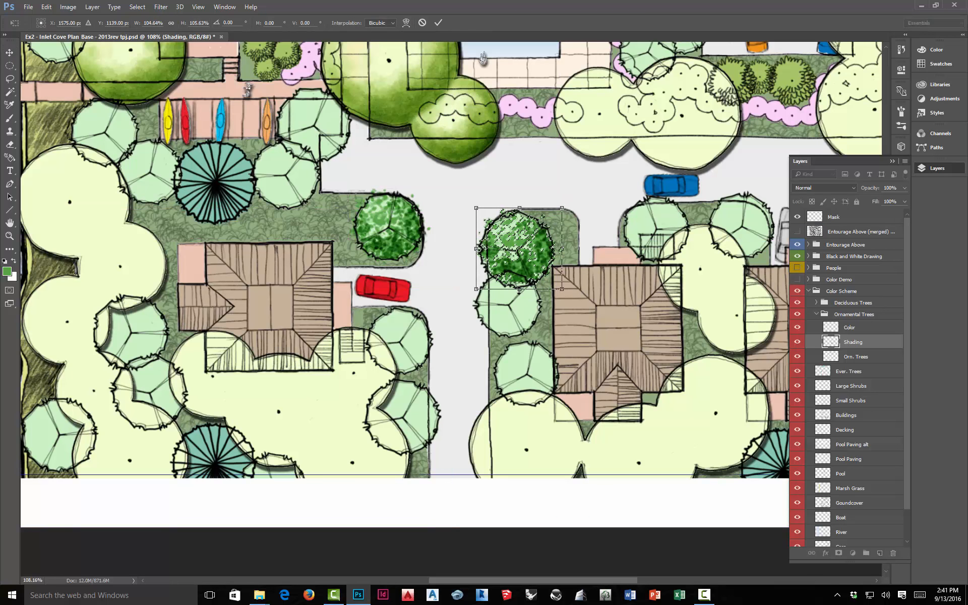
left_click_drag(520, 289, 519, 292)
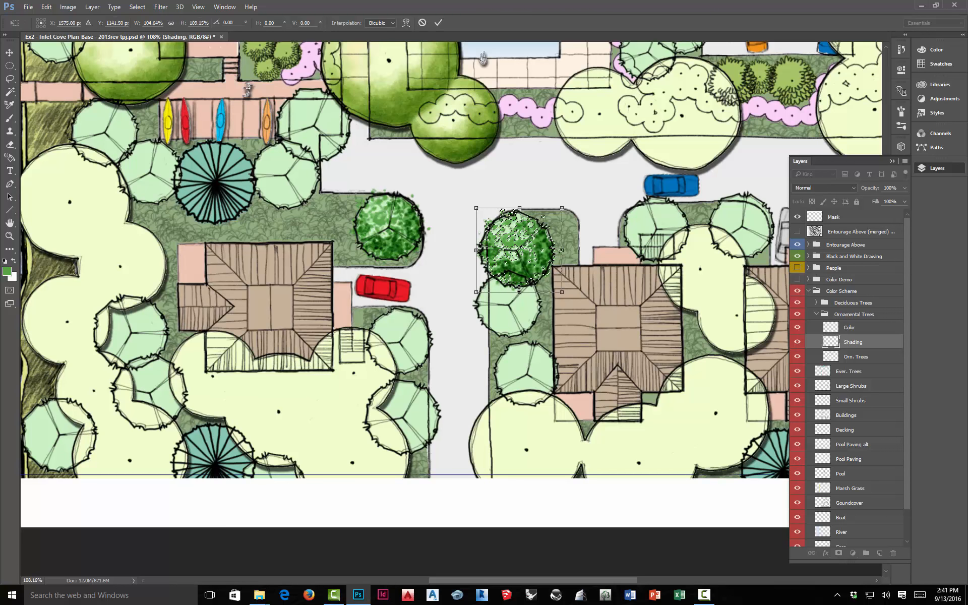
left_click(438, 22)
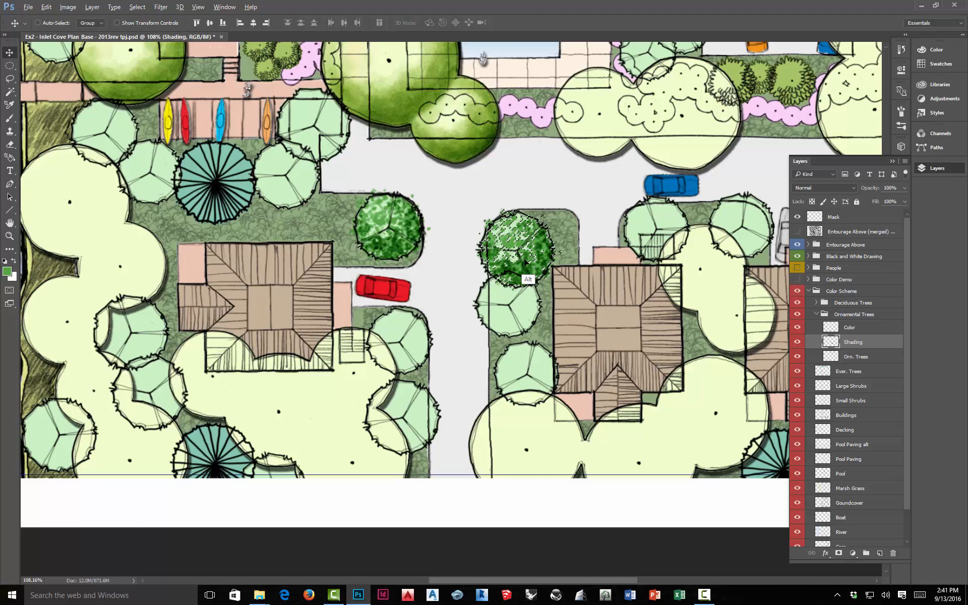
Copy the tree shading onto the lower ornamental tree left of the driveway, scale its height to 109.68%, apply, and deselect
mouse_move(541, 265)
left_mouse_down()
mouse_move(511, 399)
mouse_move(428, 436)
mouse_move(421, 414)
left_mouse_up()
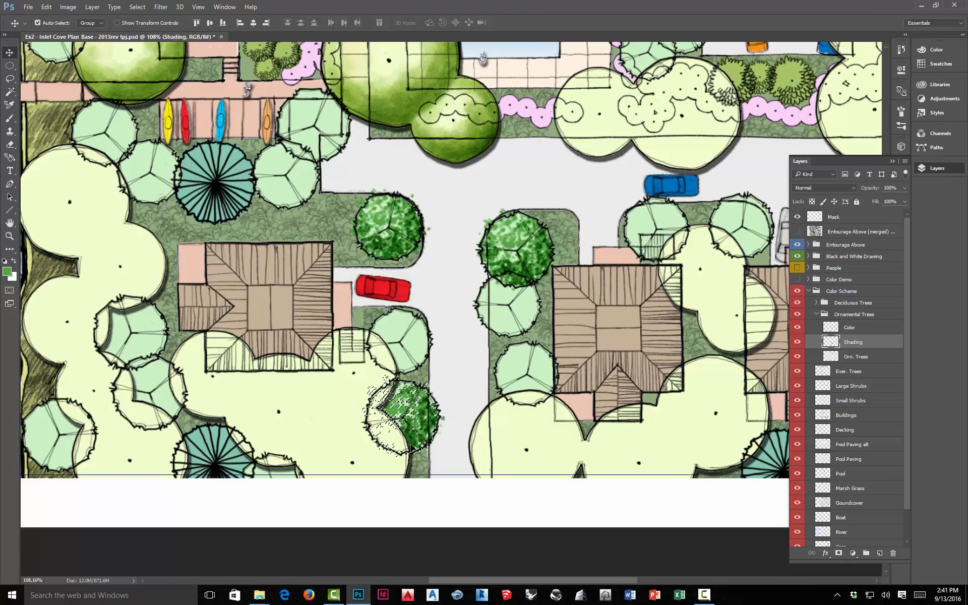
key("ctrl+t")
left_click_drag(402, 458, 403, 462)
left_click_drag(403, 375, 403, 370)
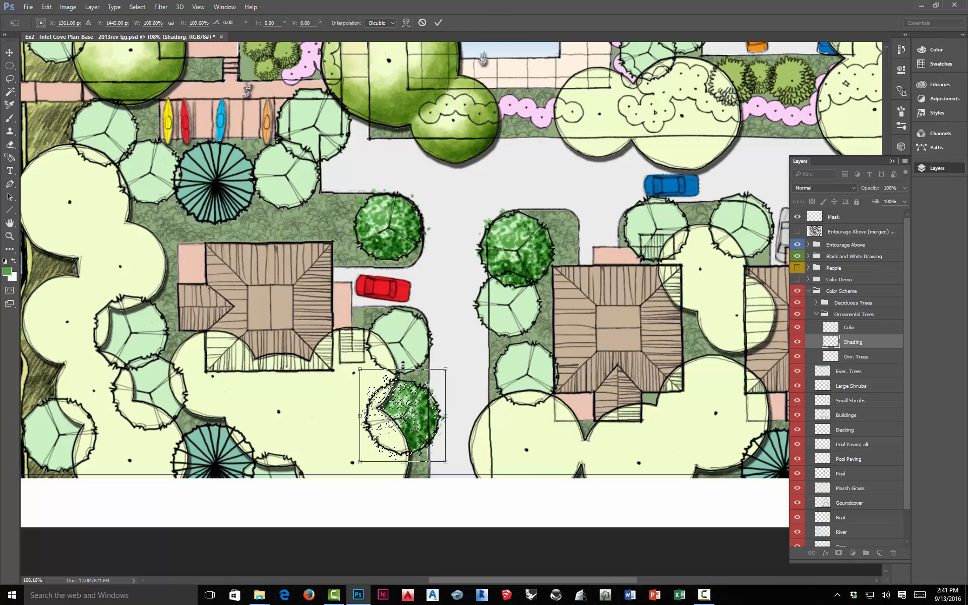
left_click(438, 23)
key("ctrl+d")
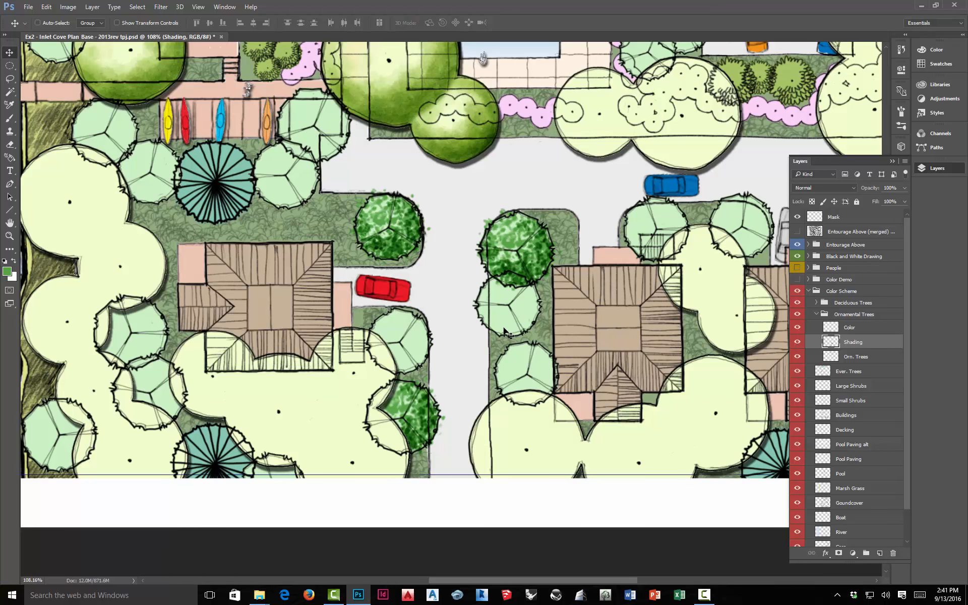
Turn off the display of extras for the document view
scroll(504, 332, "down", 4)
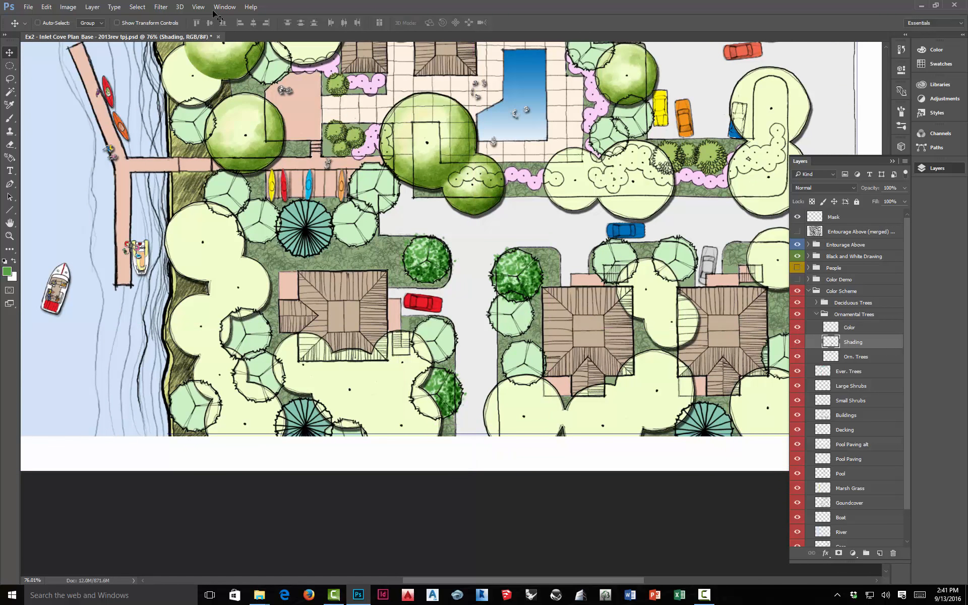
left_click(196, 7)
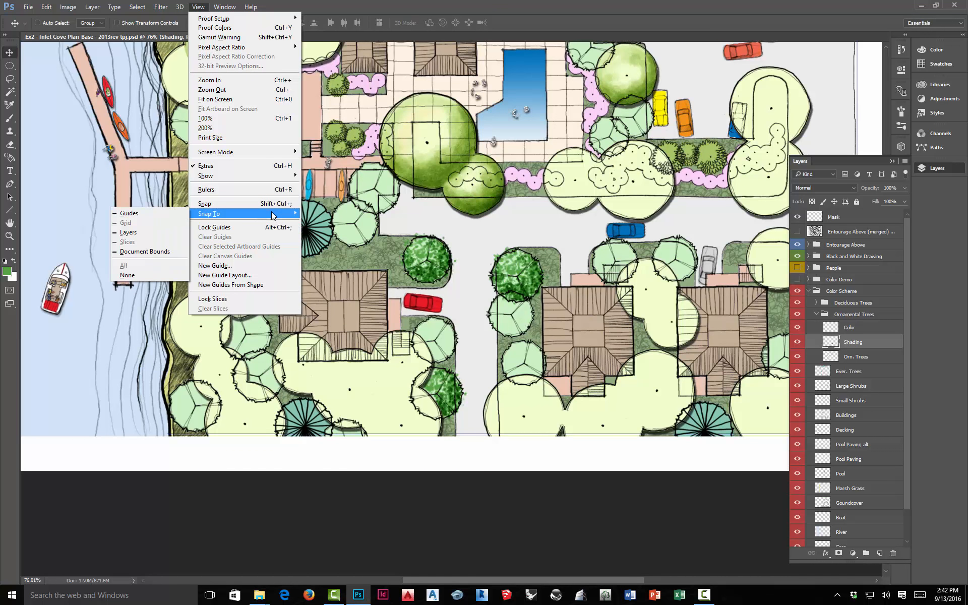
left_click(235, 168)
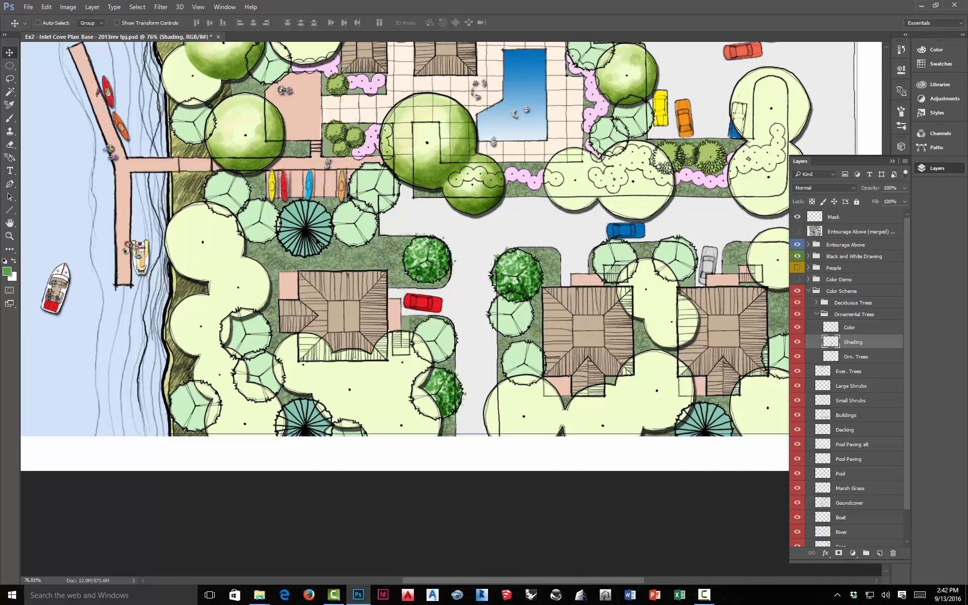
left_click(197, 7)
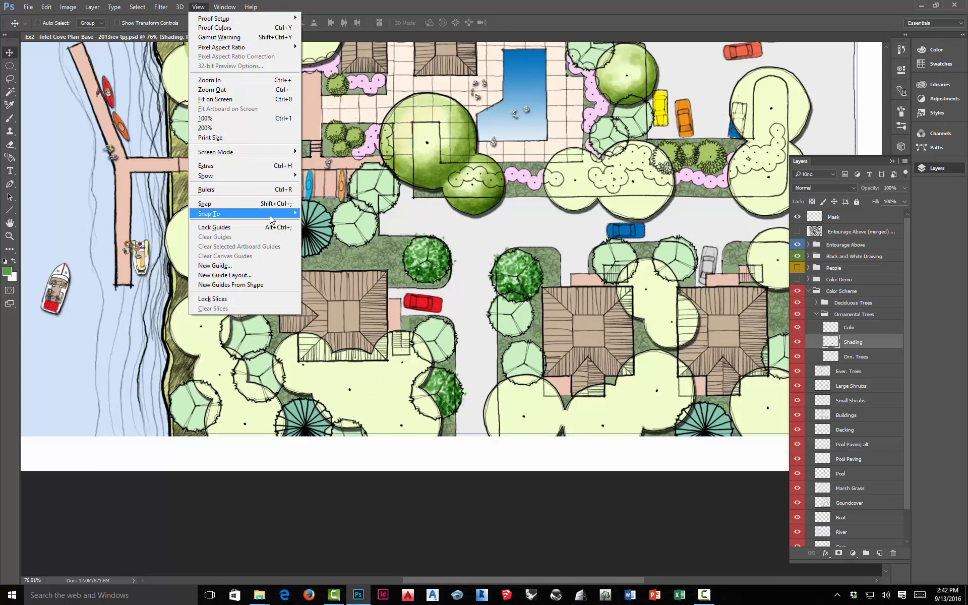
mouse_move(273, 217)
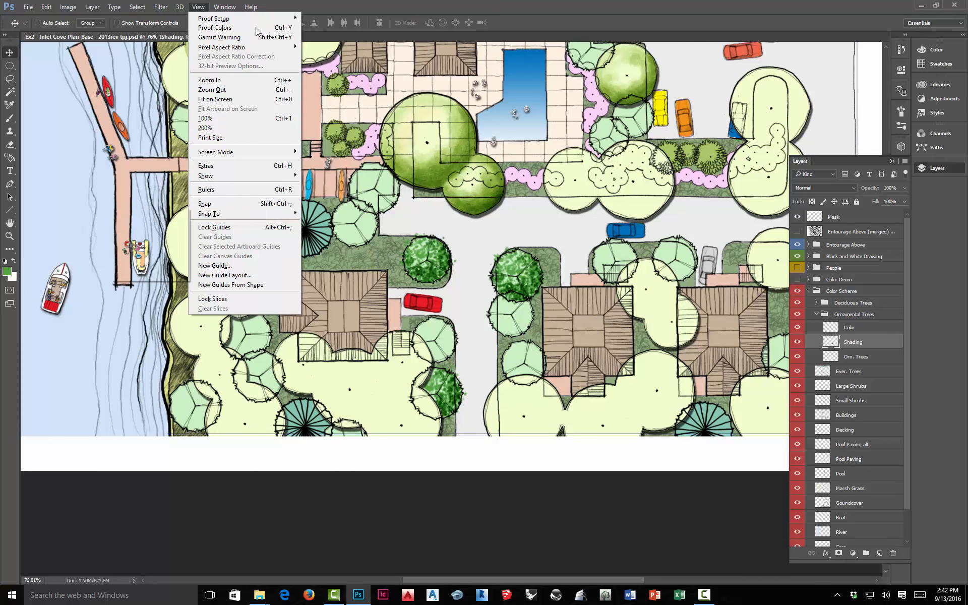
left_click(280, 10)
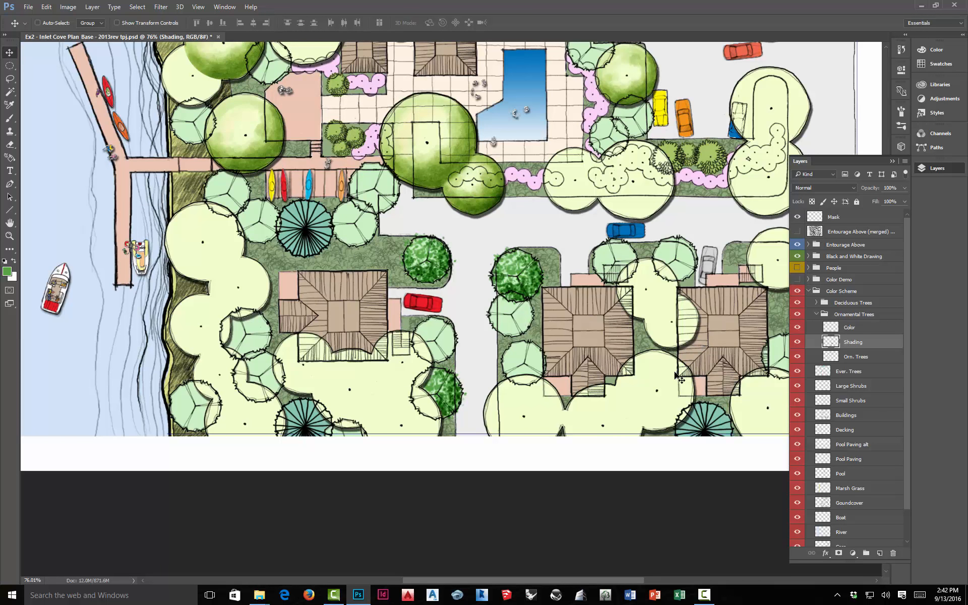
On the ornamental trees' Color layer, paint small red dots over the shaded tree above the red car with a Normal-mode brush
left_click(851, 328)
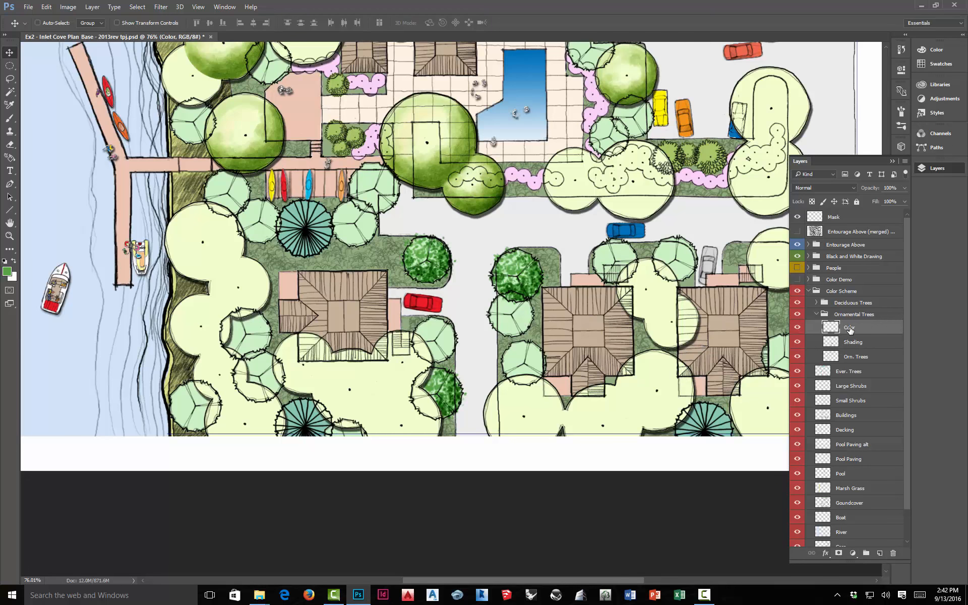
left_click(938, 64)
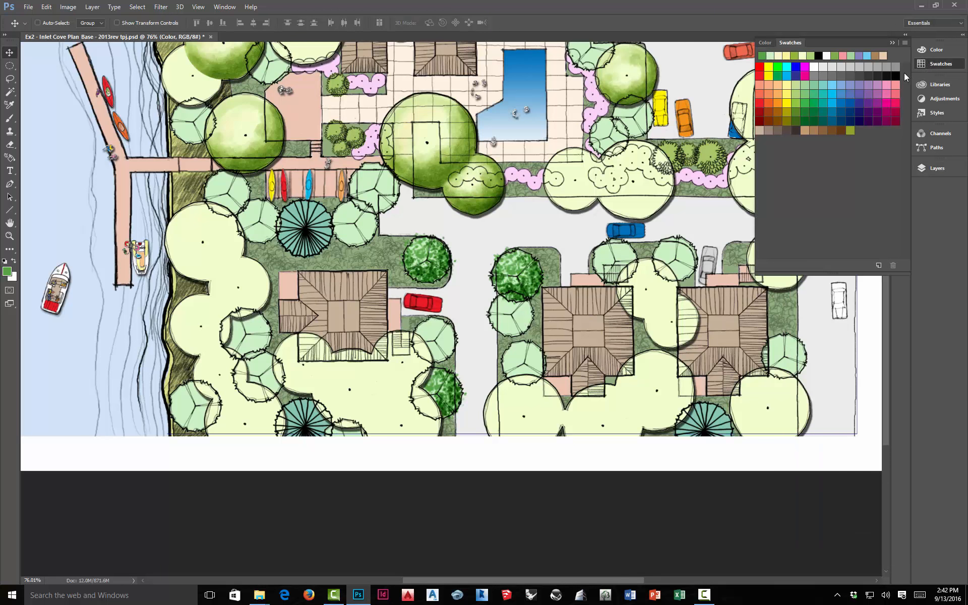
left_click(760, 102)
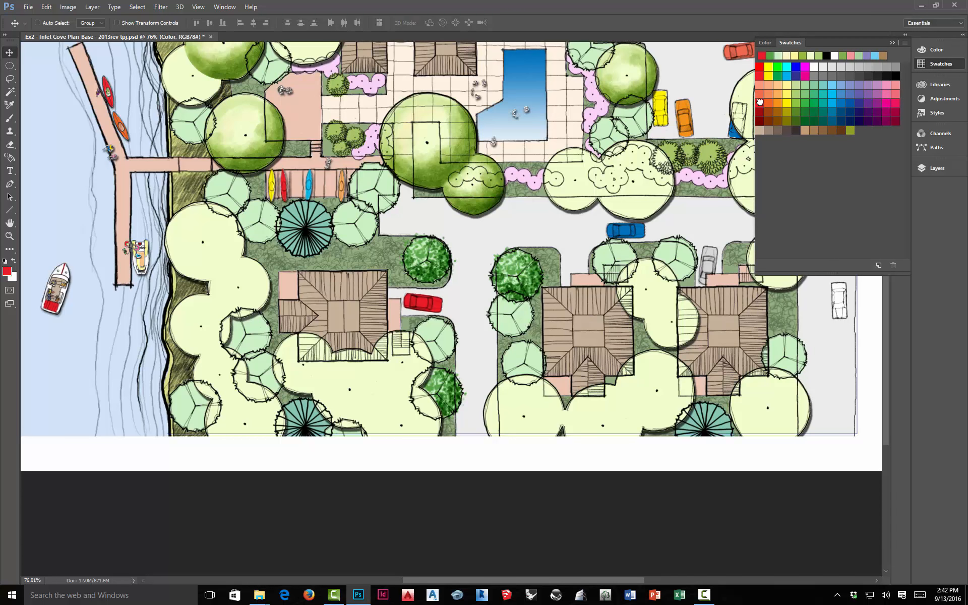
left_click(892, 42)
left_click(937, 166)
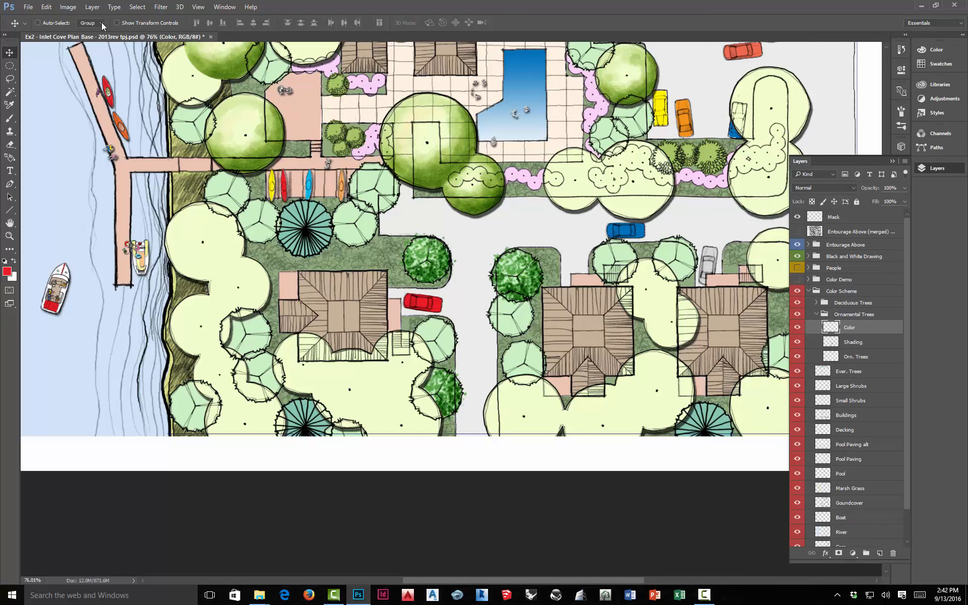
left_click(10, 119)
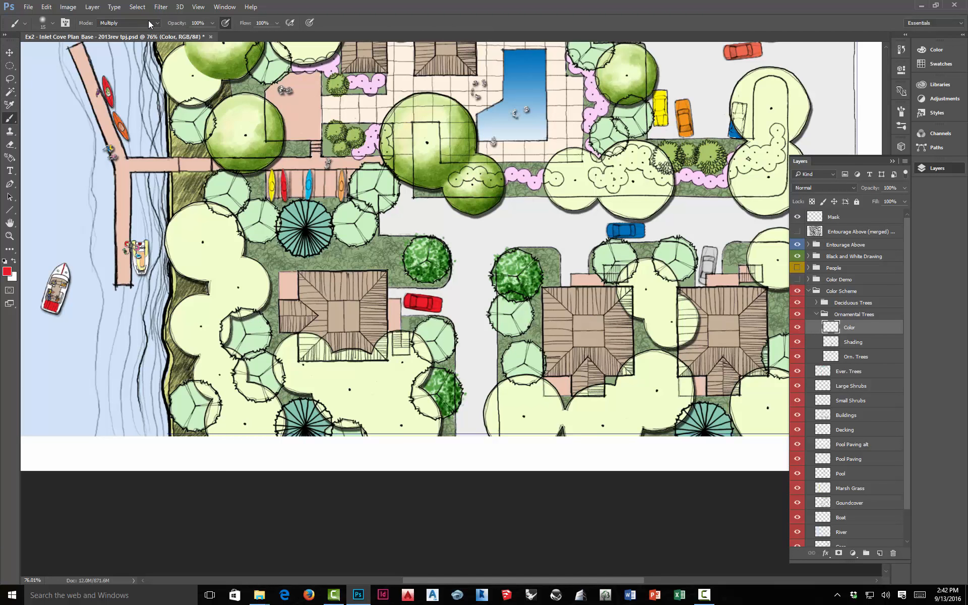
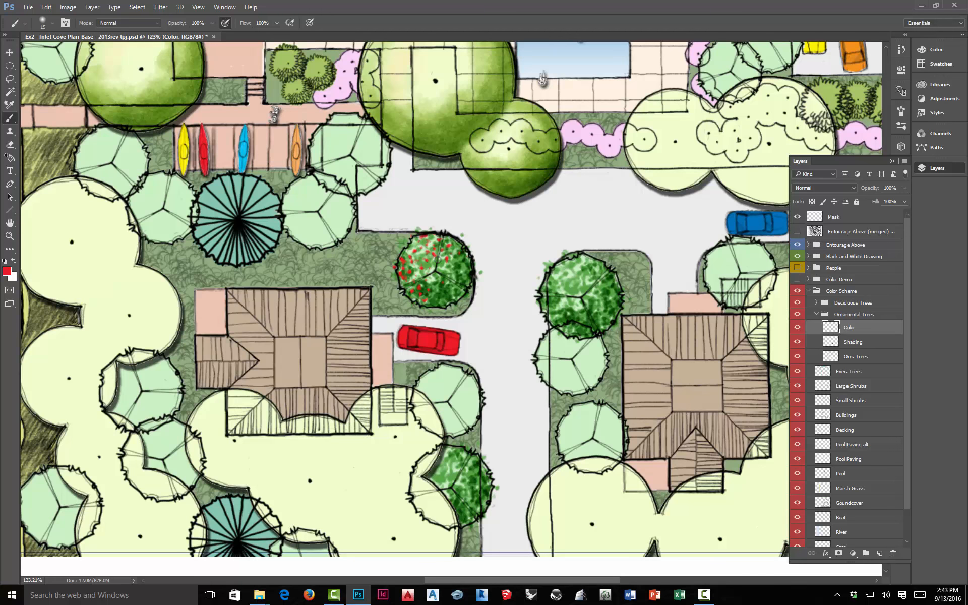
Dab yellow dots among the red ones on the shaded ornamental tree above the red car
left_click(939, 64)
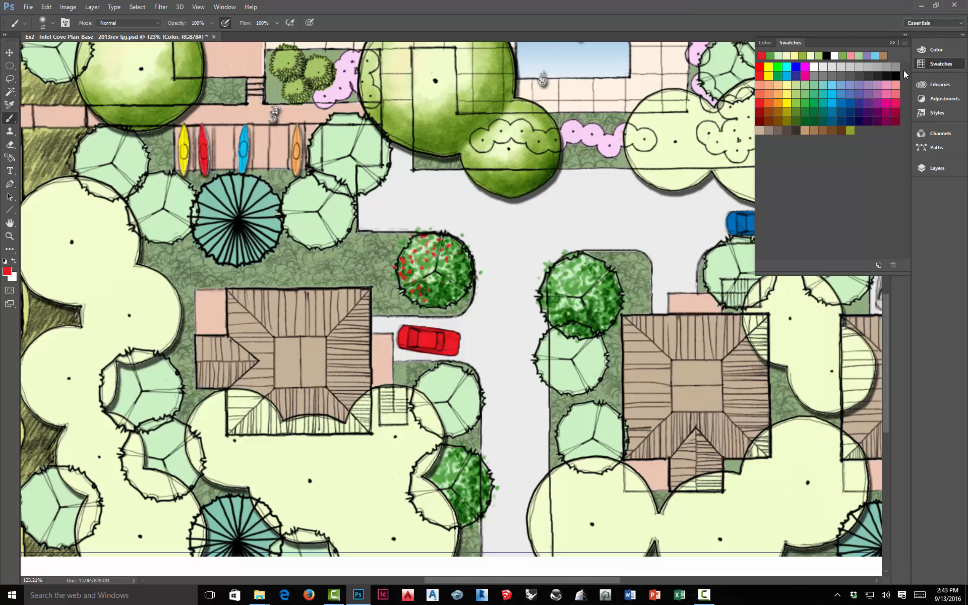
left_click(787, 103)
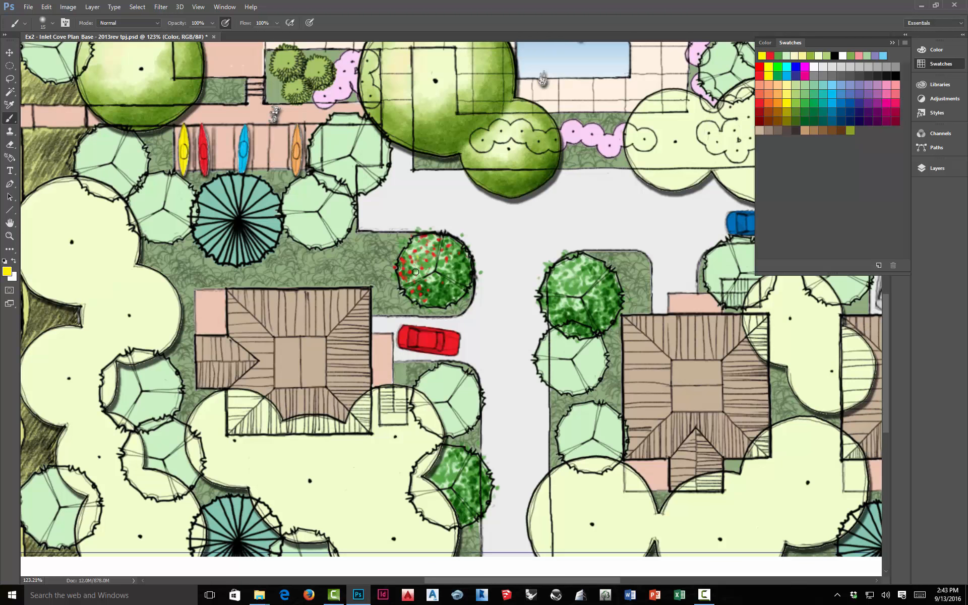
left_click(420, 248)
left_click(441, 256)
left_click(438, 268)
left_click(432, 263)
left_click(427, 264)
left_click(458, 252)
left_click(408, 251)
scroll(819, 392, "down", 5)
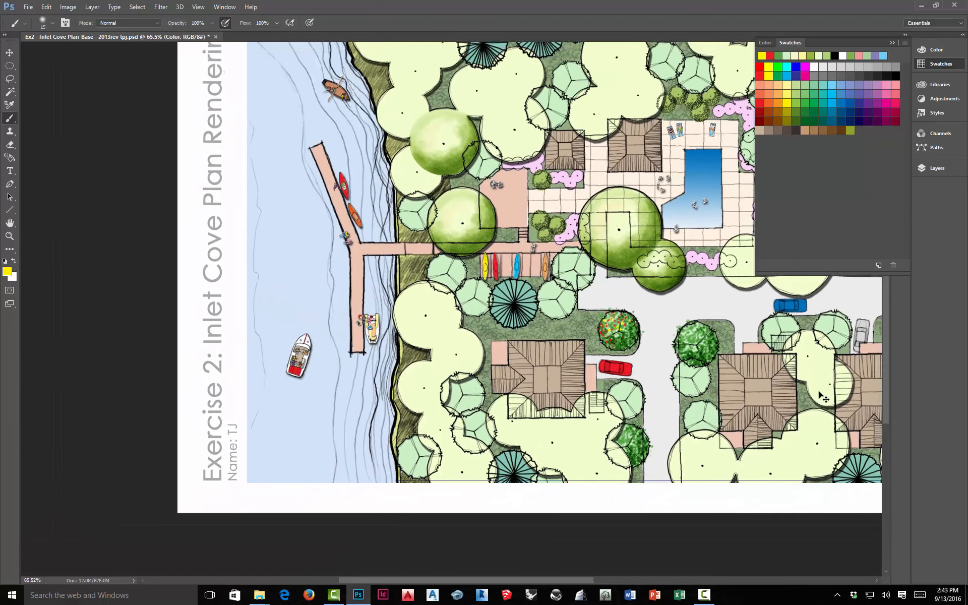
scroll(823, 396, "up", 2)
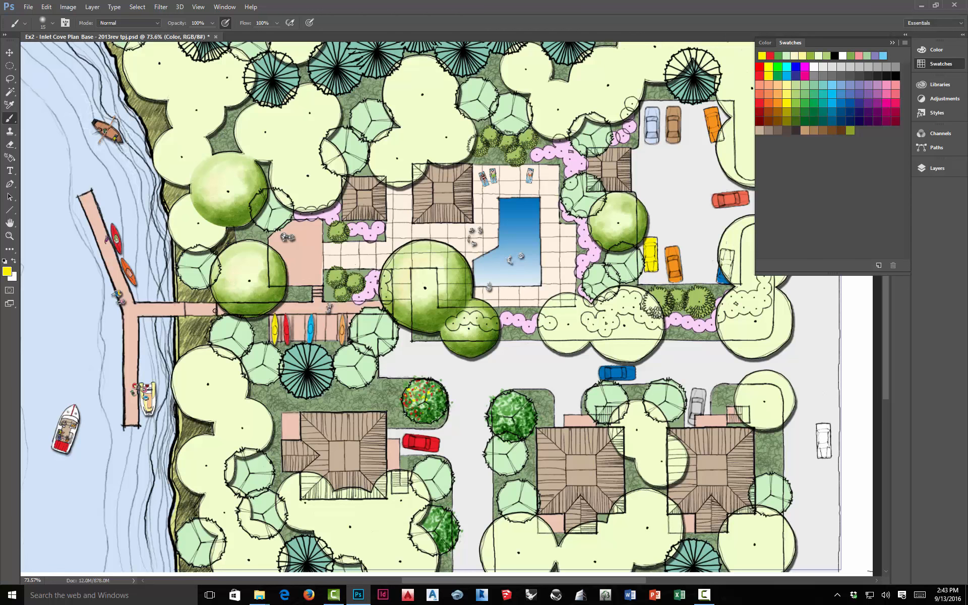
Make the Shading layer active and toggle the visibility of the Shading and Color layers to compare their effect on the ornamental trees
left_click(891, 44)
left_click(939, 170)
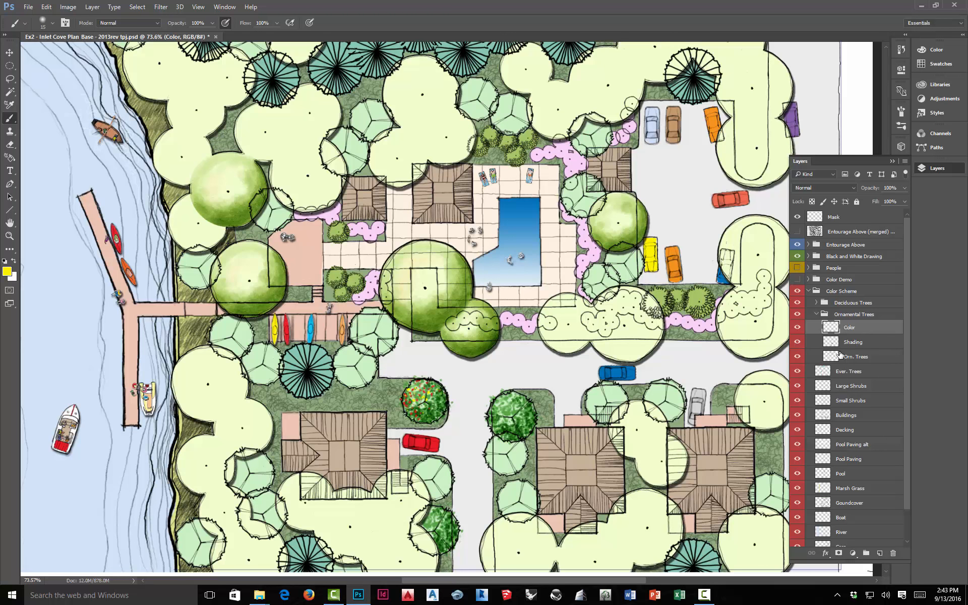
left_click(855, 343)
left_click(799, 343)
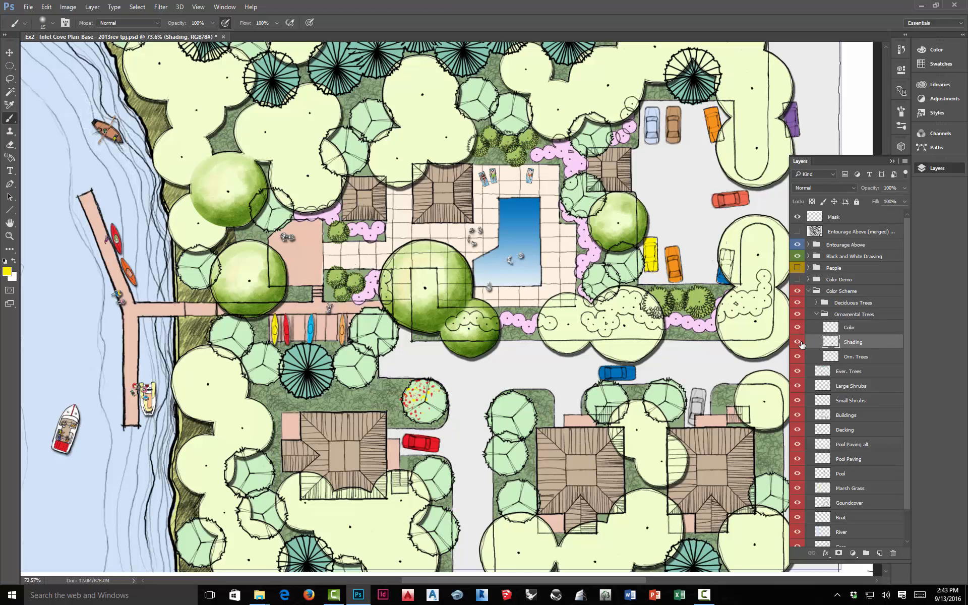
left_click(799, 342)
left_click(797, 328)
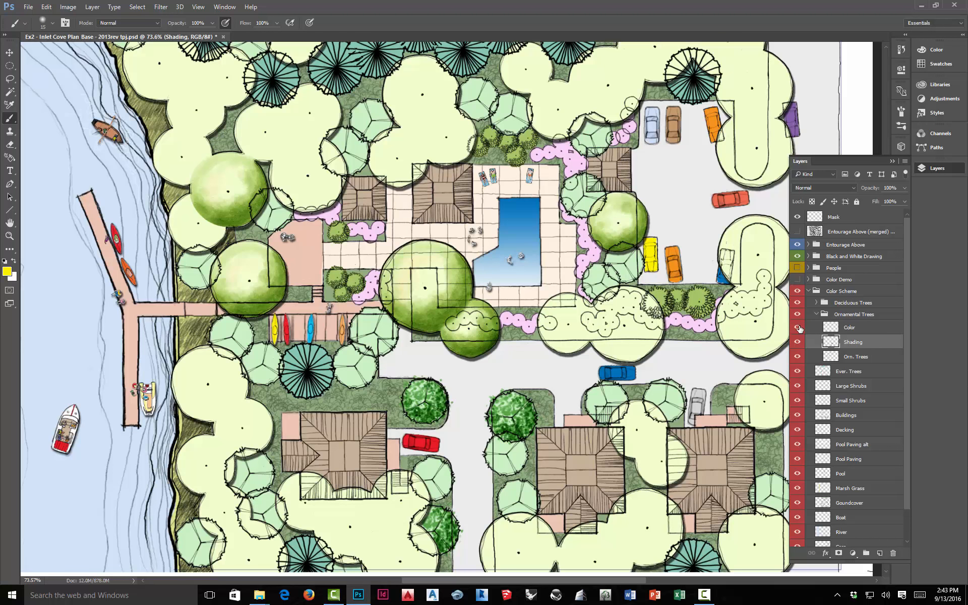
left_click(797, 328)
Hide the Shading layer, shift the Orn. Trees layer's hue to +15 with Hue/Saturation, and show the Shading layer again
left_click(798, 342)
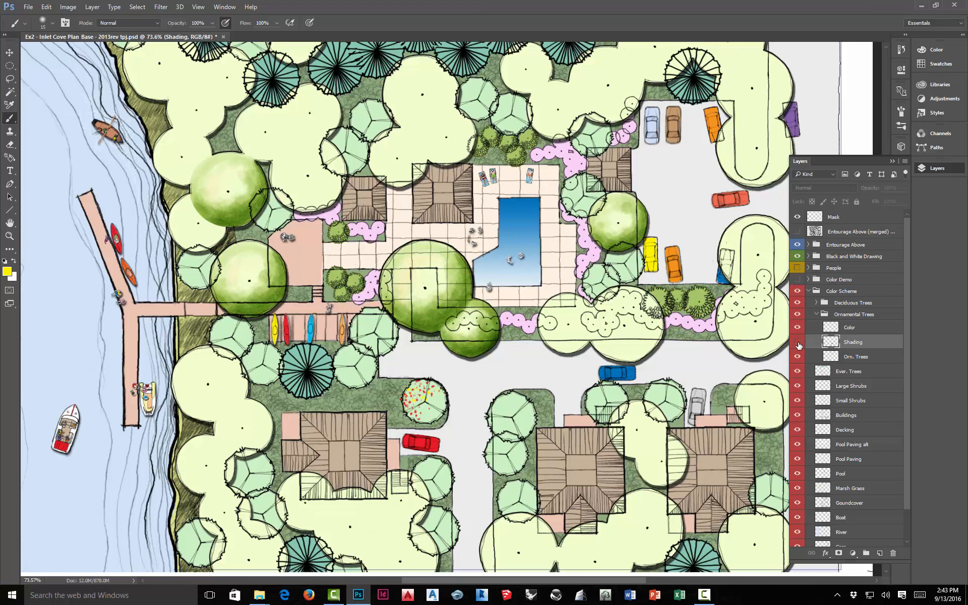
left_click(831, 358)
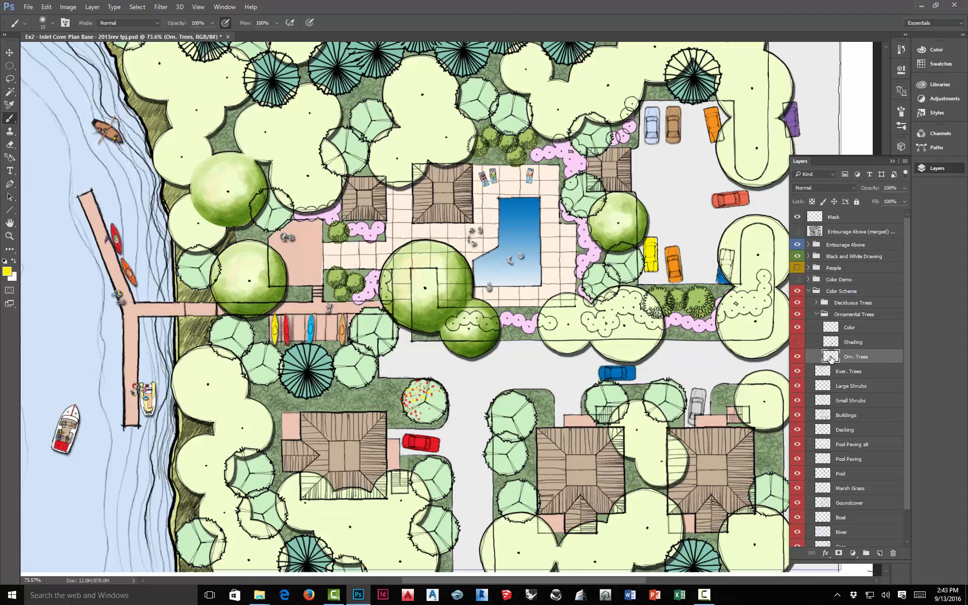
left_click(92, 6)
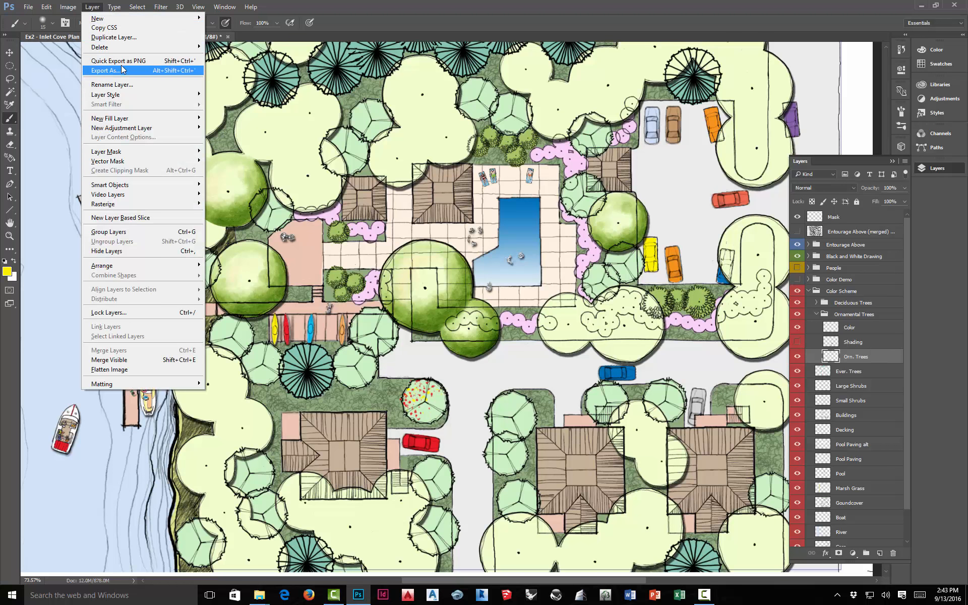
mouse_move(71, 7)
mouse_move(101, 32)
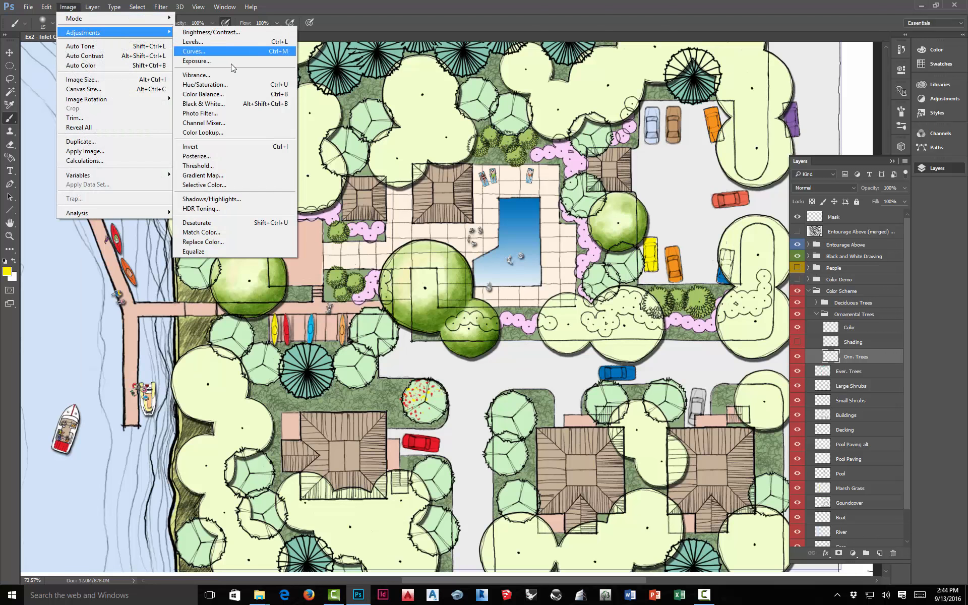
left_click(237, 84)
left_click_drag(522, 91, 674, 176)
mouse_move(664, 241)
left_mouse_down()
mouse_move(652, 241)
mouse_move(677, 244)
mouse_move(620, 240)
mouse_move(669, 239)
left_mouse_up()
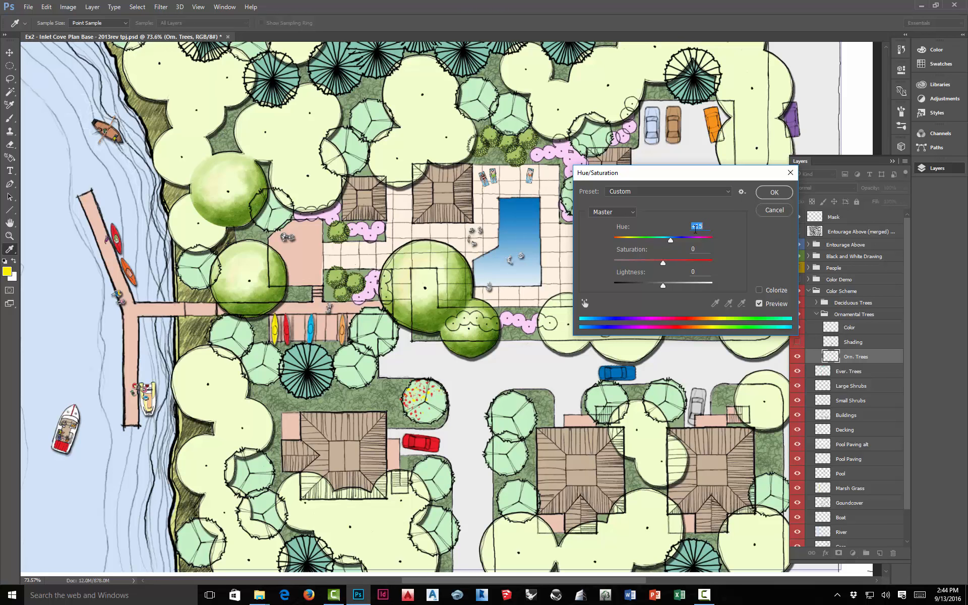
left_click(777, 193)
key("b")
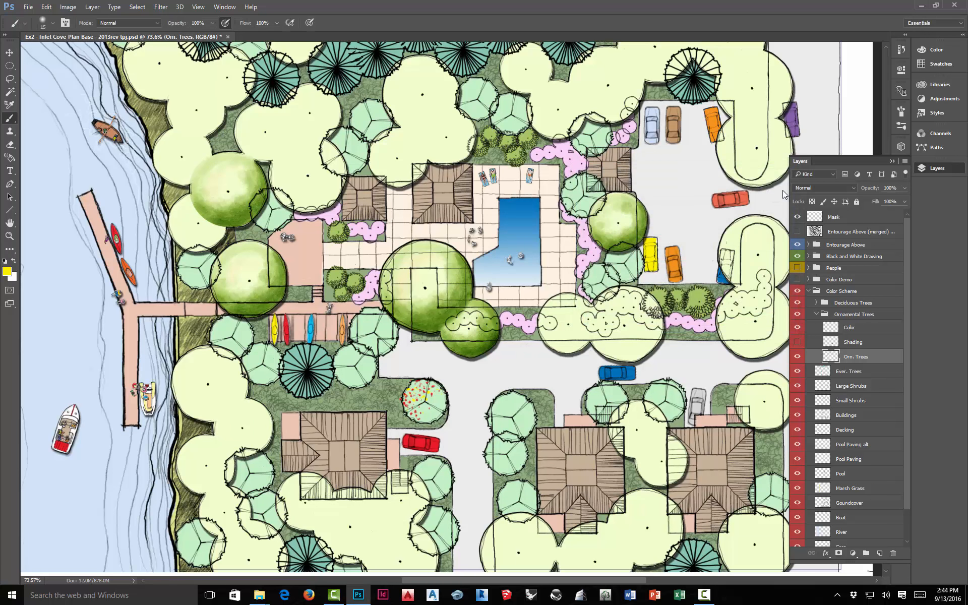
left_click(841, 344)
left_click(797, 343)
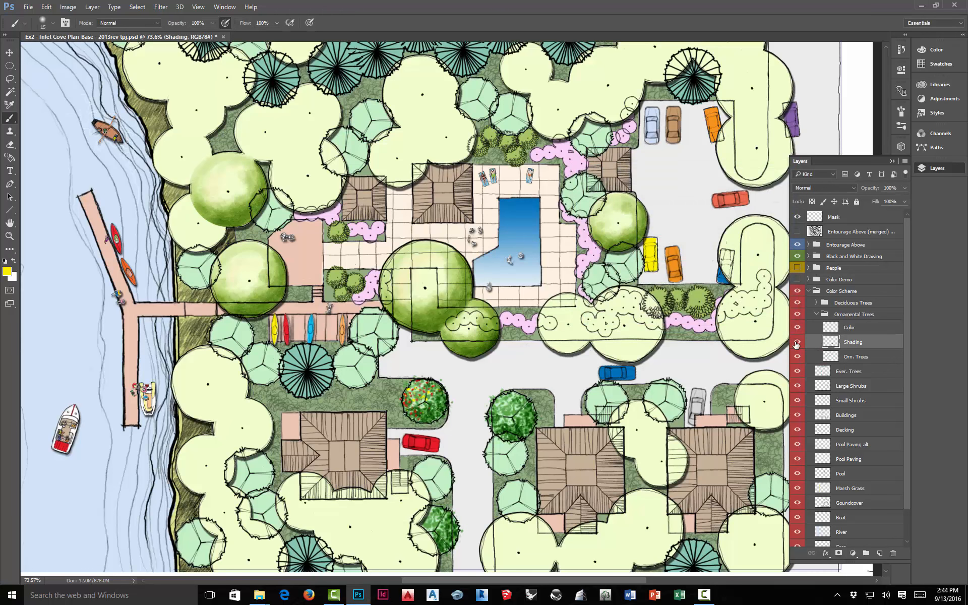
Try a Hue/Saturation adjustment with a hue of 15 on the ornamental trees' Shading layer
left_click(68, 6)
mouse_move(84, 32)
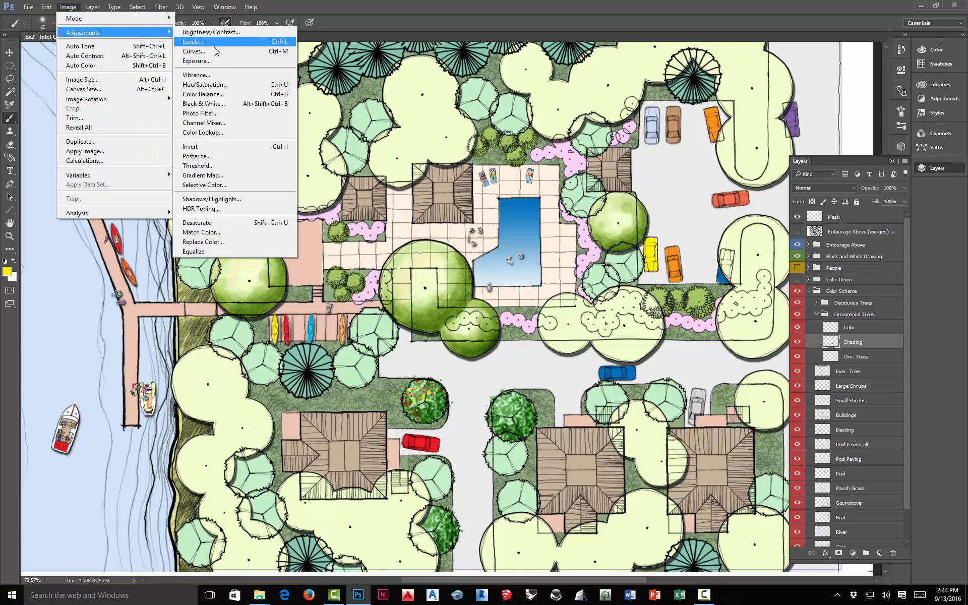
left_click(231, 84)
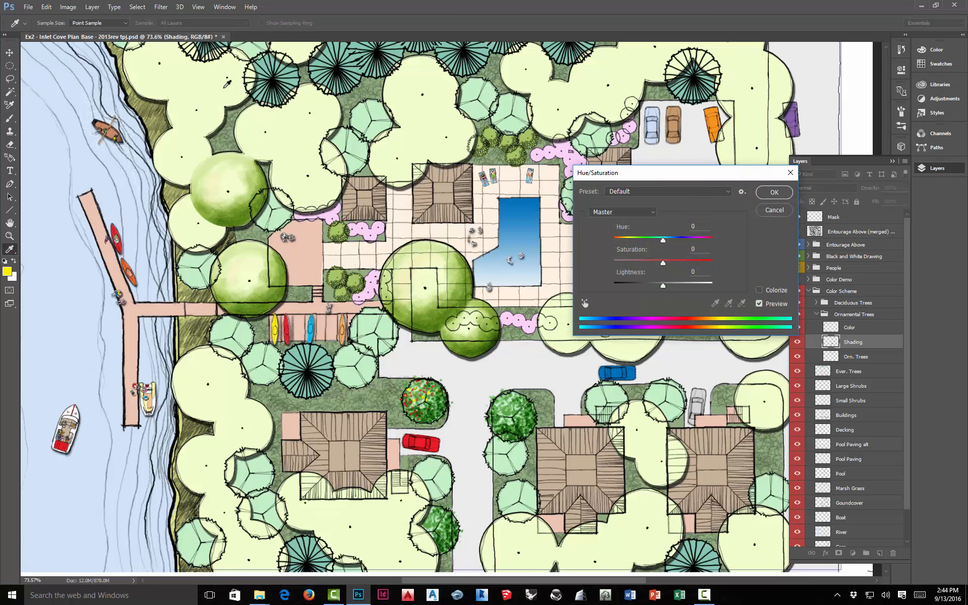
left_click(686, 228)
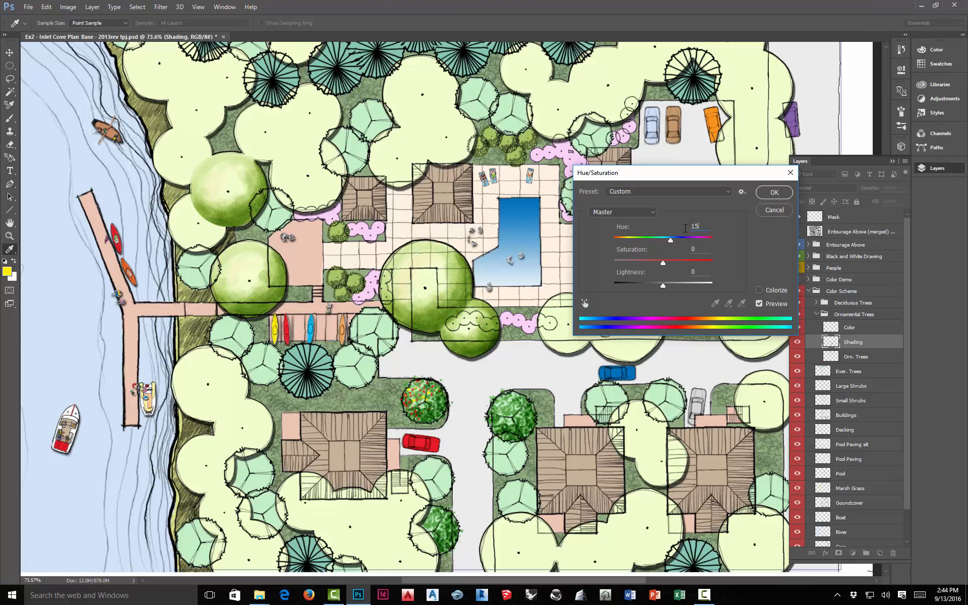
key("Escape")
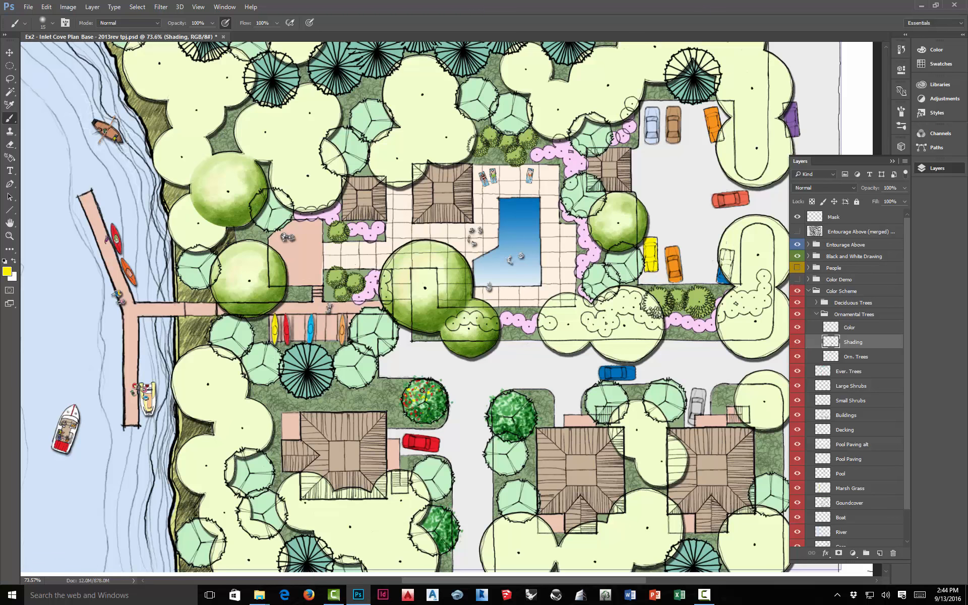
Make the ornamental trees' Color layer active and collapse the Ornamental Trees group
left_click(850, 328)
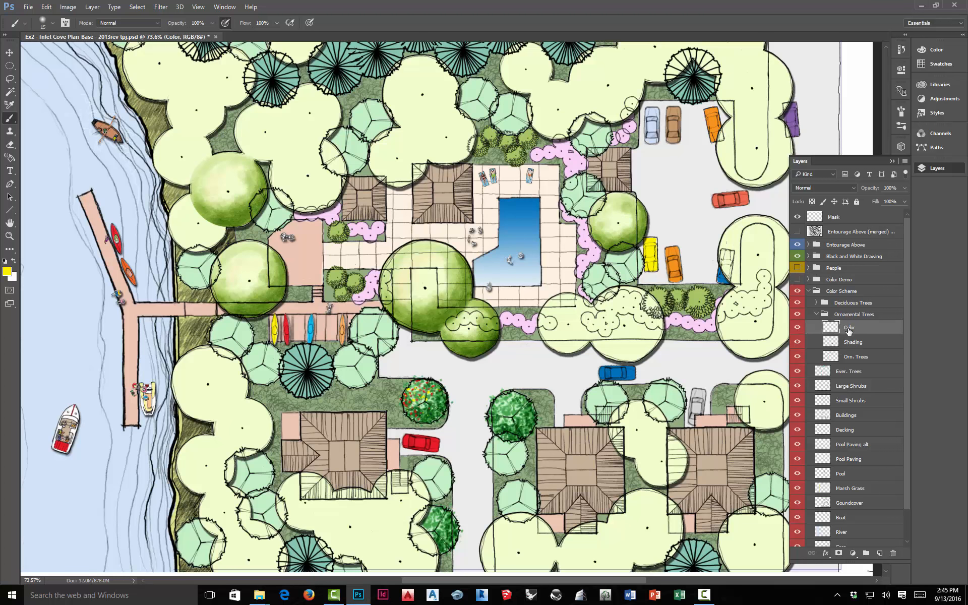
left_click(817, 314)
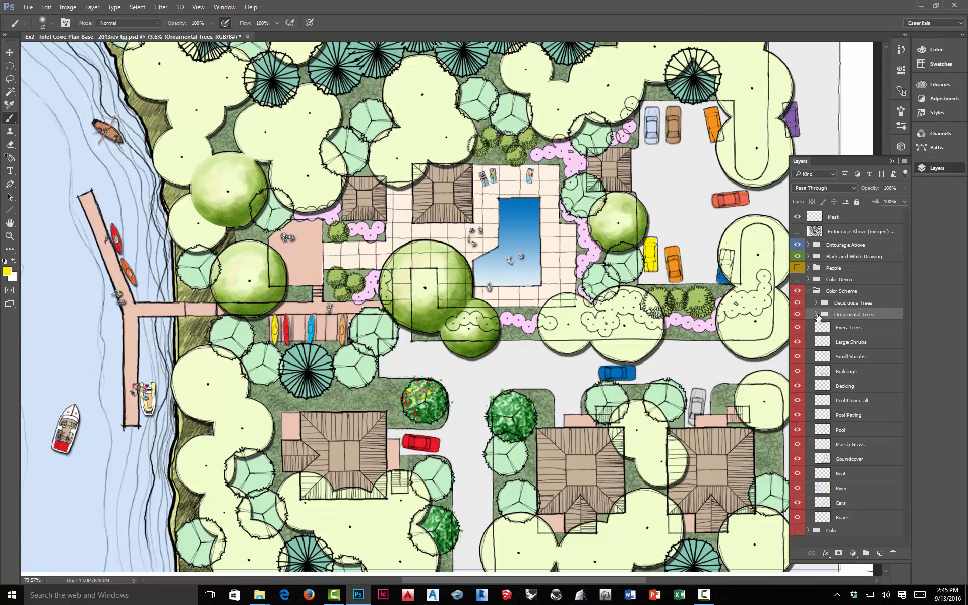
Add two layers above the Ever. Trees layer, naming the lower one Shading and the upper one Highlights
left_click(849, 329)
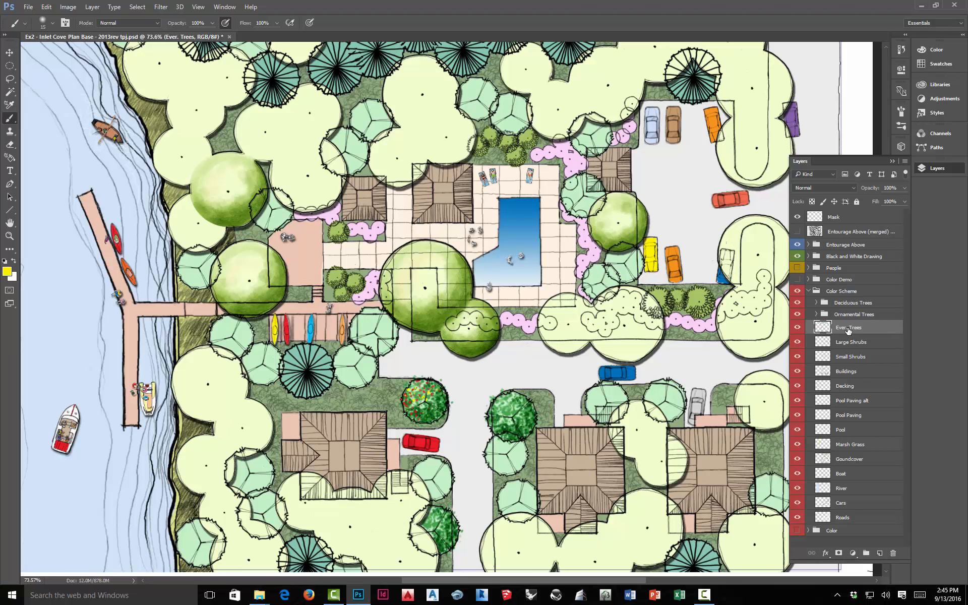
left_click(881, 553)
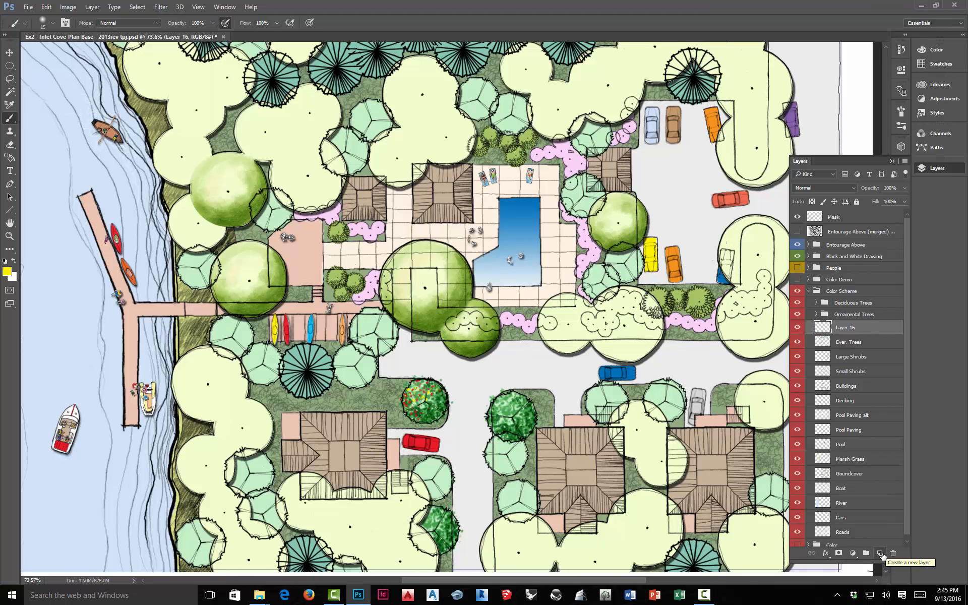
double_click(851, 327)
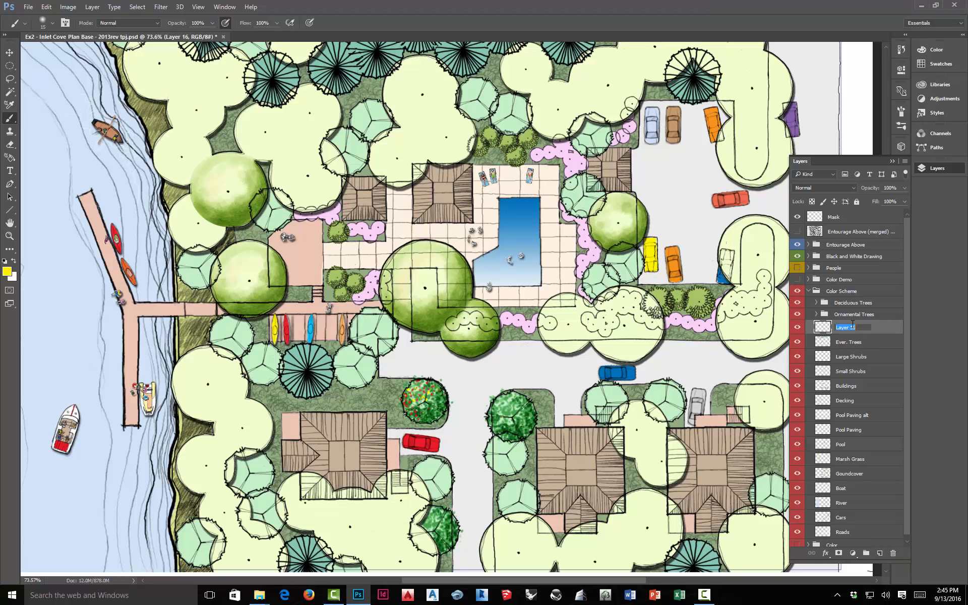
type("Shading")
left_click(880, 553)
double_click(850, 329)
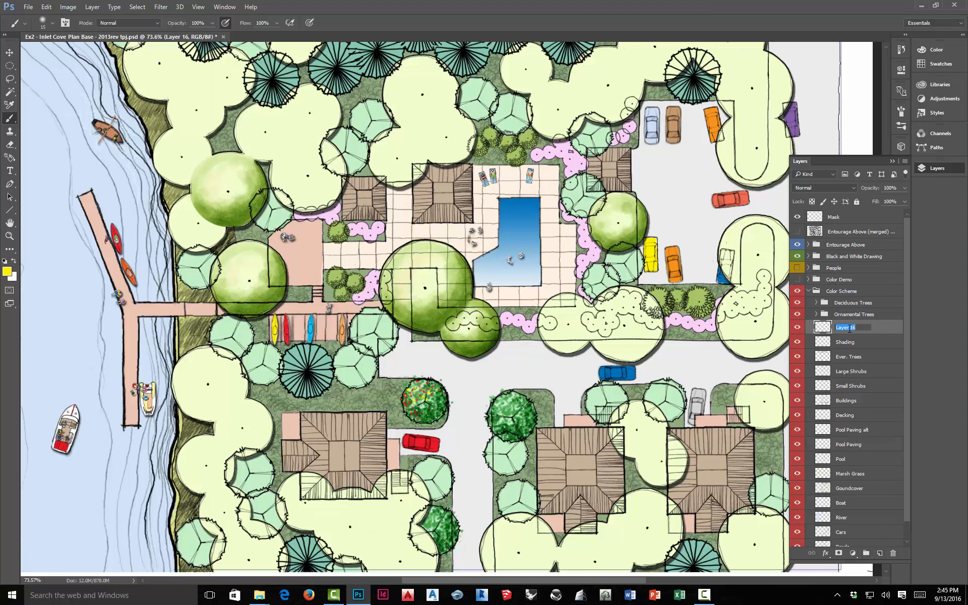
type("Highlights")
key("Return")
Group the Highlights, Shading and Ever. Trees layers as Evergreen Trees
left_click(847, 358, "shift")
left_click(904, 160)
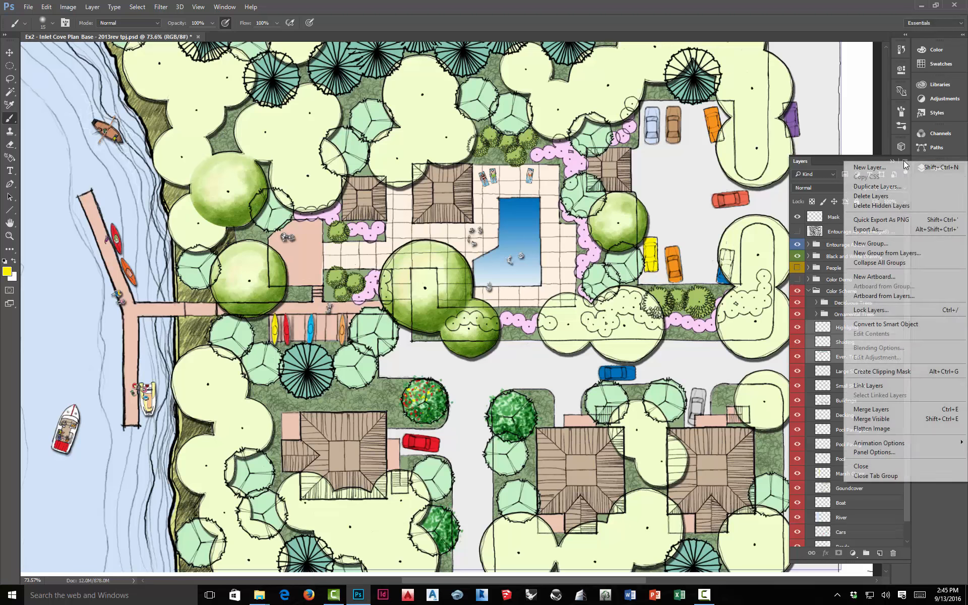
left_click(886, 253)
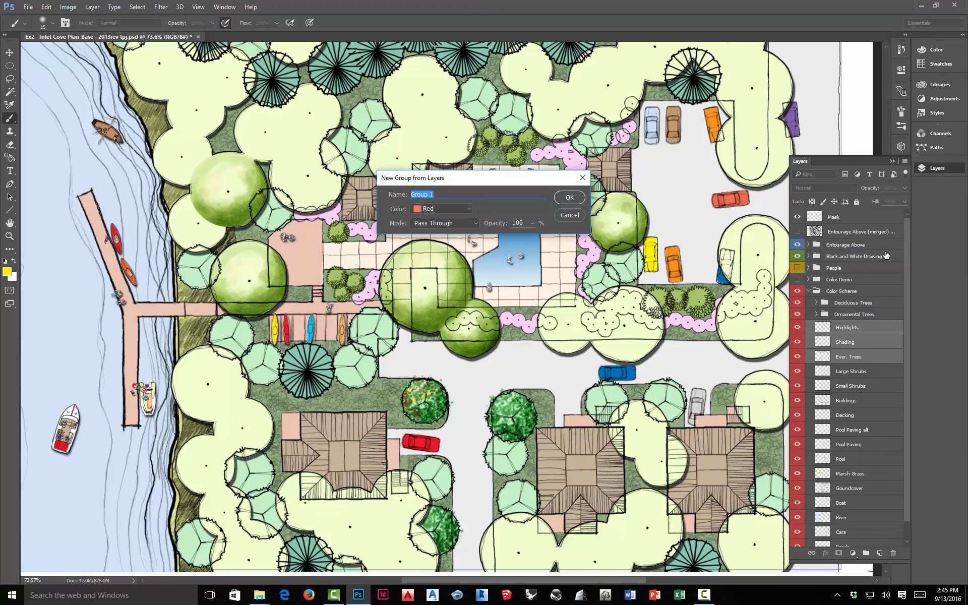
type("Evergreen Trees")
key("Return")
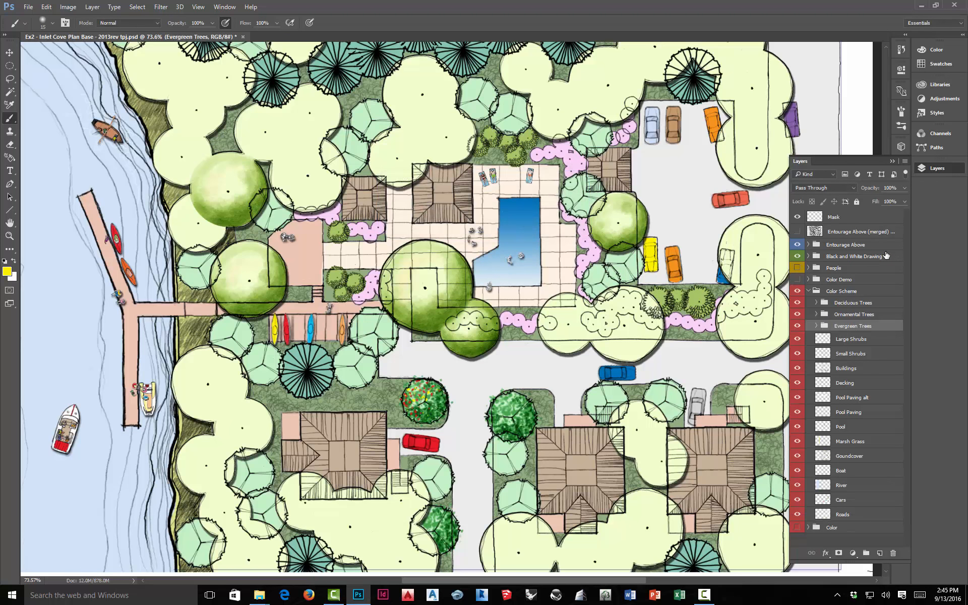
On the Evergreen Trees group's Shading layer, sample an evergreen tree's color and darken the foreground color to #2c8061
left_click(817, 326)
left_click(850, 355)
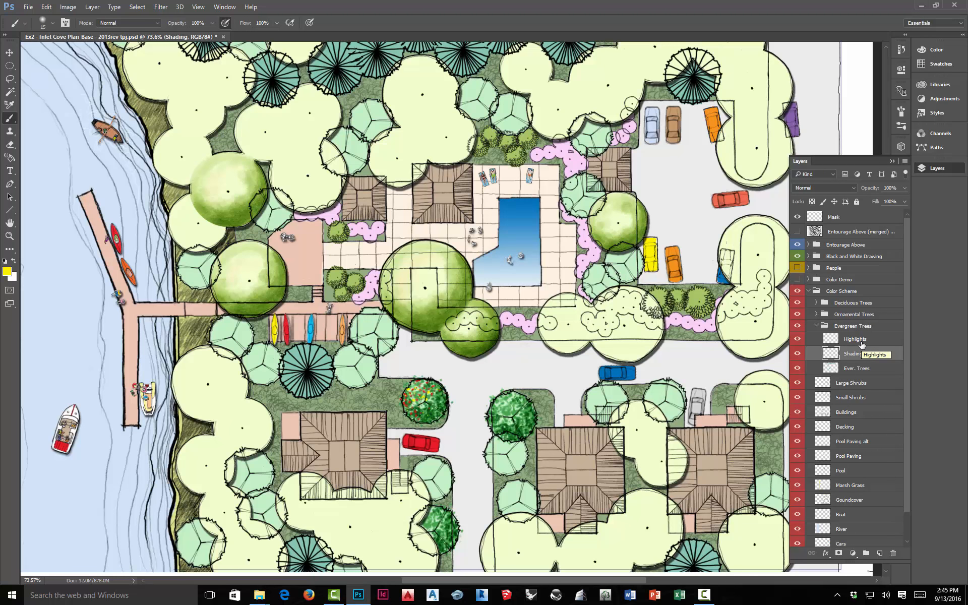
left_click(326, 349, "alt")
left_click(7, 272)
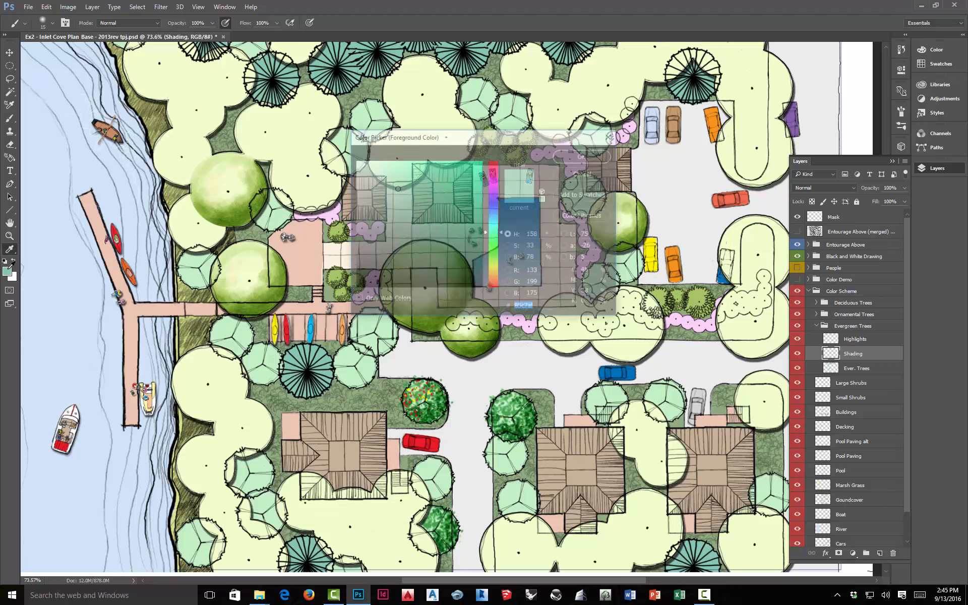
left_click(438, 224)
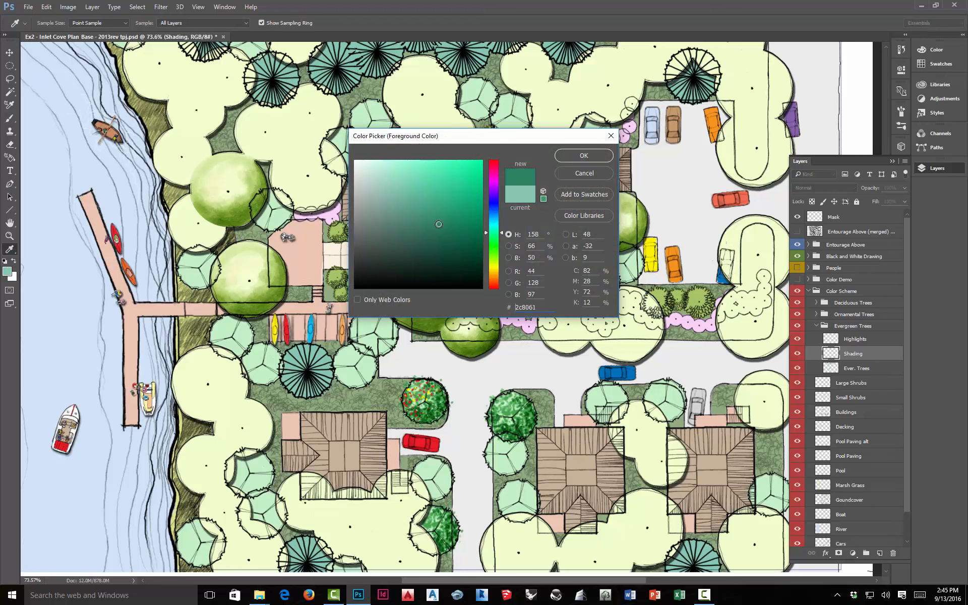
left_click(594, 156)
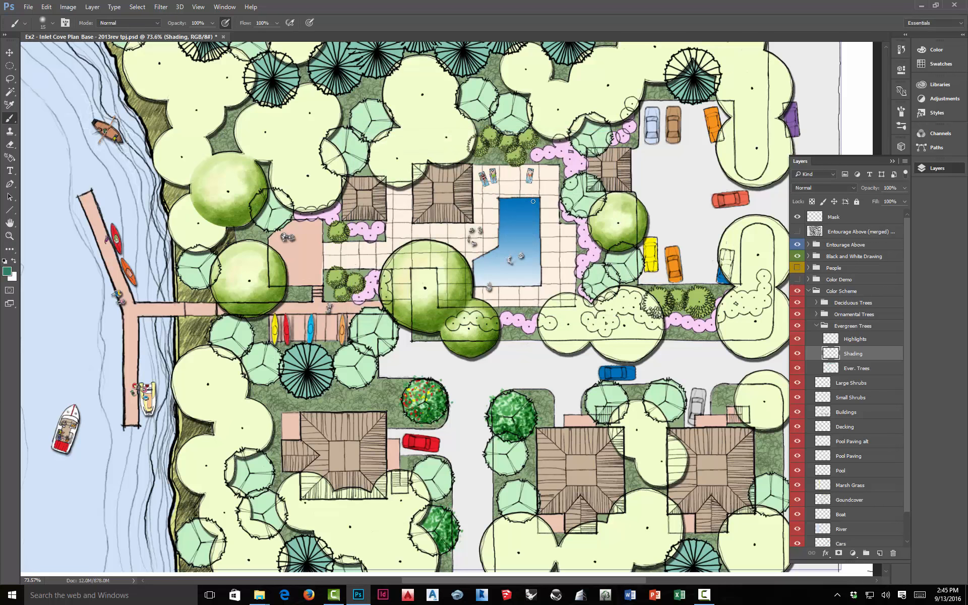
Choose the Marker 10 brush preset and enlarge the brush slightly
right_click(483, 129)
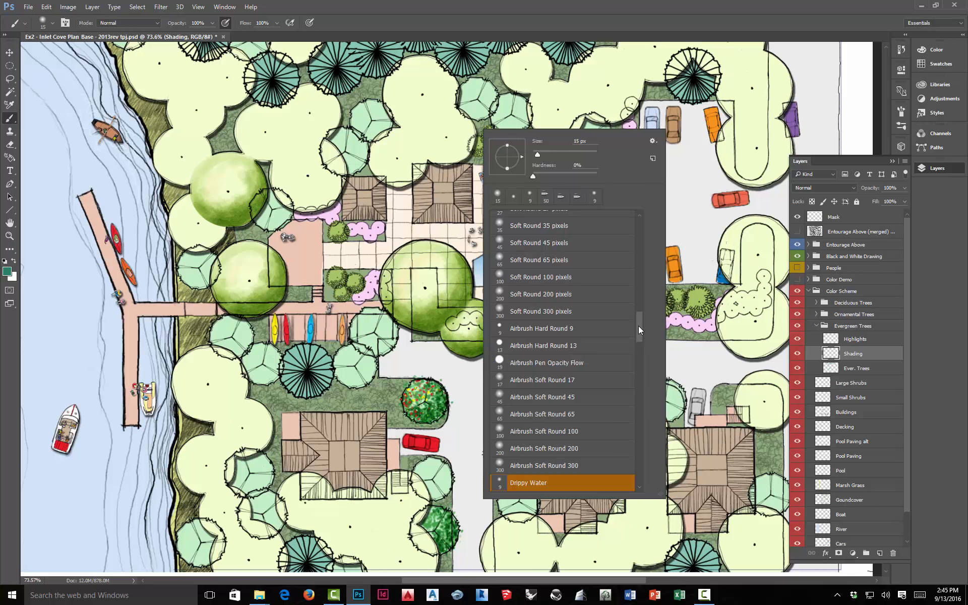
left_click_drag(639, 330, 639, 352)
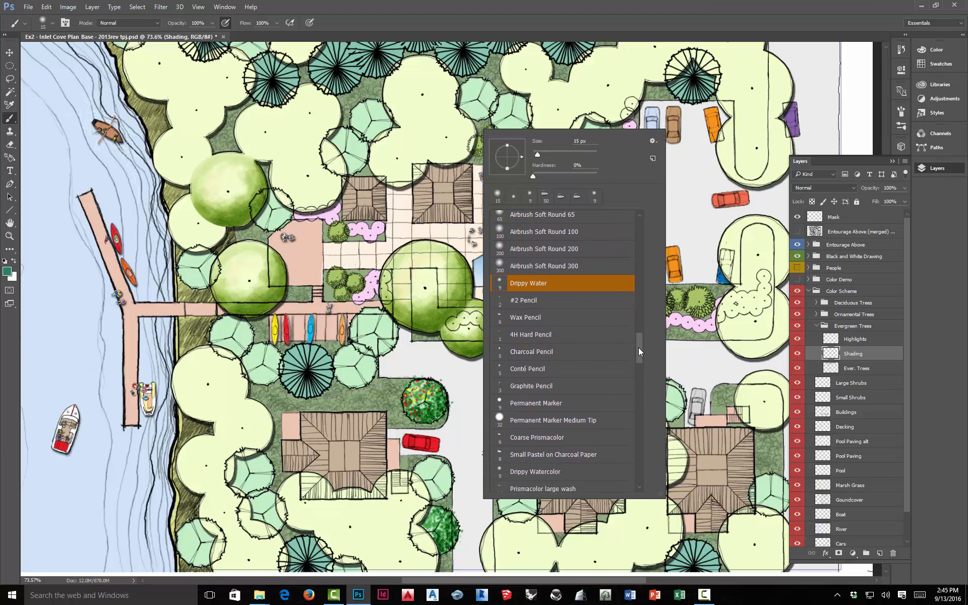
left_click(536, 403)
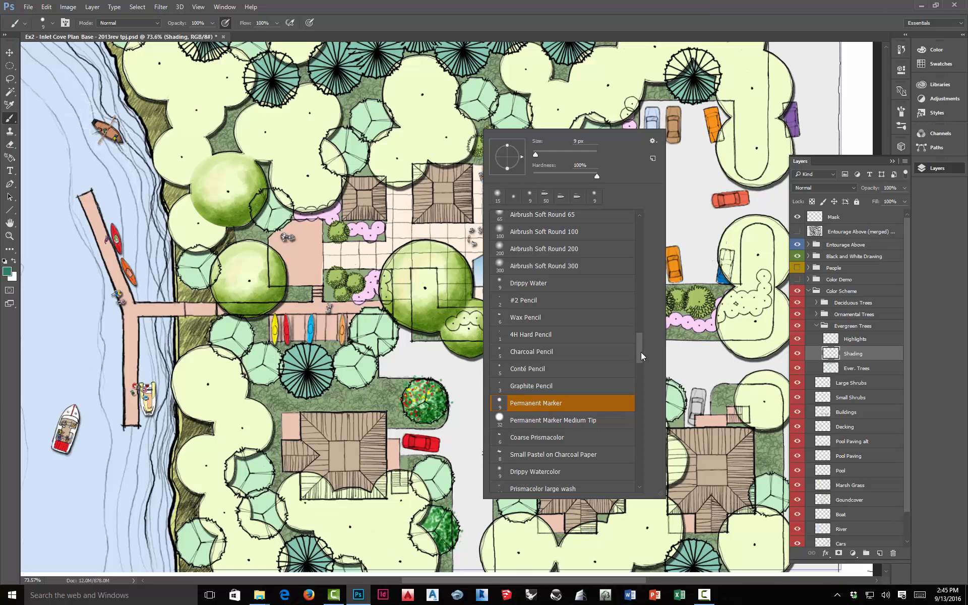
left_click_drag(641, 352, 637, 379)
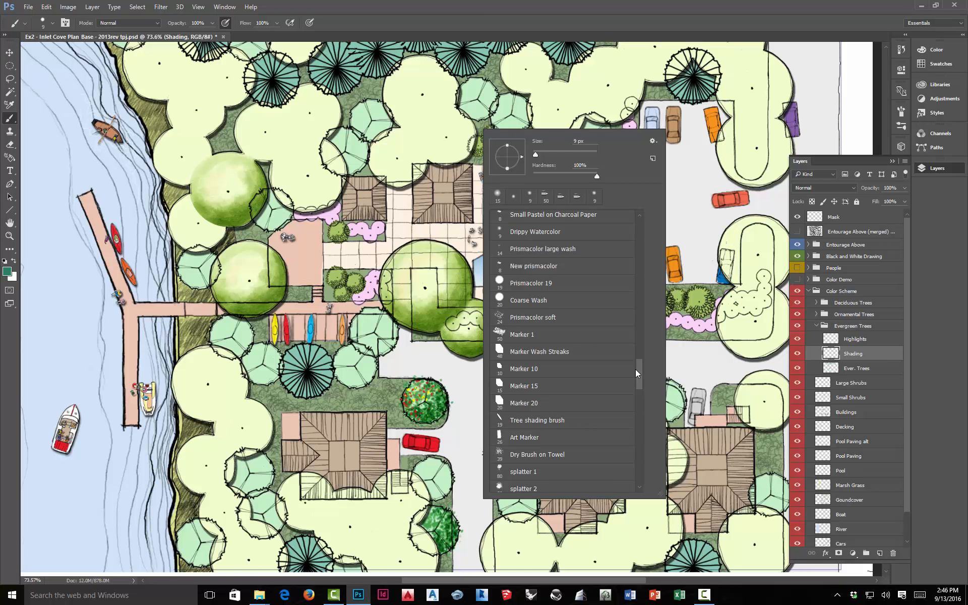
double_click(522, 372)
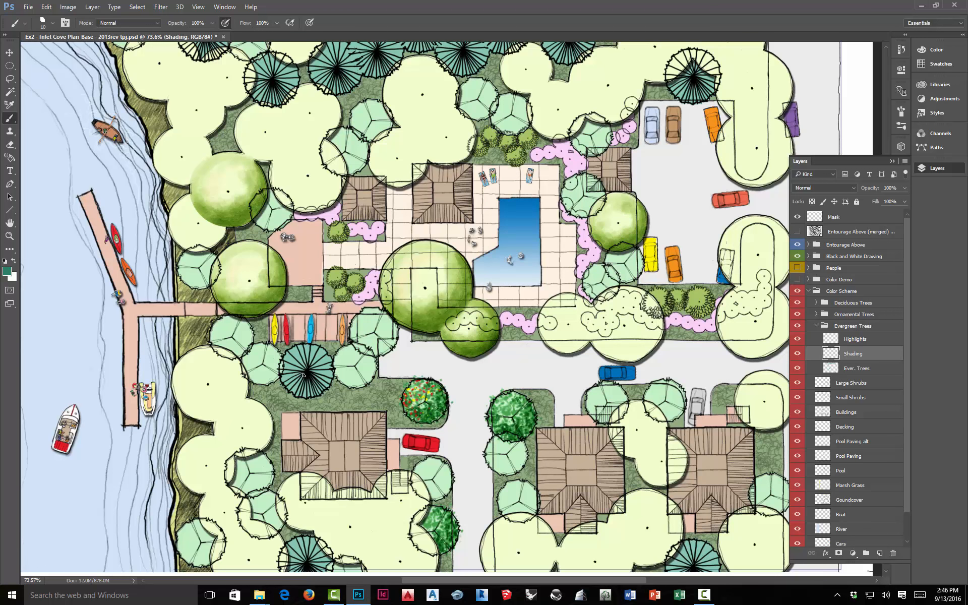
key("bracketright")
Paint radiating shading strokes on the dark evergreen tree below the kayaks, reducing the brush size for the finer strokes
scroll(306, 383, "up", 4)
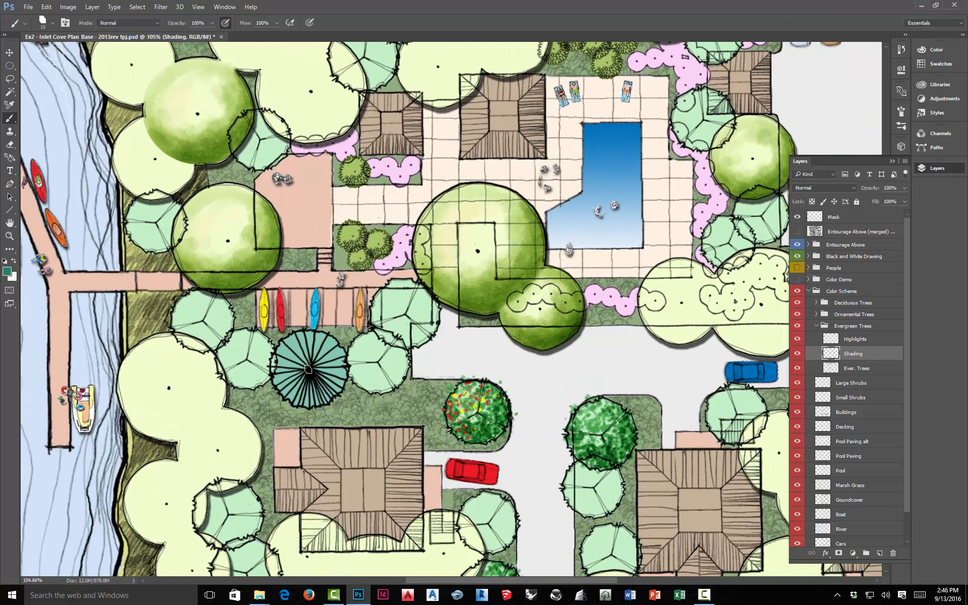
mouse_move(307, 371)
left_mouse_down()
mouse_move(289, 402)
mouse_move(309, 406)
mouse_move(325, 386)
mouse_move(333, 393)
left_mouse_up()
mouse_move(312, 372)
left_mouse_down()
mouse_move(341, 358)
mouse_move(332, 340)
left_mouse_up()
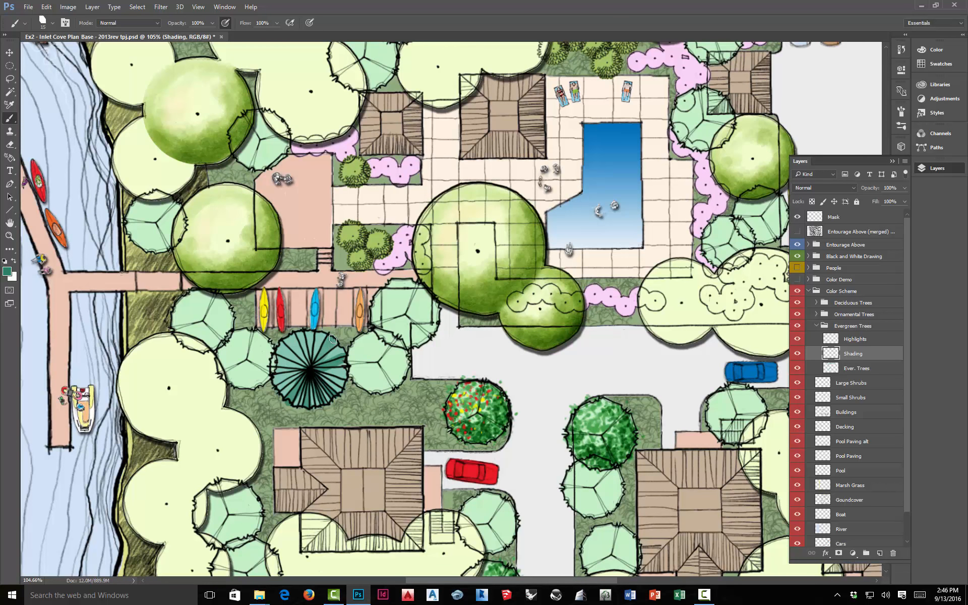
key("bracketleft")
key("bracketleft")
mouse_move(309, 361)
left_mouse_down()
mouse_move(309, 334)
mouse_move(298, 334)
mouse_move(285, 347)
mouse_move(297, 366)
mouse_move(272, 378)
mouse_move(349, 379)
mouse_move(348, 370)
left_mouse_up()
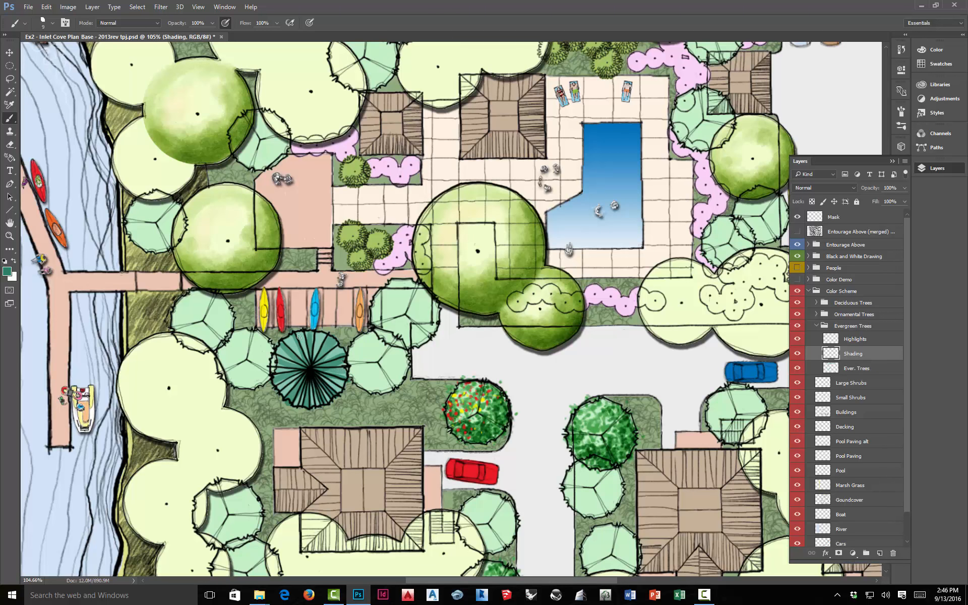
Set the brush mode to Multiply and deepen the shading on the lower side of the evergreen tree below the kayaks
left_click(156, 22)
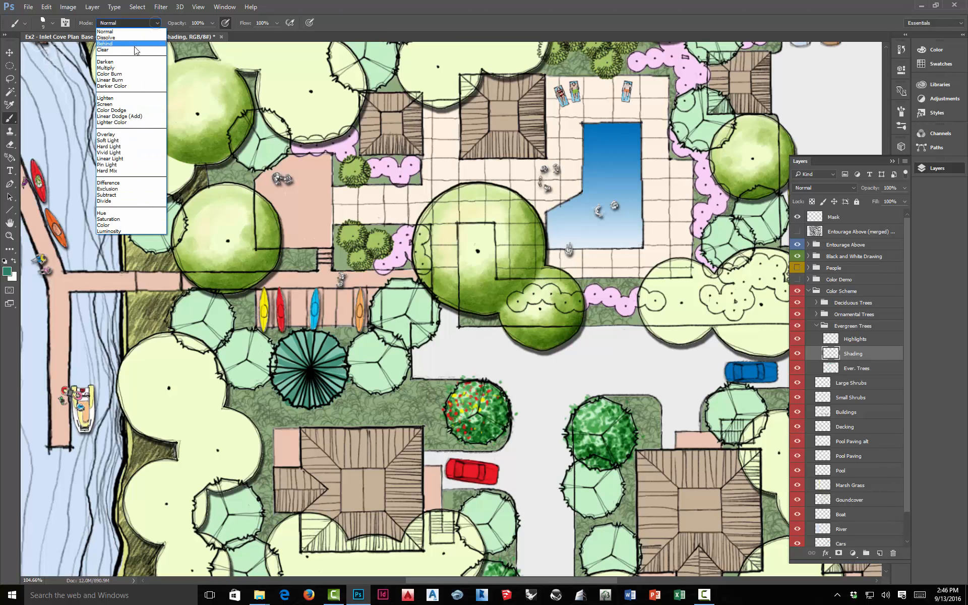
left_click(127, 66)
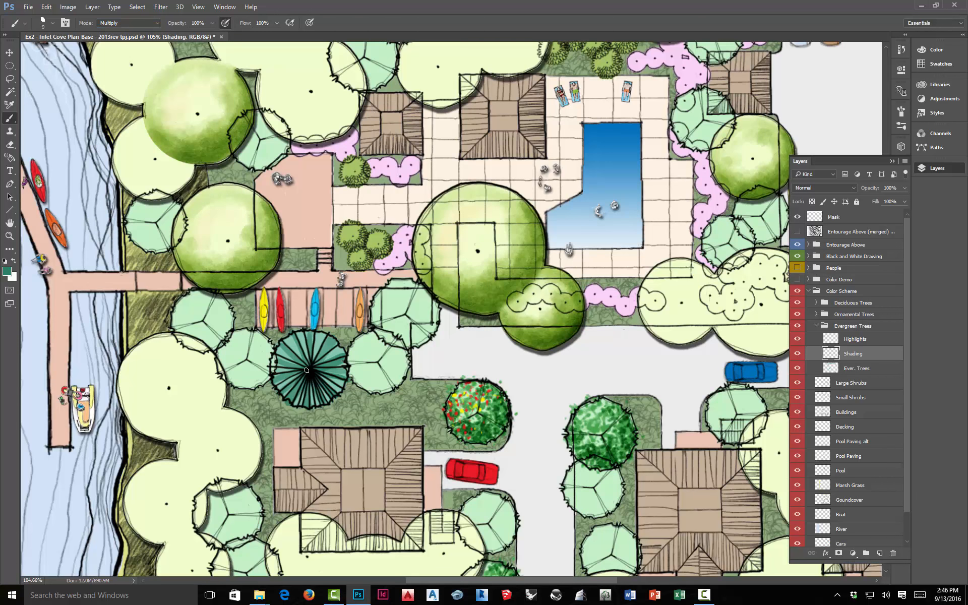
mouse_move(305, 372)
left_mouse_down()
mouse_move(282, 394)
mouse_move(303, 379)
mouse_move(290, 398)
mouse_move(302, 404)
mouse_move(293, 377)
mouse_move(272, 383)
mouse_move(322, 404)
mouse_move(345, 377)
mouse_move(342, 347)
mouse_move(343, 388)
left_mouse_up()
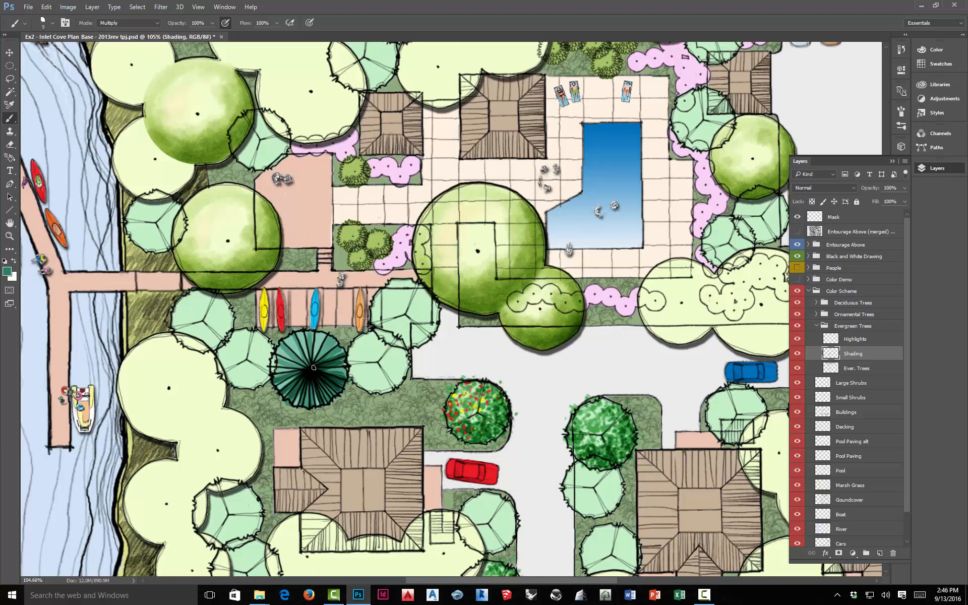
Choose a darker green brush color and paint more shading strokes outward from the same evergreen tree's center
left_click(7, 271)
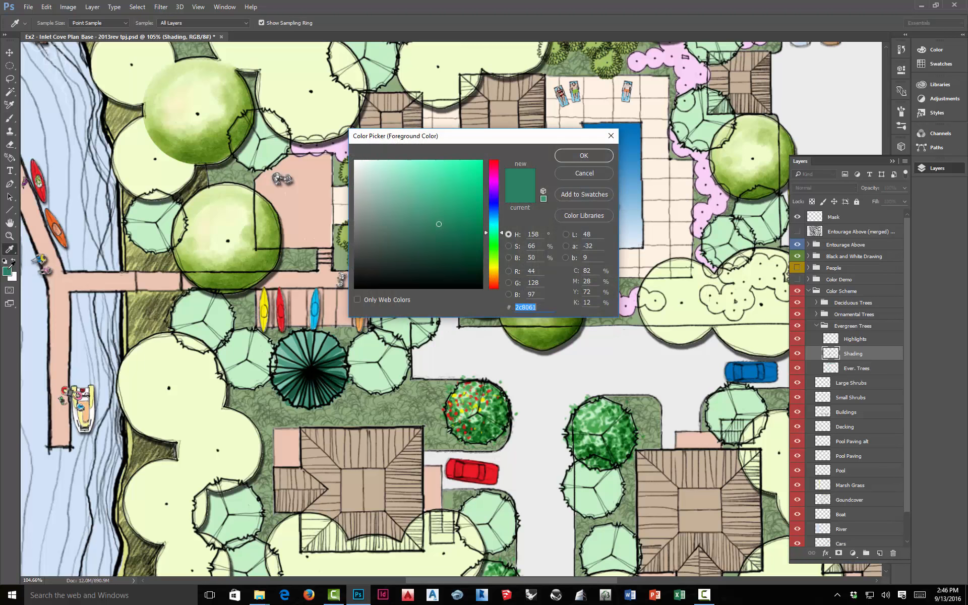
left_click(583, 155)
left_click_drag(304, 372, 277, 400)
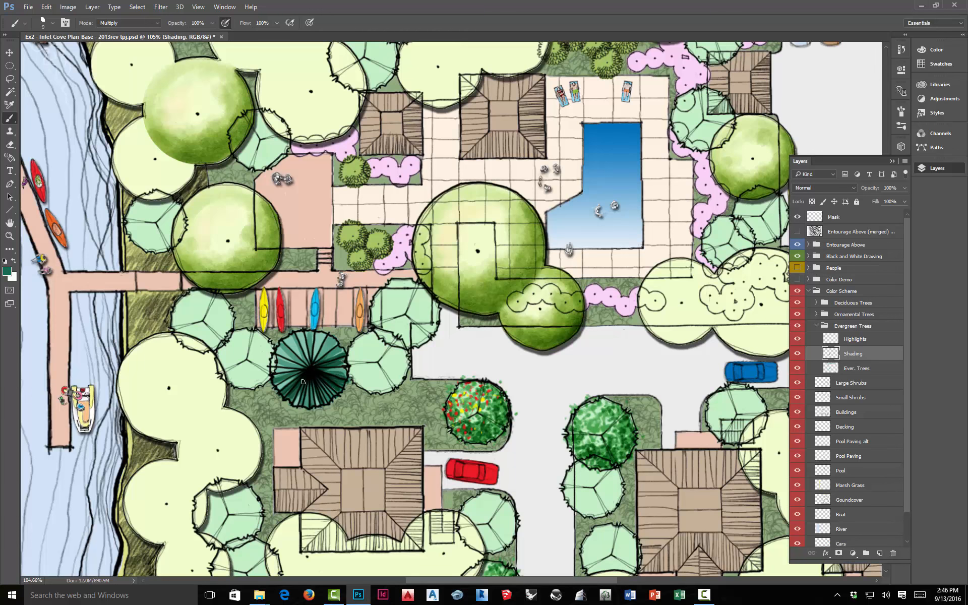
mouse_move(305, 378)
left_mouse_down()
mouse_move(293, 407)
mouse_move(316, 378)
mouse_move(336, 394)
mouse_move(348, 373)
left_mouse_up()
On the evergreen group's Highlights layer, sample the tree's light green and lighten the foreground color to #c0f4e1
left_click(853, 340)
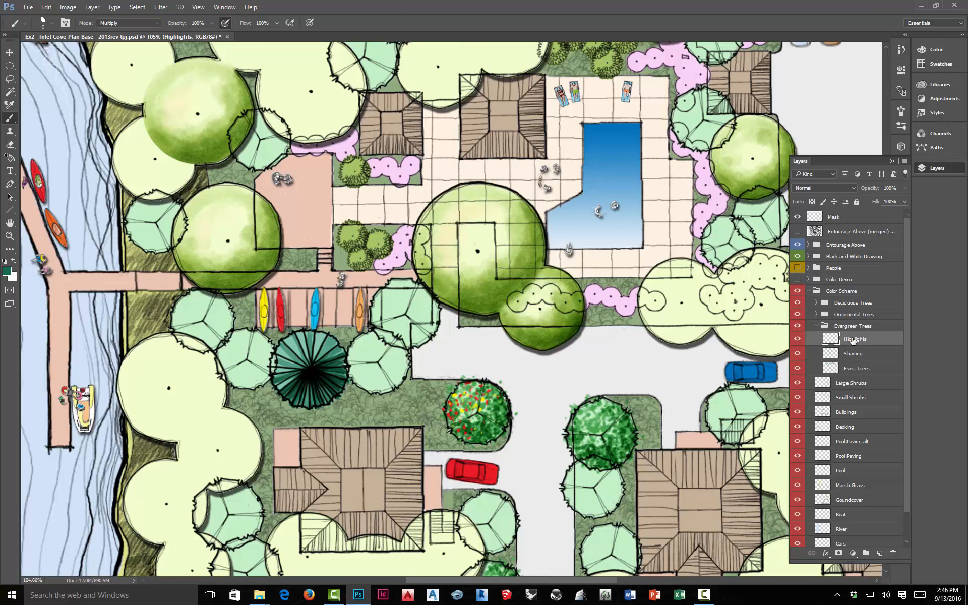
left_click(321, 340, "alt")
left_click(7, 272)
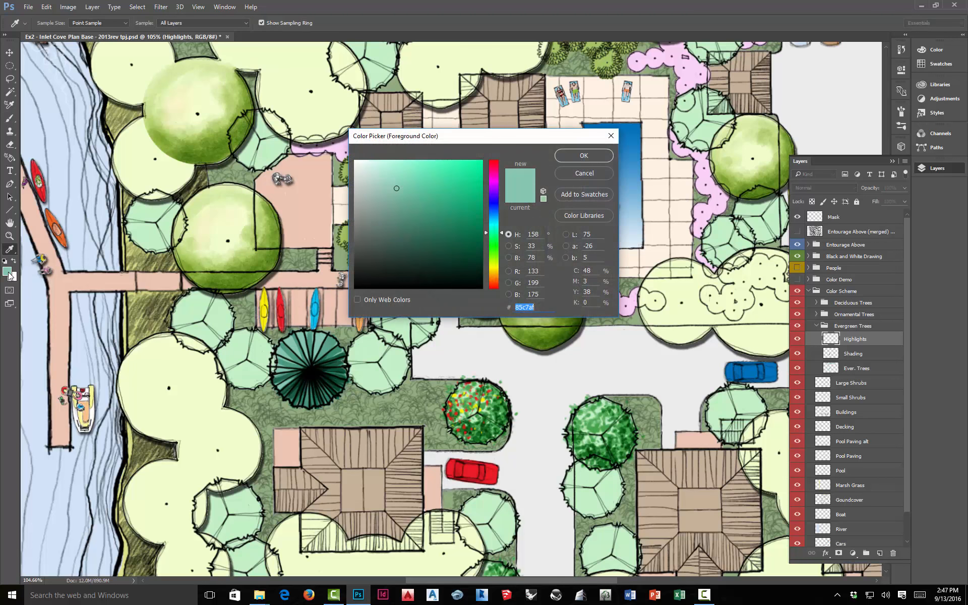
left_click(381, 165)
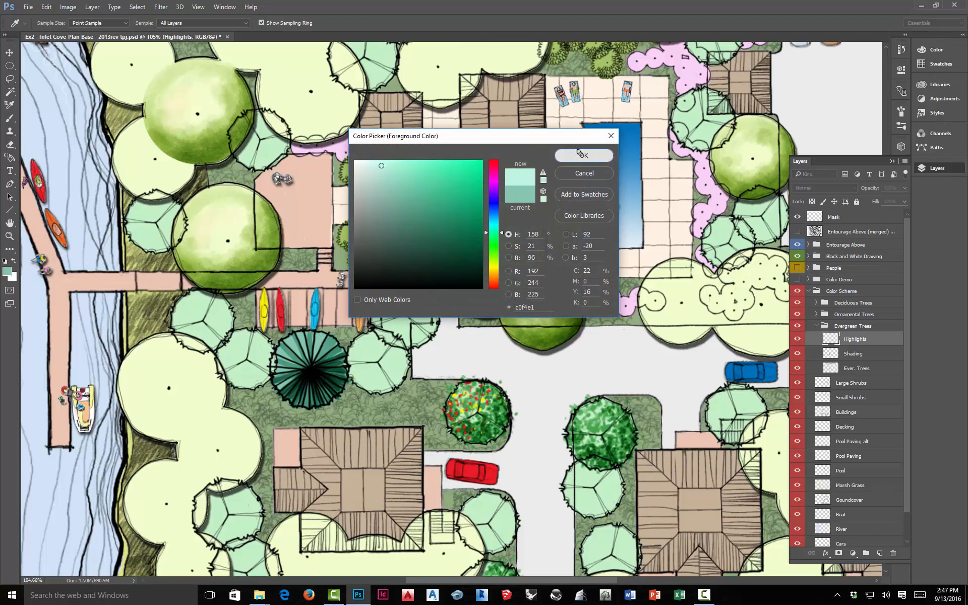
left_click(584, 155)
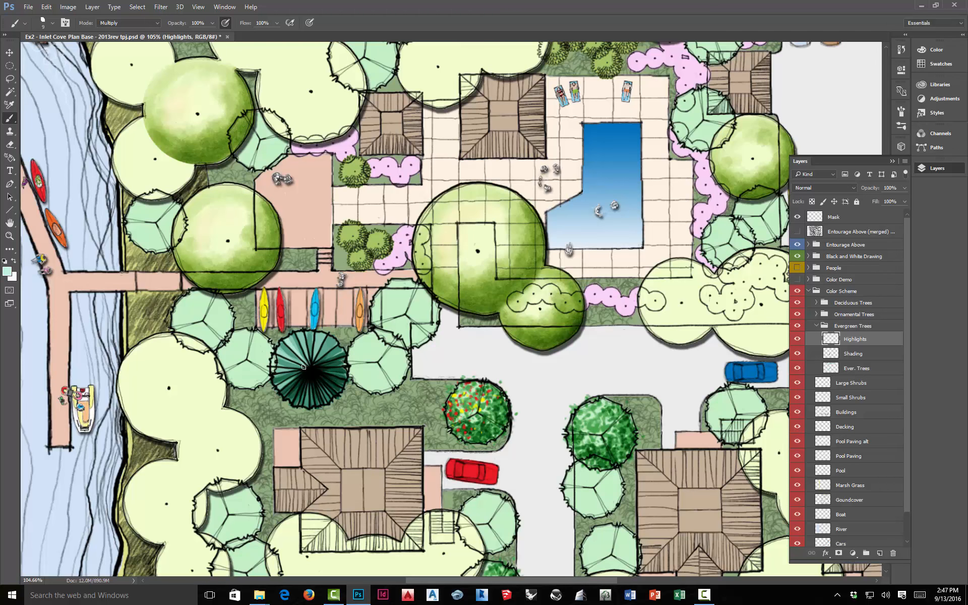
Return the brush mode to Normal and paint light highlight strokes on the upper side of the shaded evergreen tree
left_click(141, 23)
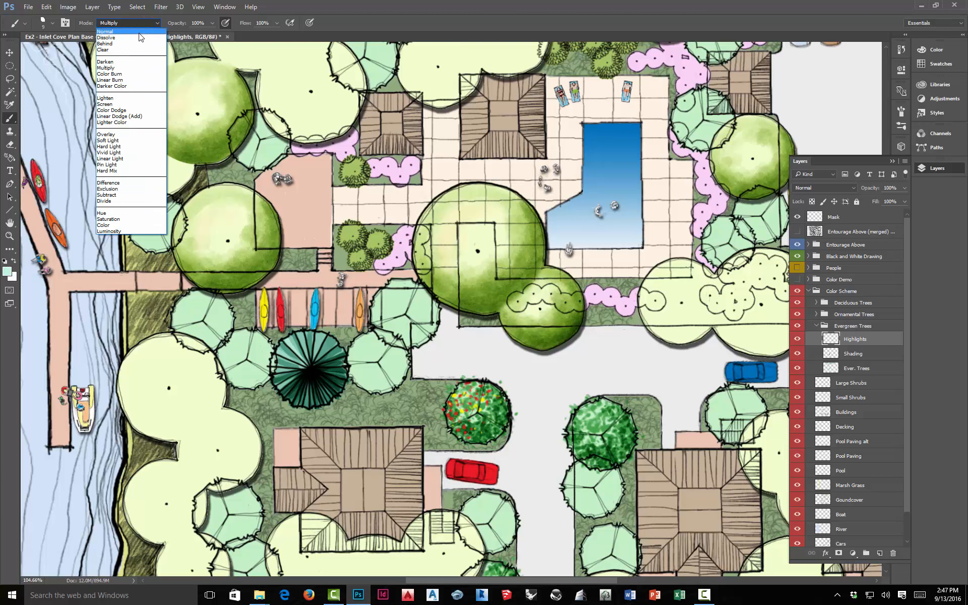
left_click(140, 34)
mouse_move(303, 365)
left_mouse_down()
mouse_move(282, 354)
mouse_move(294, 341)
mouse_move(308, 352)
mouse_move(305, 333)
mouse_move(322, 332)
left_mouse_up()
mouse_move(301, 369)
left_mouse_down()
mouse_move(280, 366)
mouse_move(336, 335)
mouse_move(342, 364)
left_mouse_up()
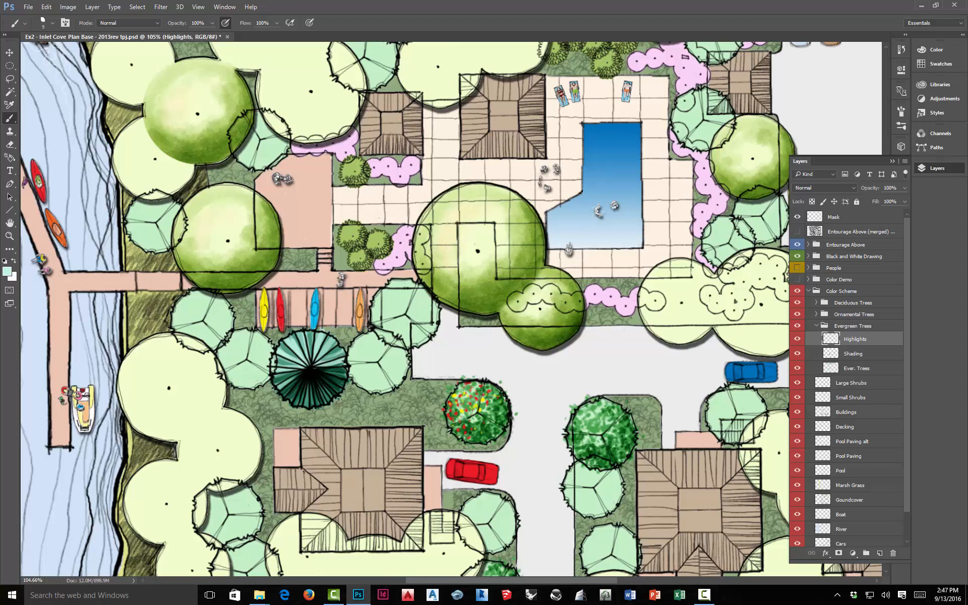
View the whole plan and collapse the Evergreen Trees group
scroll(338, 400, "down", 5)
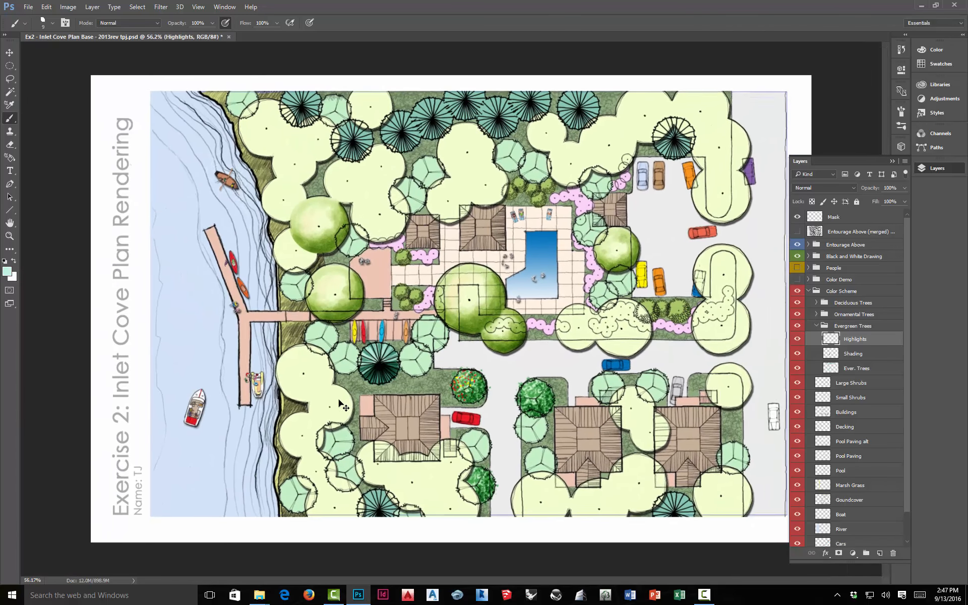
scroll(339, 400, "down", 1)
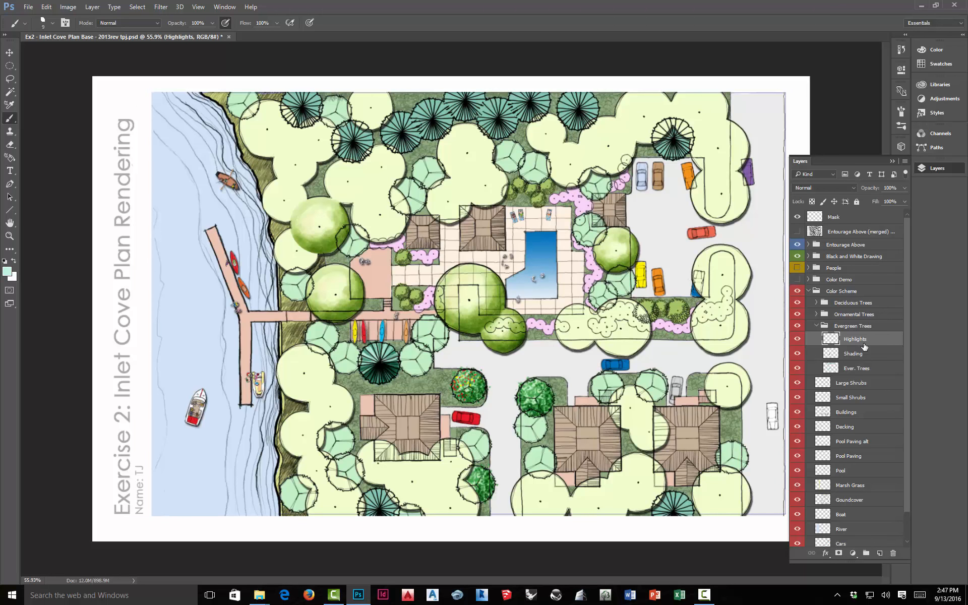
left_click(817, 325)
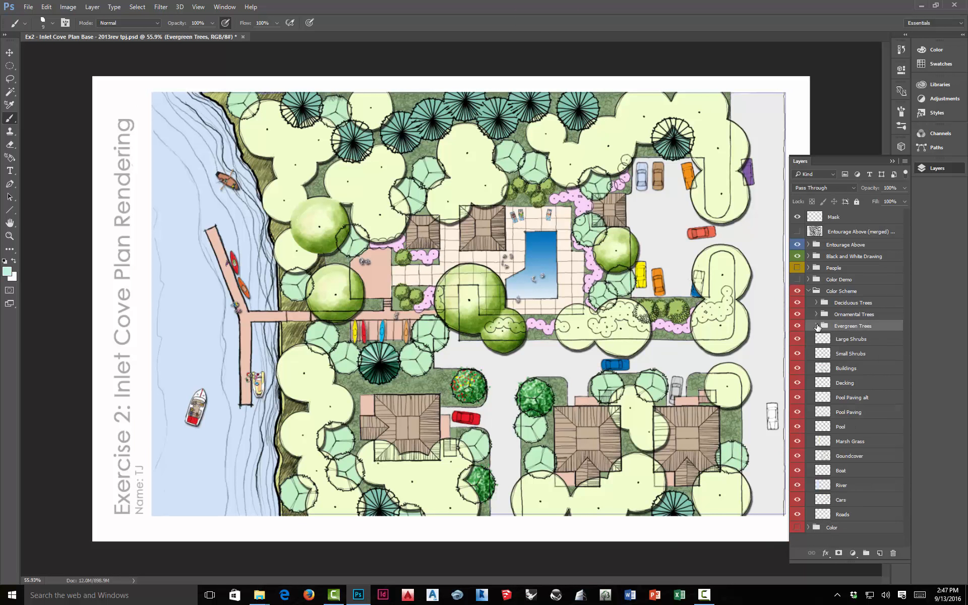
Add a new layer named Texture directly above the Pool Paving alt layer
left_click(858, 399)
left_click(880, 553)
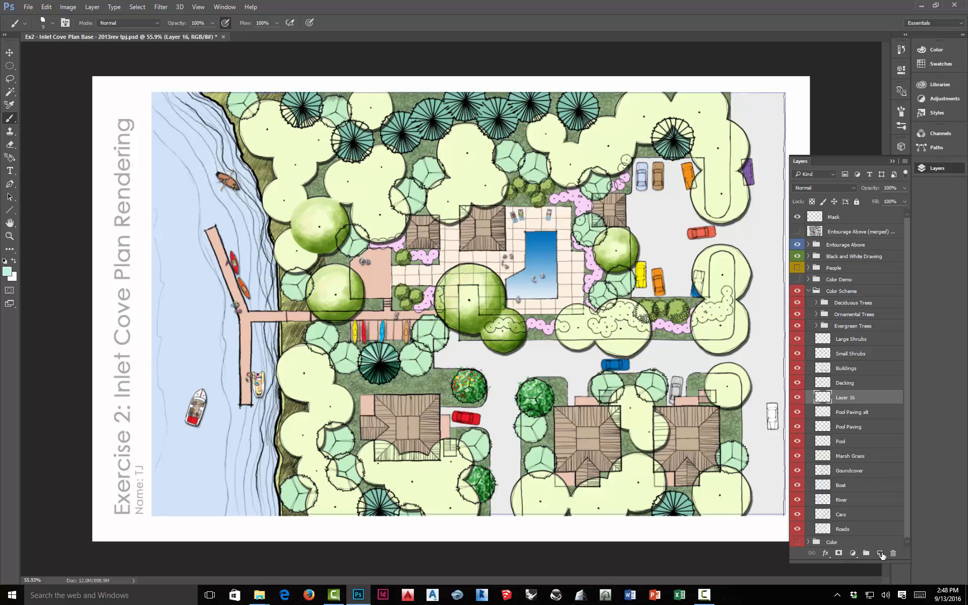
double_click(854, 397)
type("Texture")
key("Return")
scroll(425, 263, "up", 3)
scroll(425, 262, "up", 1)
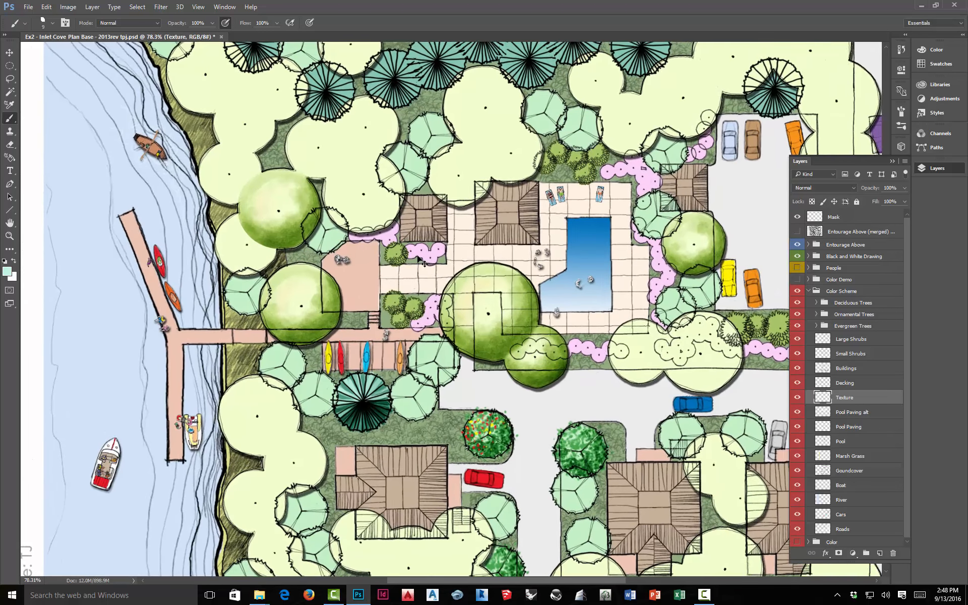
Choose the Watercolor Build Up brush preset at 50 px for texturing the pool paving
right_click(537, 160)
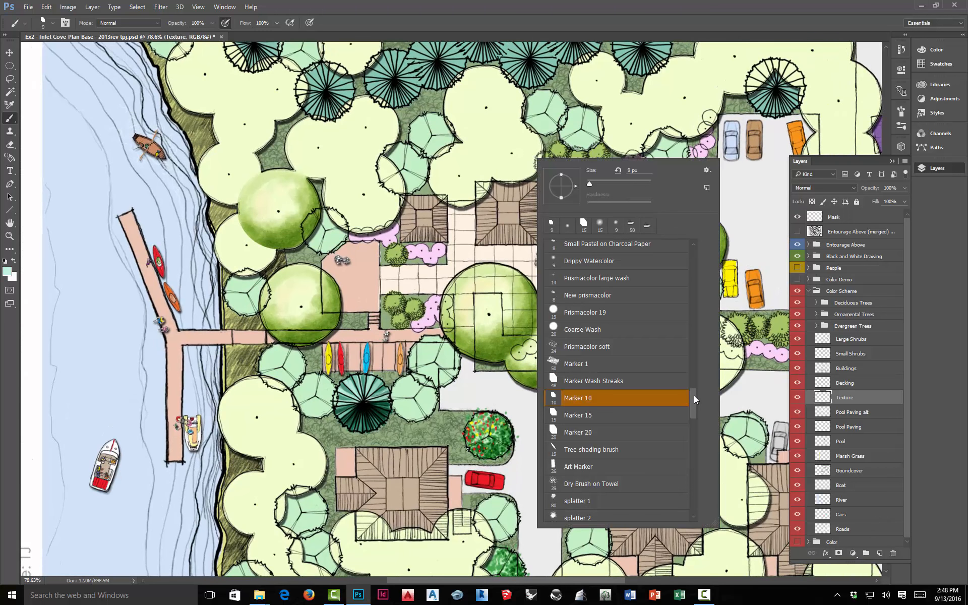
mouse_move(694, 396)
left_mouse_down()
mouse_move(699, 257)
mouse_move(695, 294)
left_mouse_up()
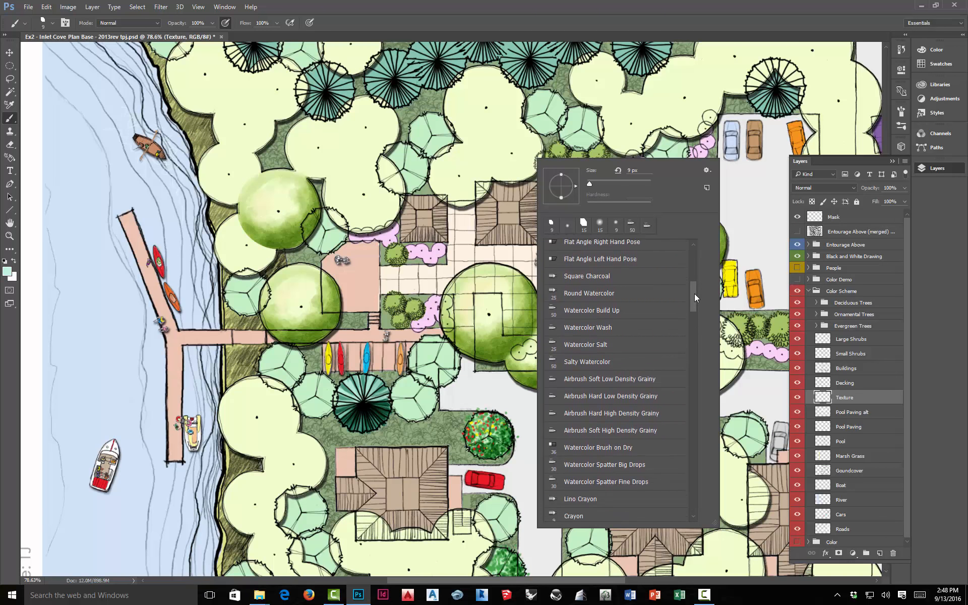
left_click(591, 314)
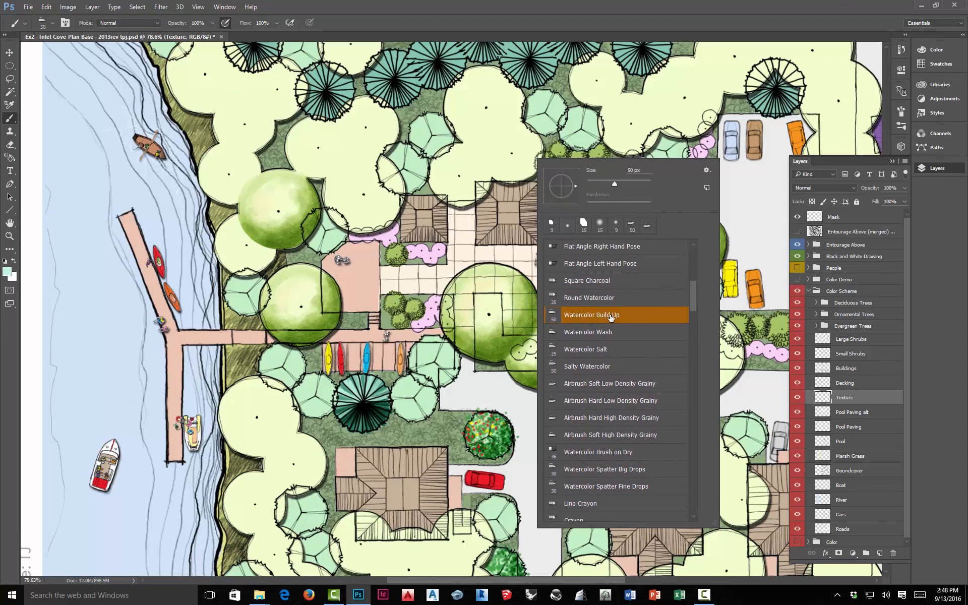
key("Return")
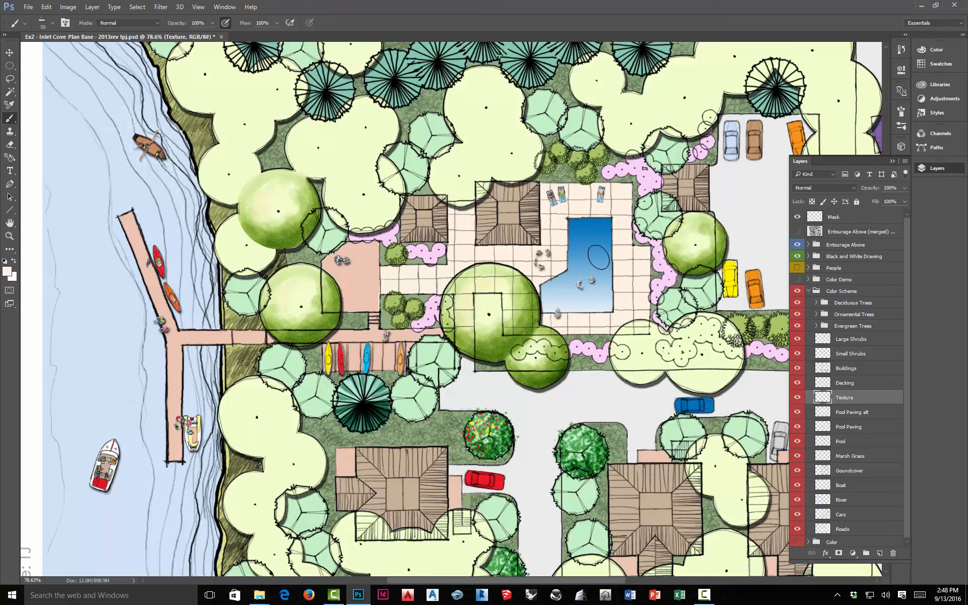
Set the foreground color to a medium tan, #bc9c72
left_click(7, 271)
left_click(406, 194)
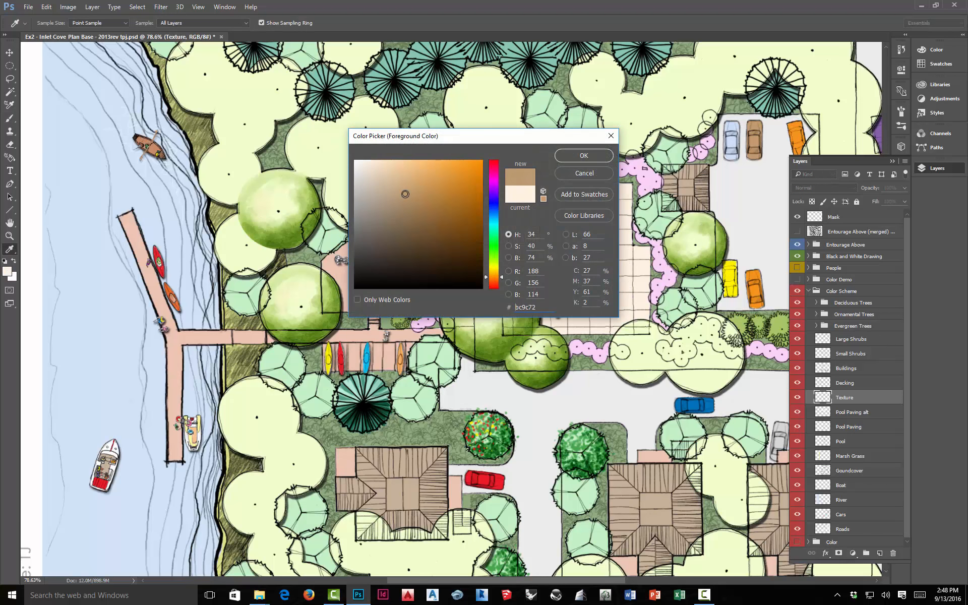
left_click(573, 155)
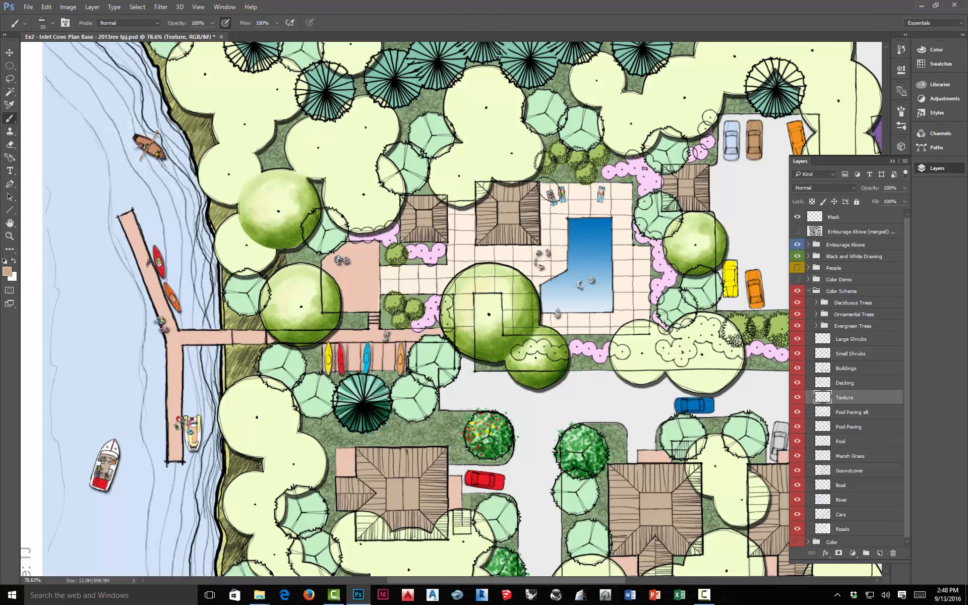
Paint loose diagonal tan watercolor strokes across the paving around the pool, between the buildings and along the paved walkway
mouse_move(523, 241)
left_mouse_down()
mouse_move(574, 190)
mouse_move(575, 208)
mouse_move(628, 176)
left_mouse_up()
mouse_move(594, 224)
left_mouse_down()
mouse_move(651, 181)
mouse_move(647, 213)
left_mouse_up()
mouse_move(595, 282)
left_mouse_down()
mouse_move(658, 237)
mouse_move(635, 264)
mouse_move(656, 261)
left_mouse_up()
mouse_move(585, 324)
left_mouse_down()
mouse_move(655, 287)
mouse_move(615, 330)
mouse_move(652, 312)
left_mouse_up()
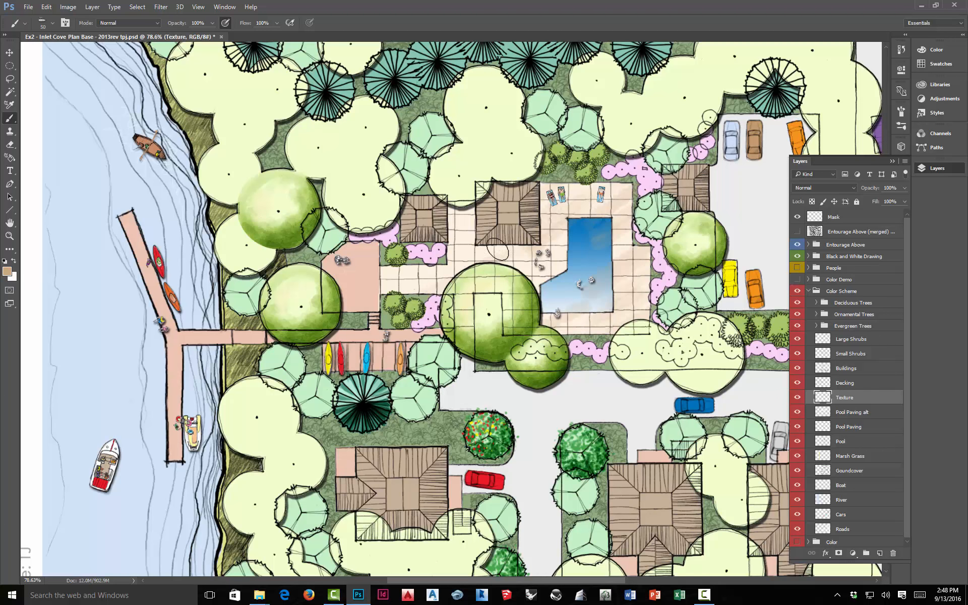
left_click_drag(447, 256, 362, 306)
left_click_drag(419, 263, 360, 283)
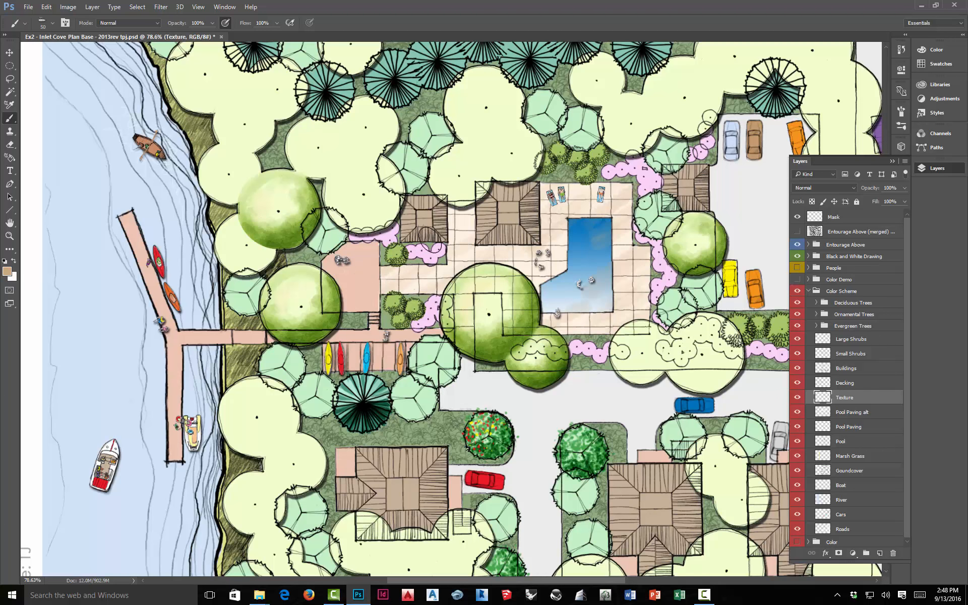
left_click_drag(480, 205, 410, 229)
left_click_drag(474, 233, 381, 297)
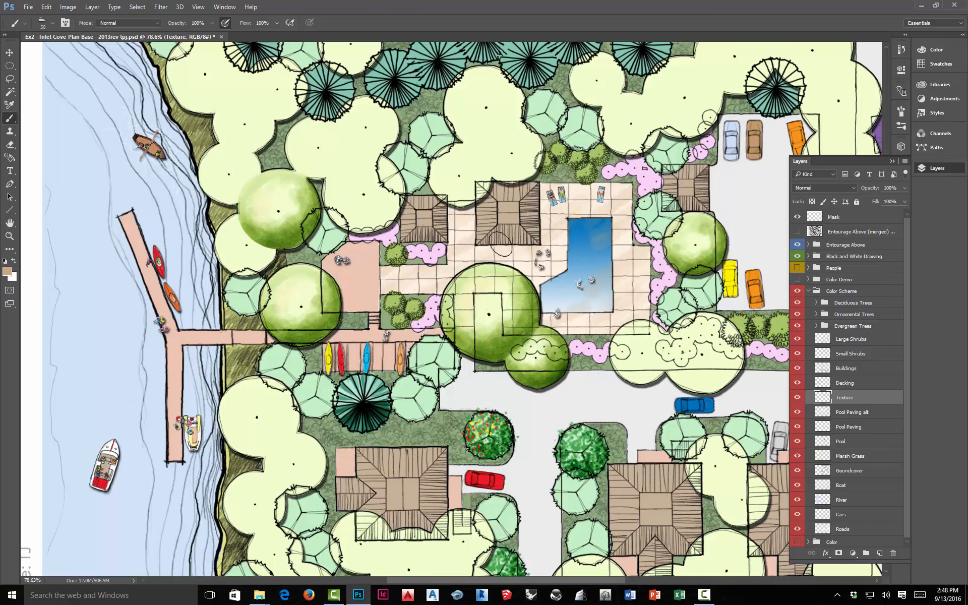
left_click_drag(570, 237, 542, 270)
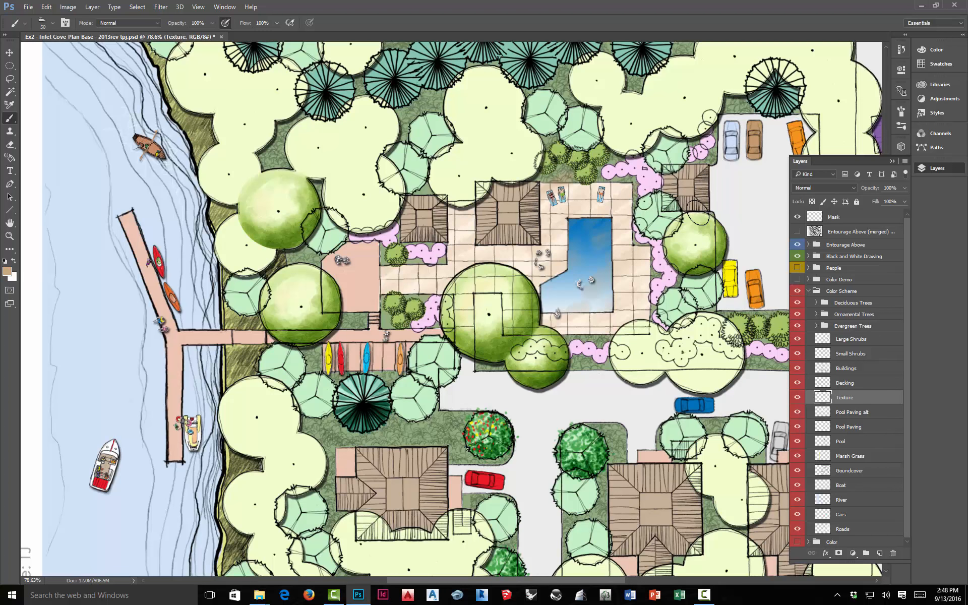
Add pastel pink and light blue watercolor strokes over the pool paving using swatch colors
left_click(932, 65)
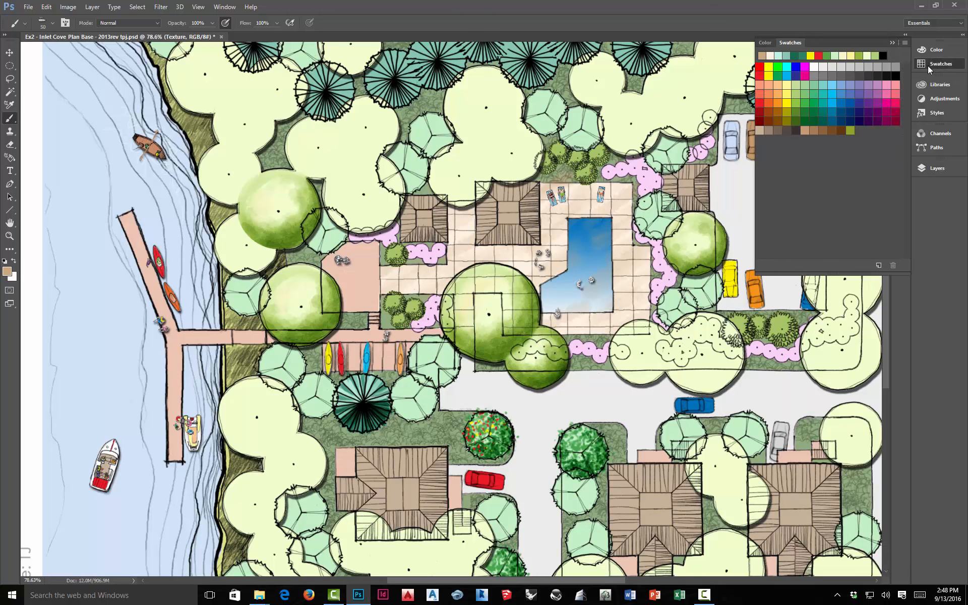
left_click(887, 84)
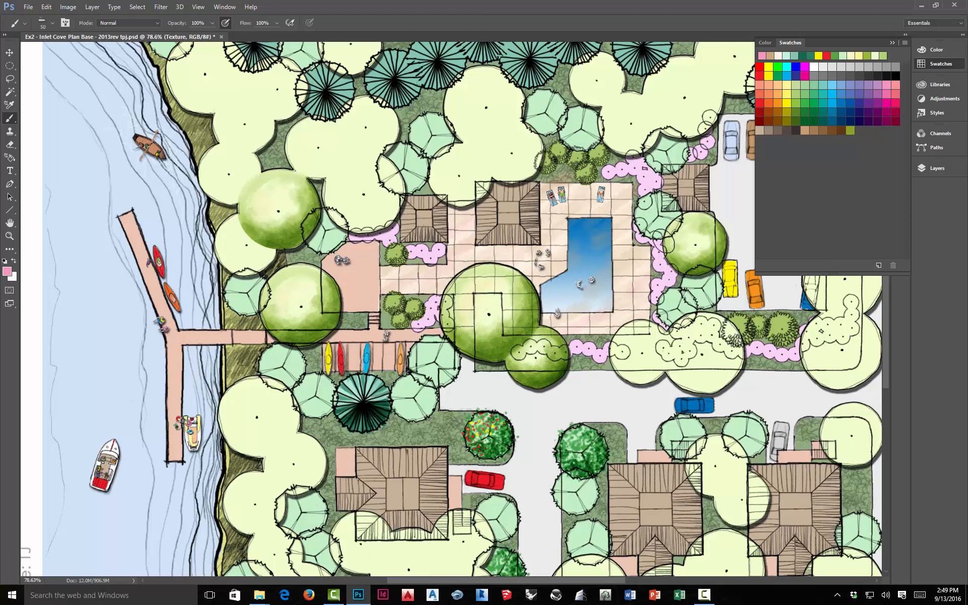
left_click(832, 85)
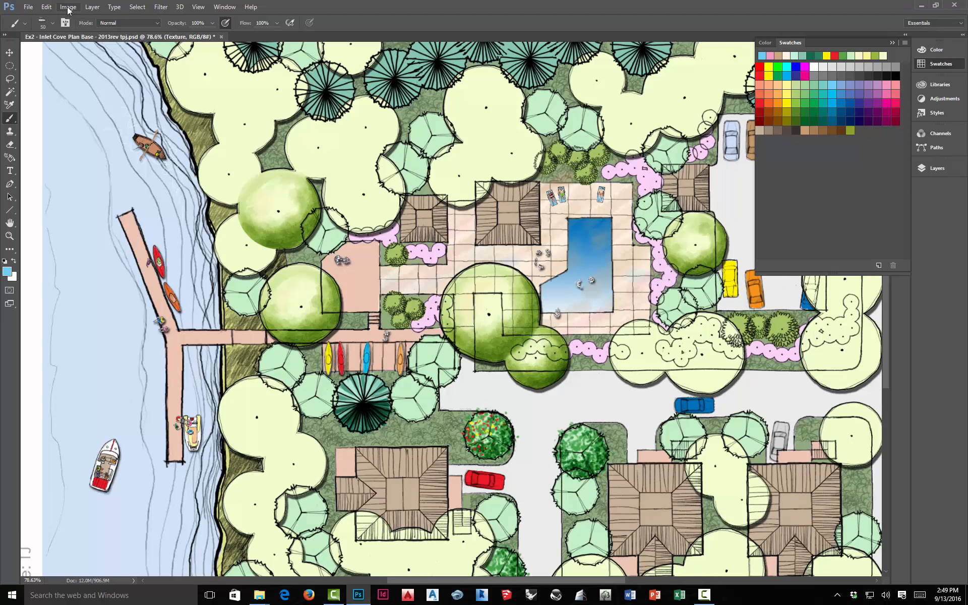
Step back one blue stroke, pick a taupe-brown swatch and add subtle brown texture over the pool paving
left_click(45, 8)
left_click(53, 37)
left_click(768, 131)
right_click(584, 110)
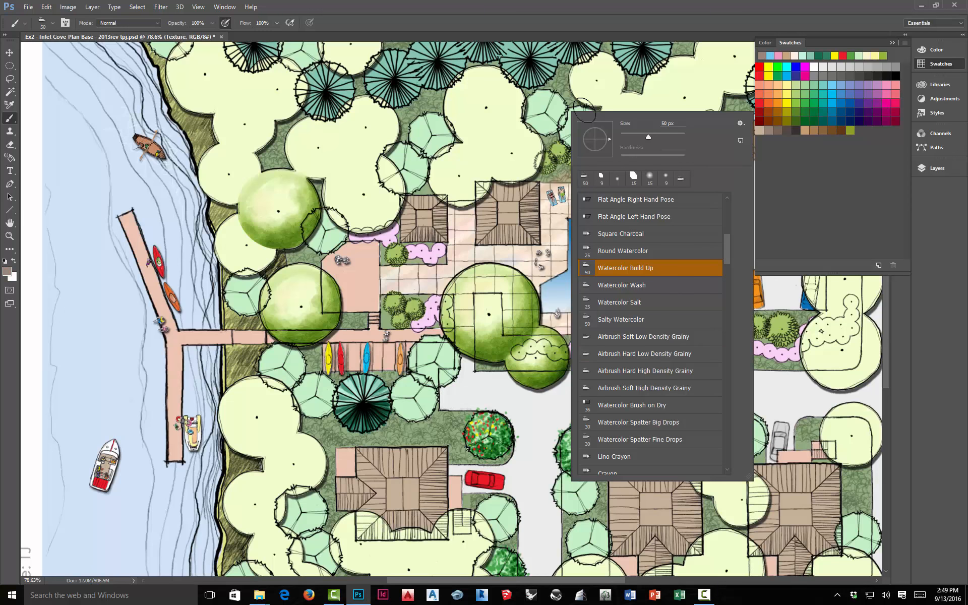
key("Return")
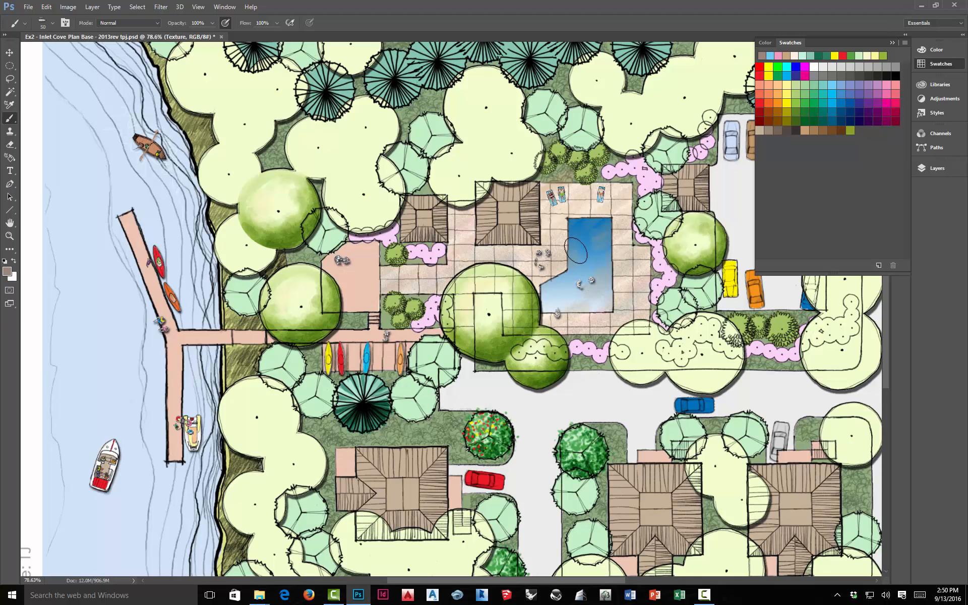
scroll(534, 255, "up", 2)
scroll(534, 255, "up", 3)
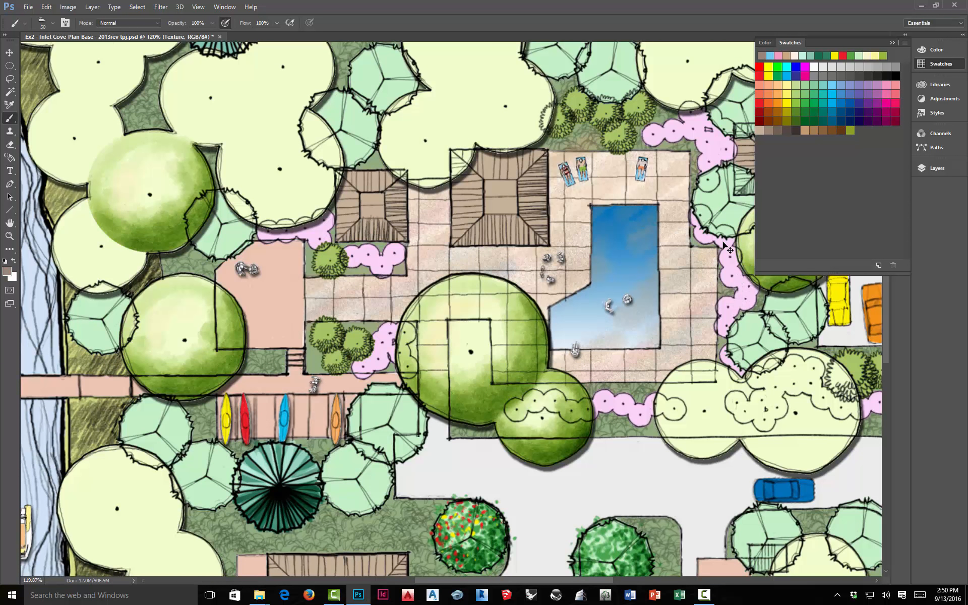
scroll(679, 340, "down", 4)
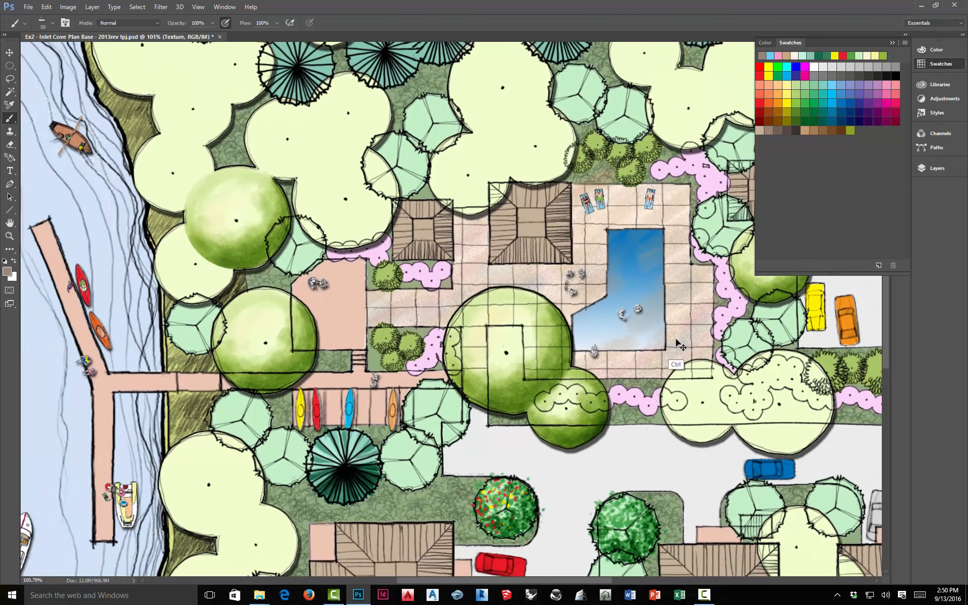
scroll(684, 345, "down", 2)
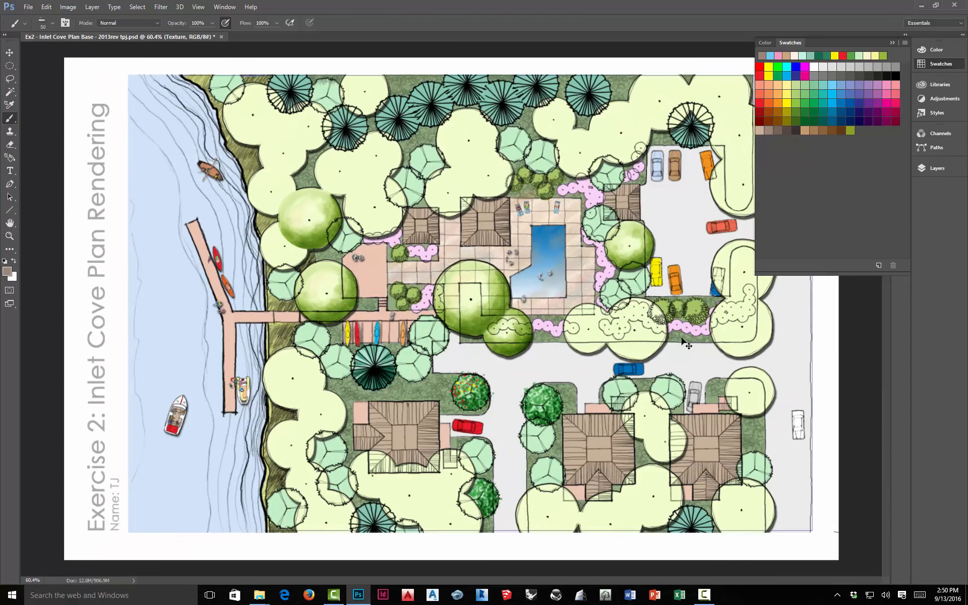
scroll(687, 345, "up", 1)
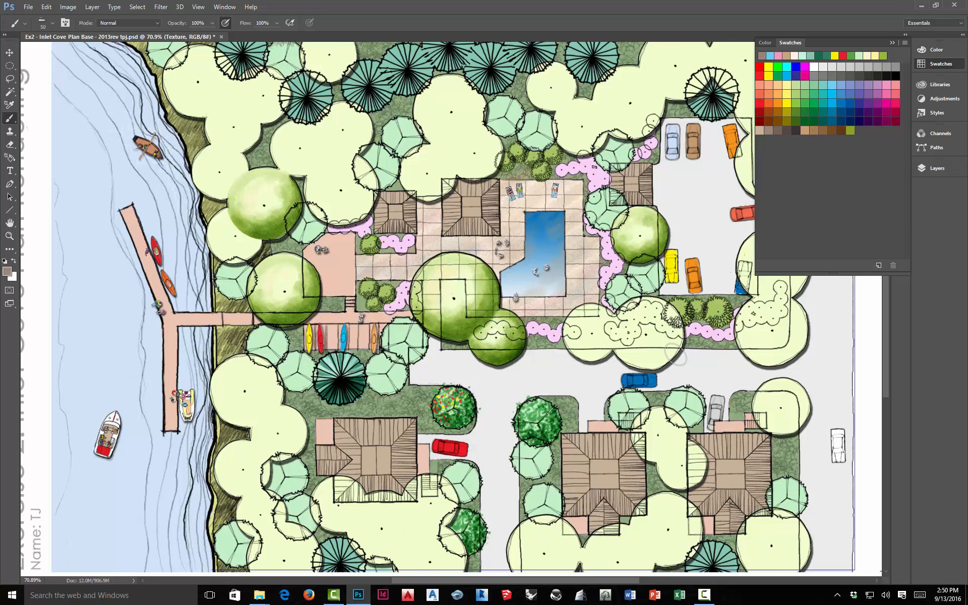
Hide the Color Scheme and Entourage Above groups and the black and white drawing's Transportation, Plantings and Textures groups, keeping Ground Plane visible
left_click(893, 42)
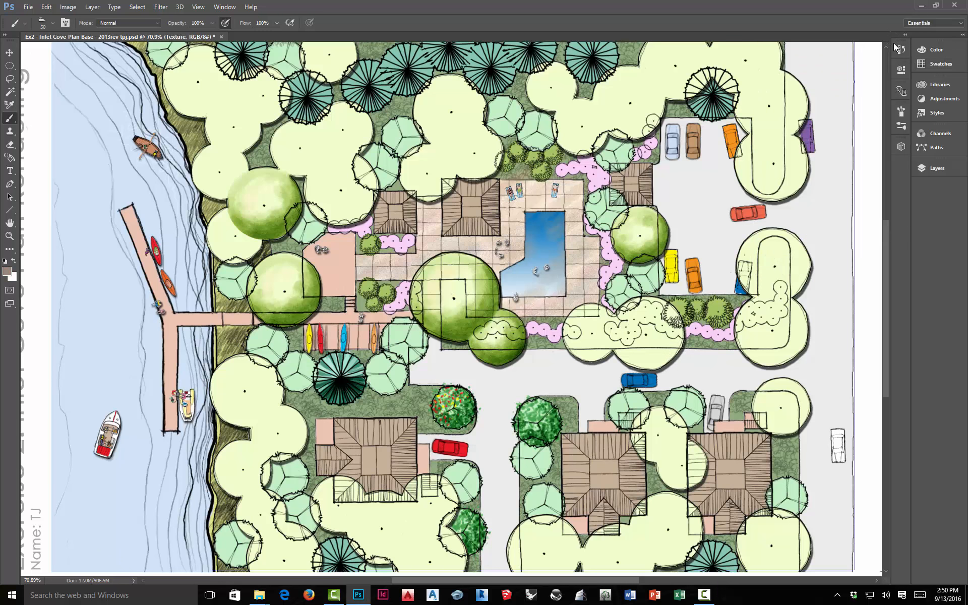
left_click(937, 168)
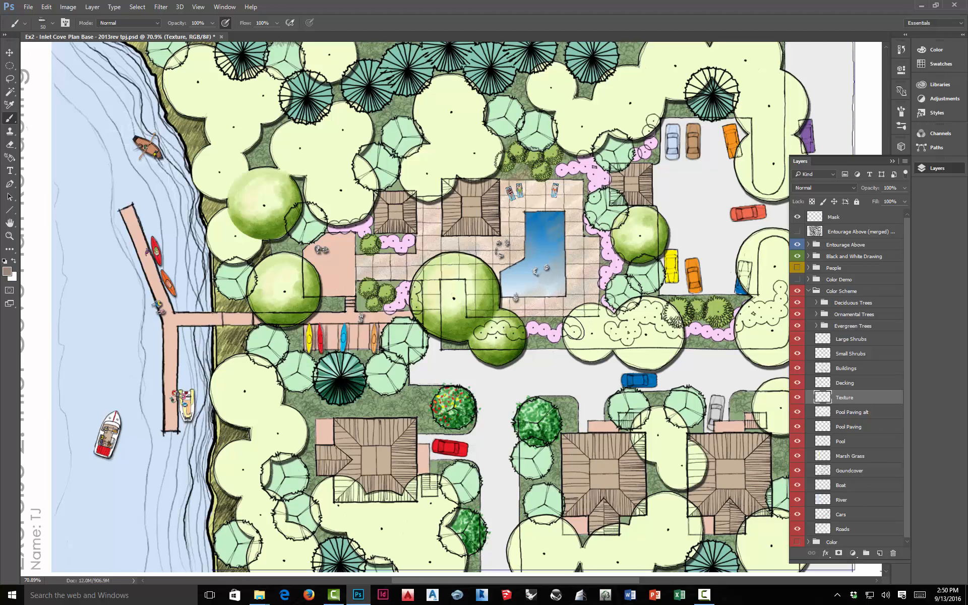
left_click(797, 291)
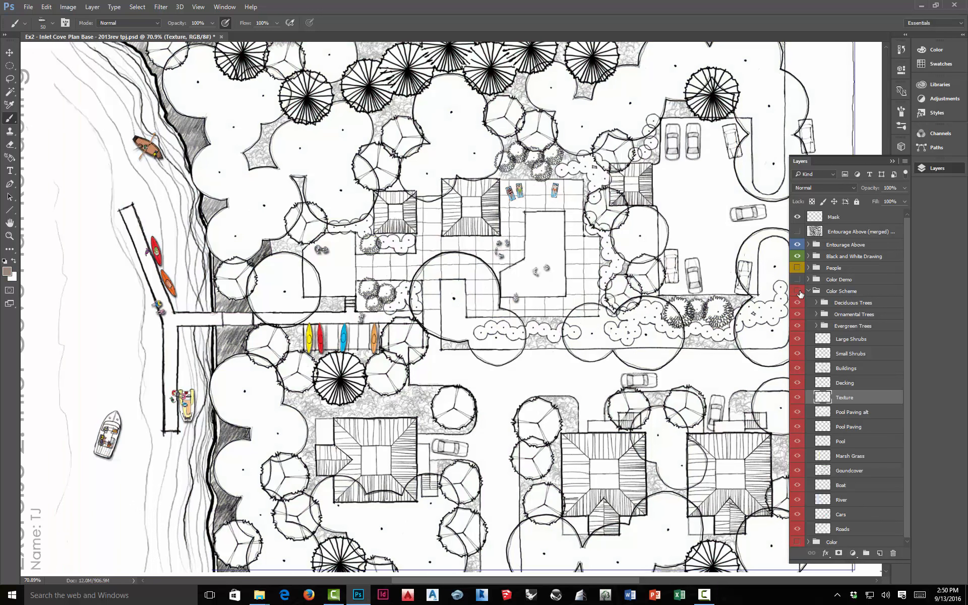
left_click(809, 257)
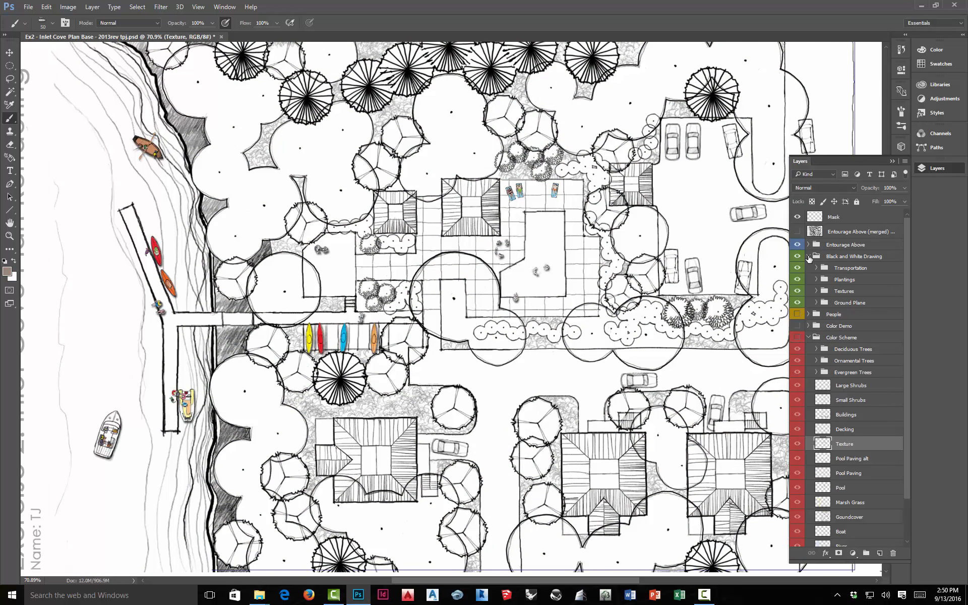
left_click(797, 267)
left_click(798, 280)
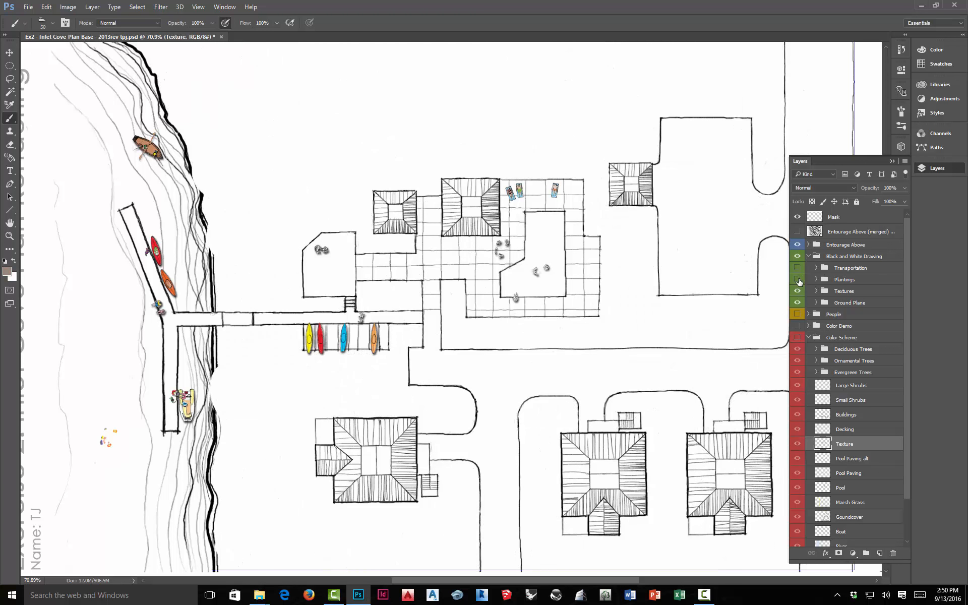
left_click(798, 290)
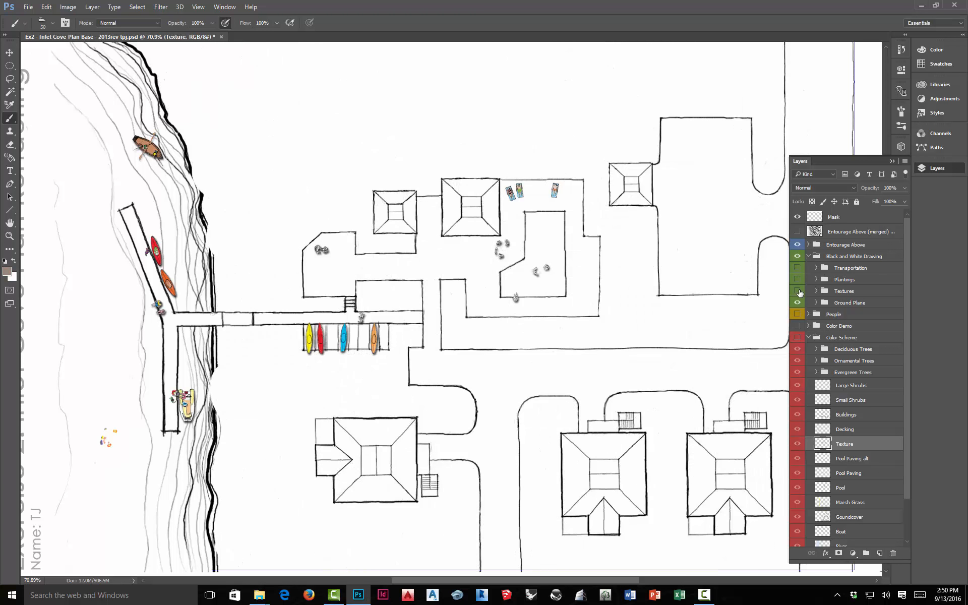
left_click(798, 244)
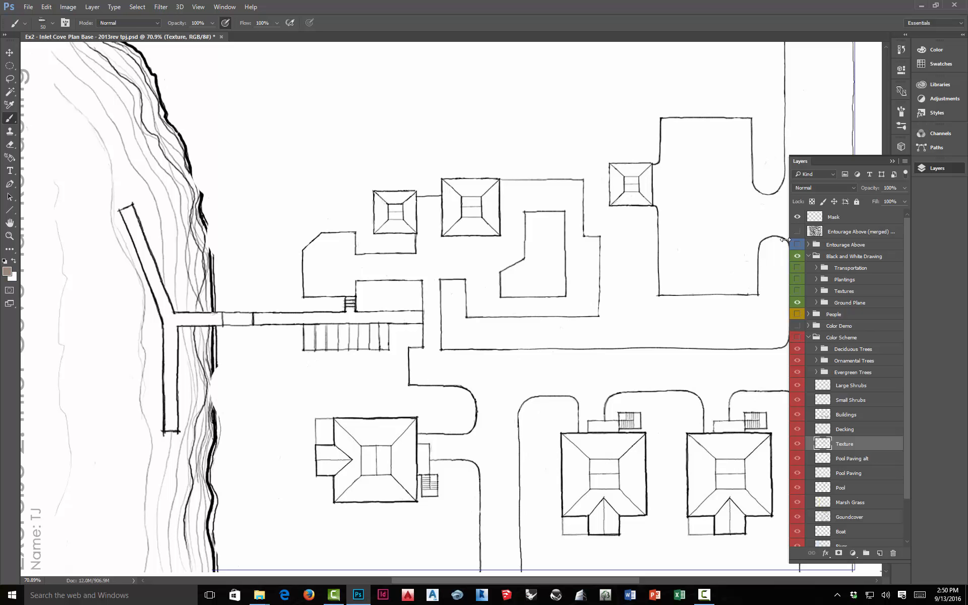
Select the pool paving area with the Magic Wand and turn the hidden color, linework and entourage groups back on
left_click(10, 92)
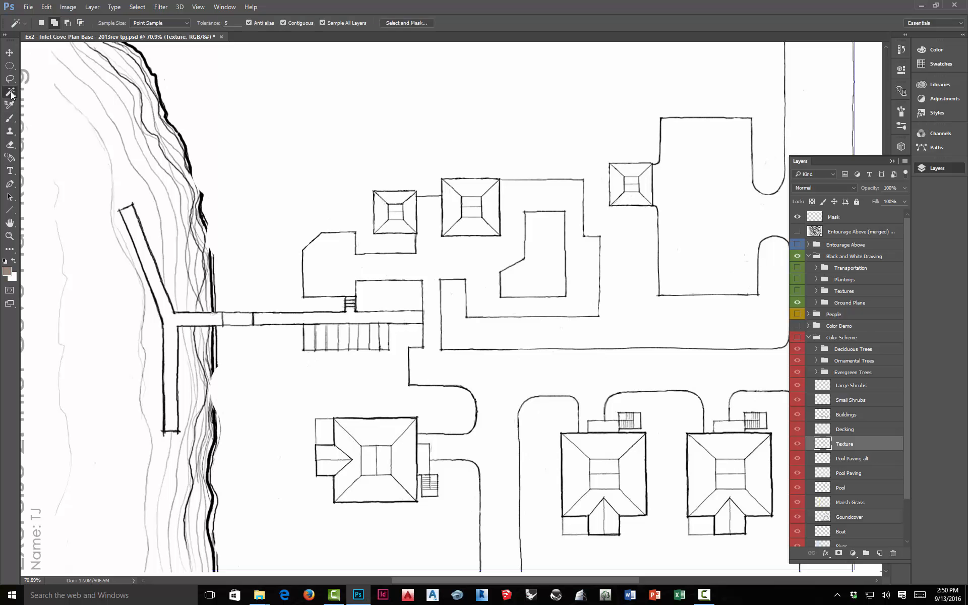
left_click(491, 251)
left_click(797, 338)
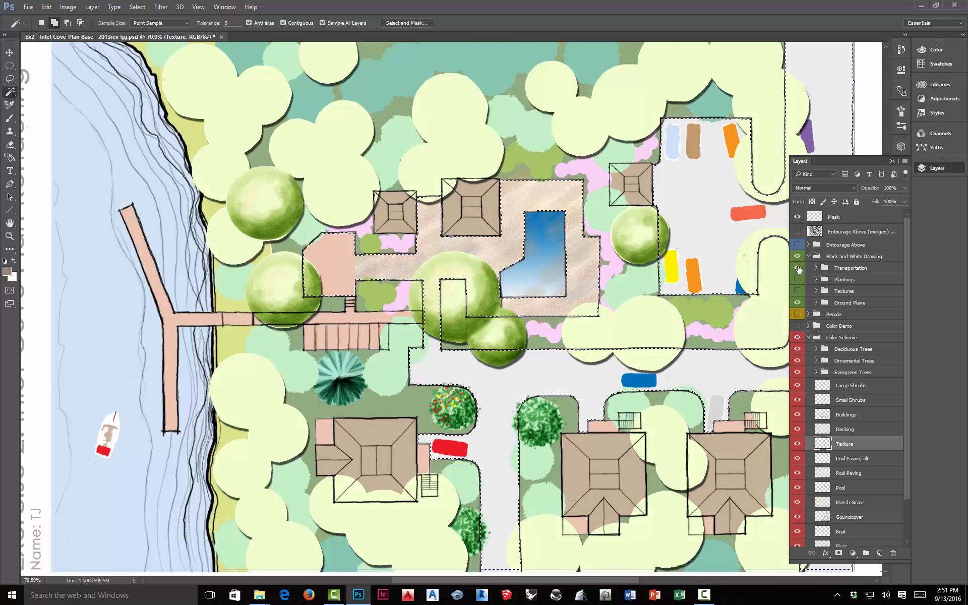
left_click_drag(798, 268, 797, 291)
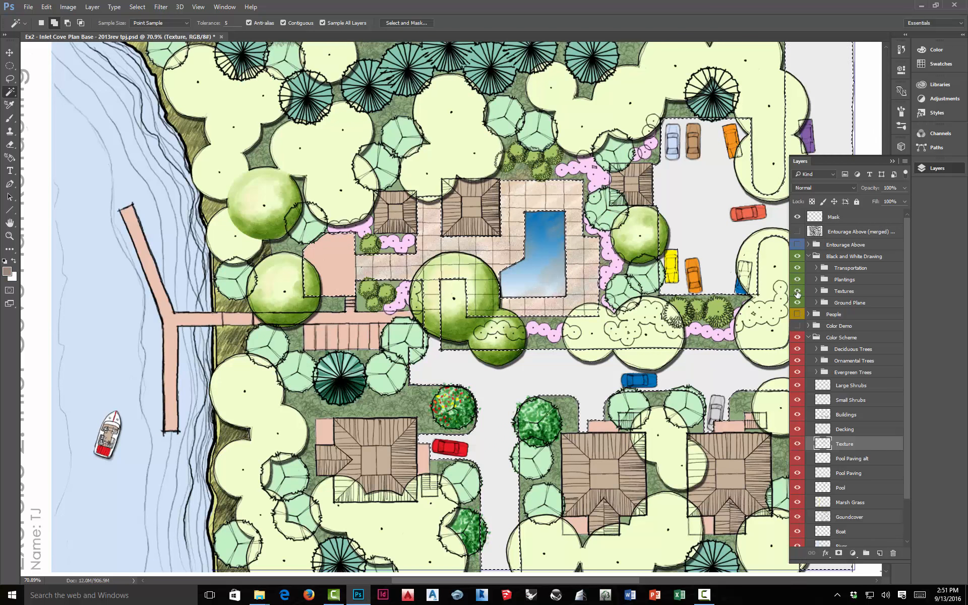
left_click(799, 246)
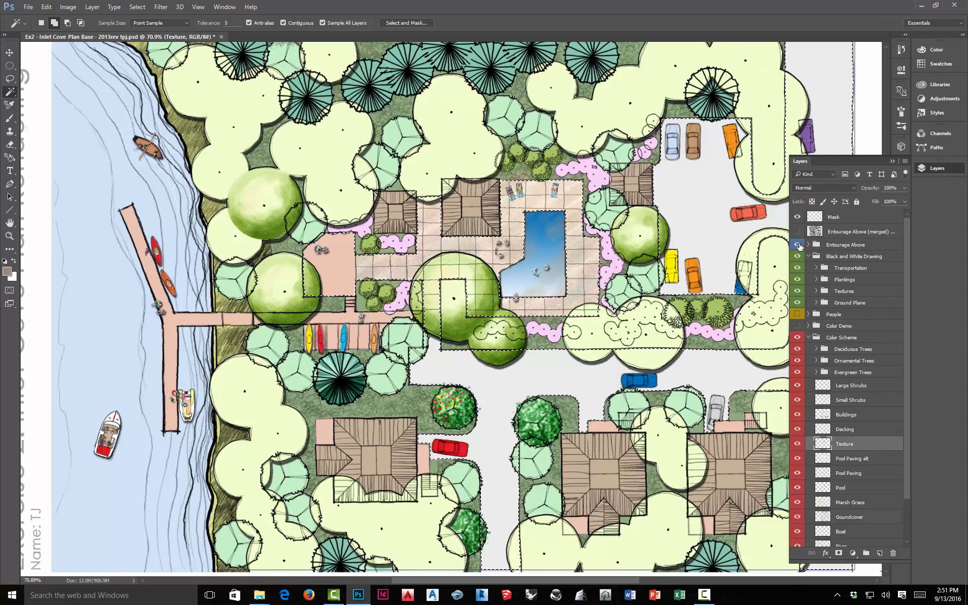
Invert the selection, delete the texture strokes lying outside the paving and deselect
left_click(140, 11)
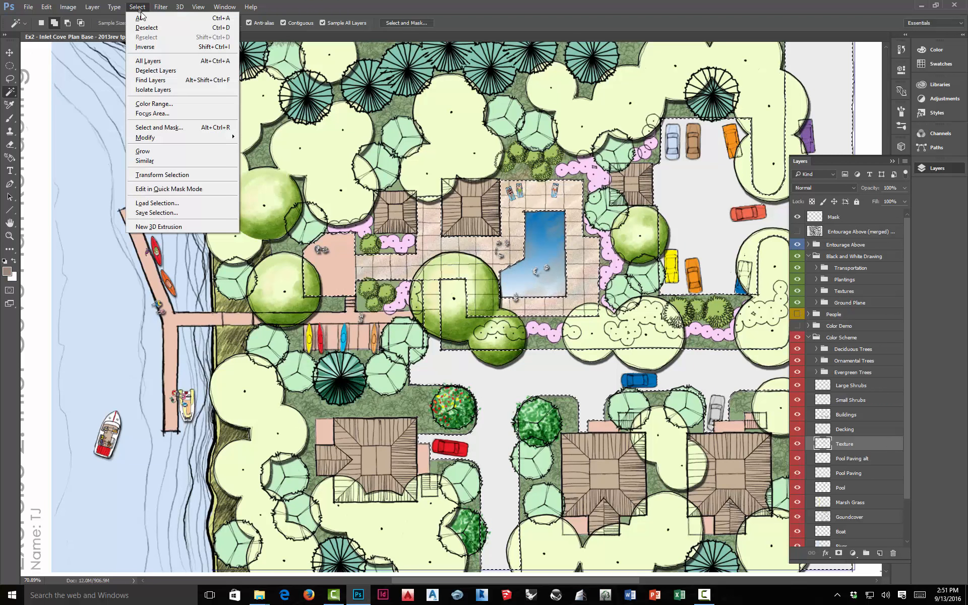
left_click(139, 46)
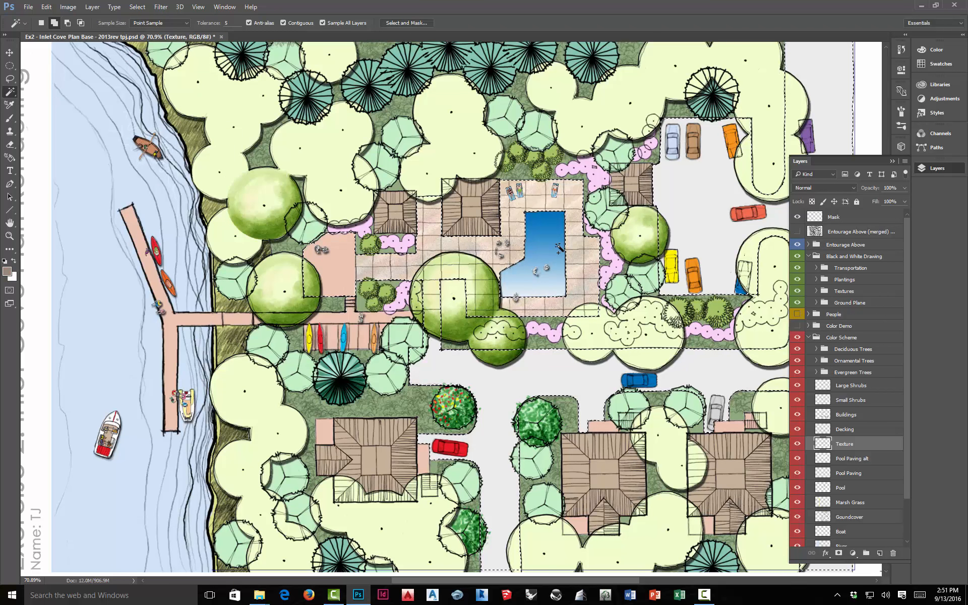
key("ctrl+d")
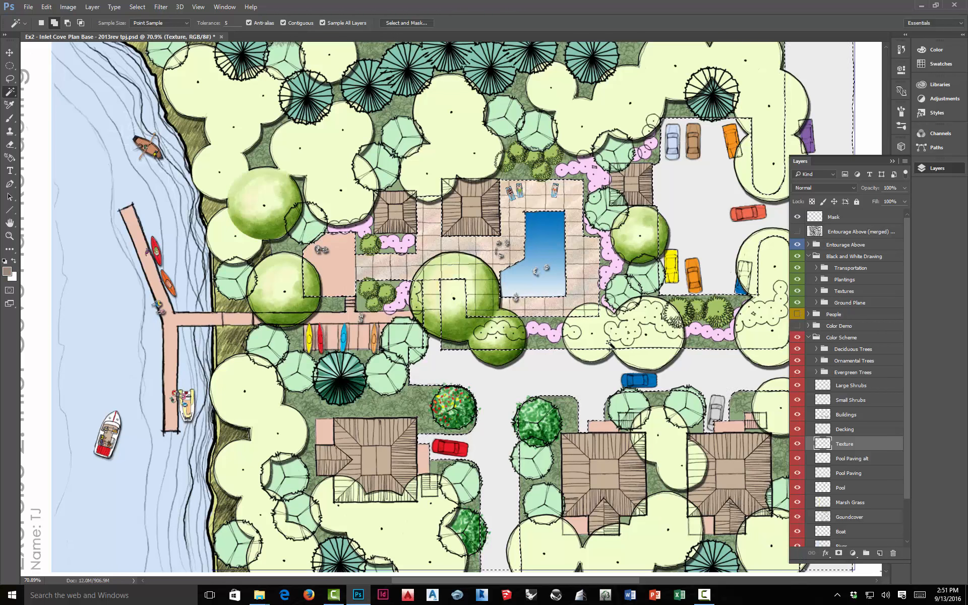